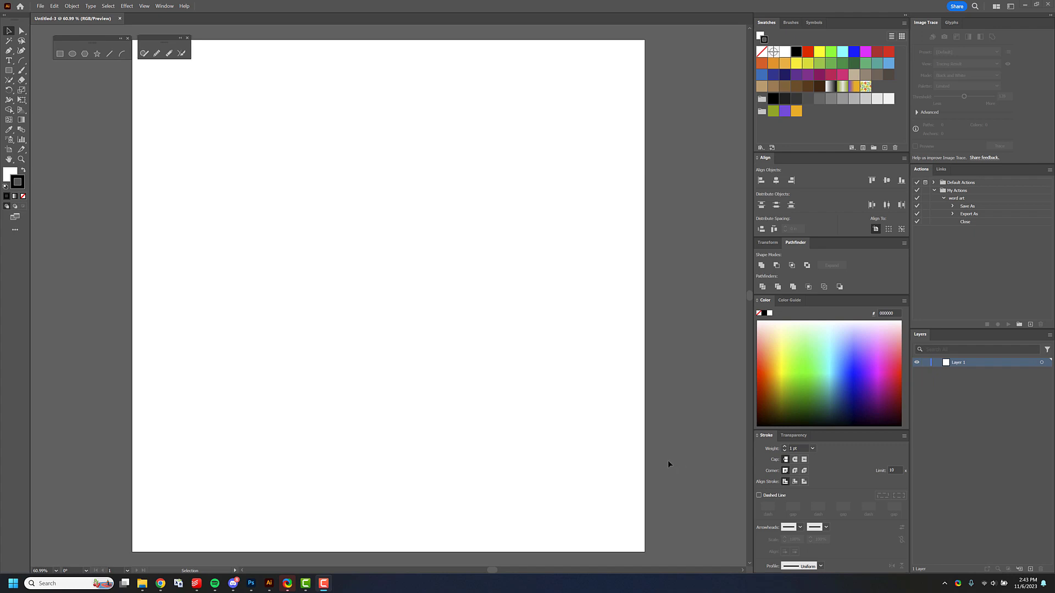
Drag Untitled_Artwork 2.psd from the 2023-11, DM folder onto the Illustrator artboard.
{"action": "left_click", "coordinate": [142, 584]}
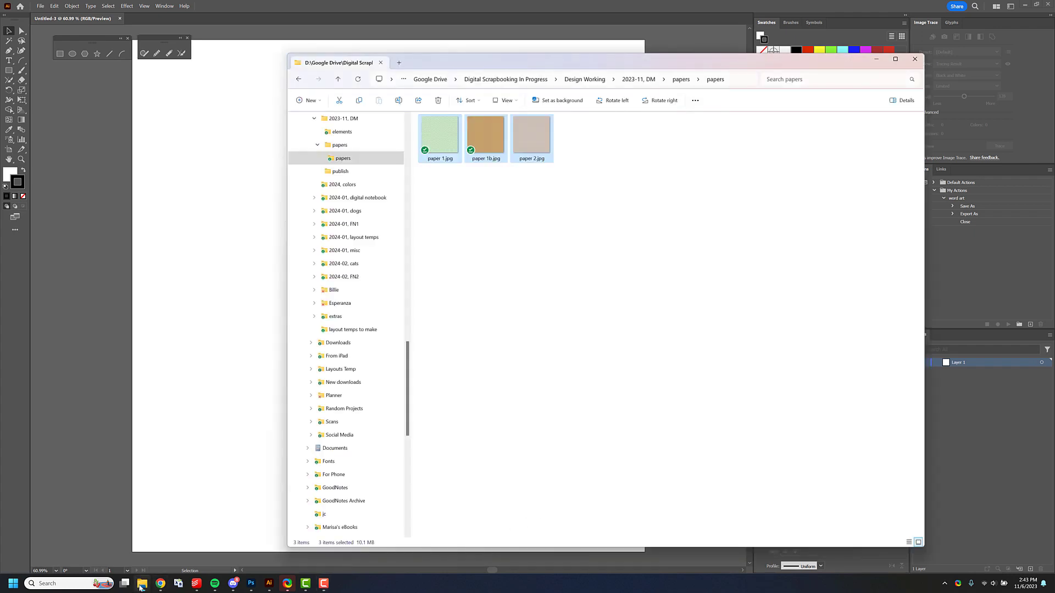
{"action": "left_click", "coordinate": [681, 79]}
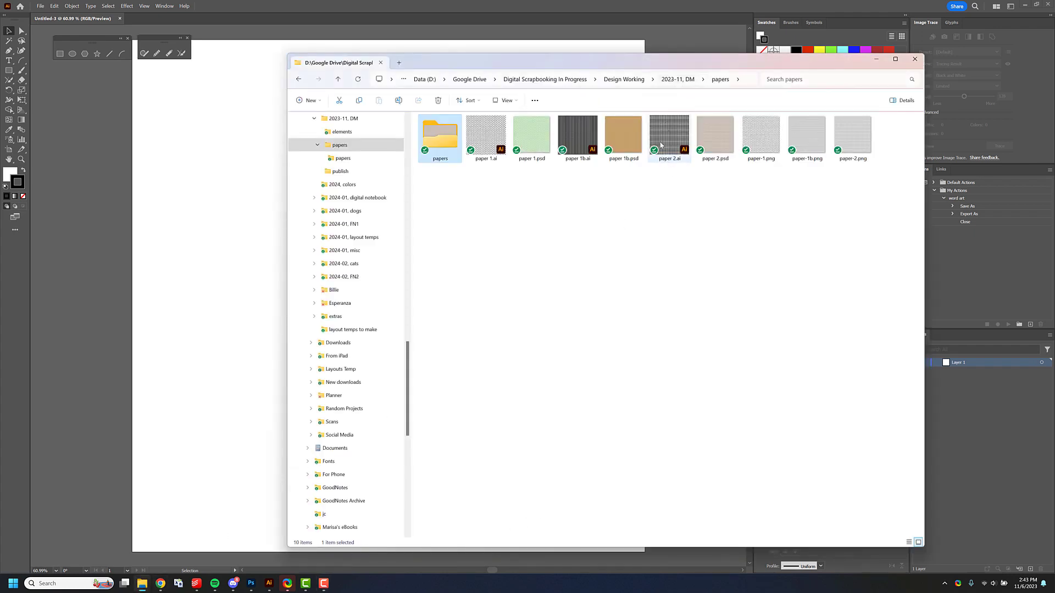
{"action": "left_click", "coordinate": [685, 80]}
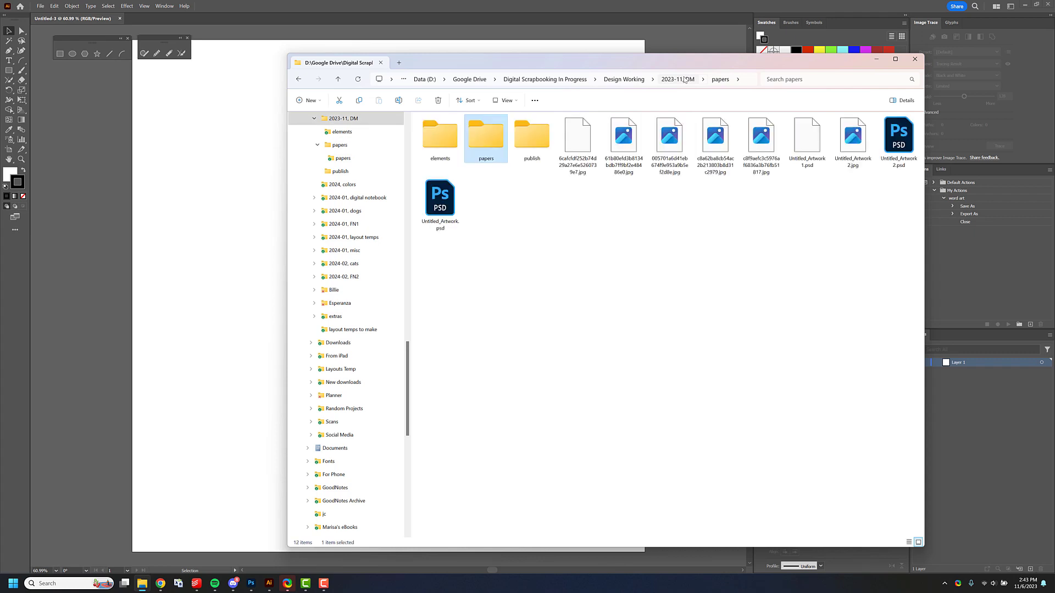
{"action": "left_click", "coordinate": [904, 151]}
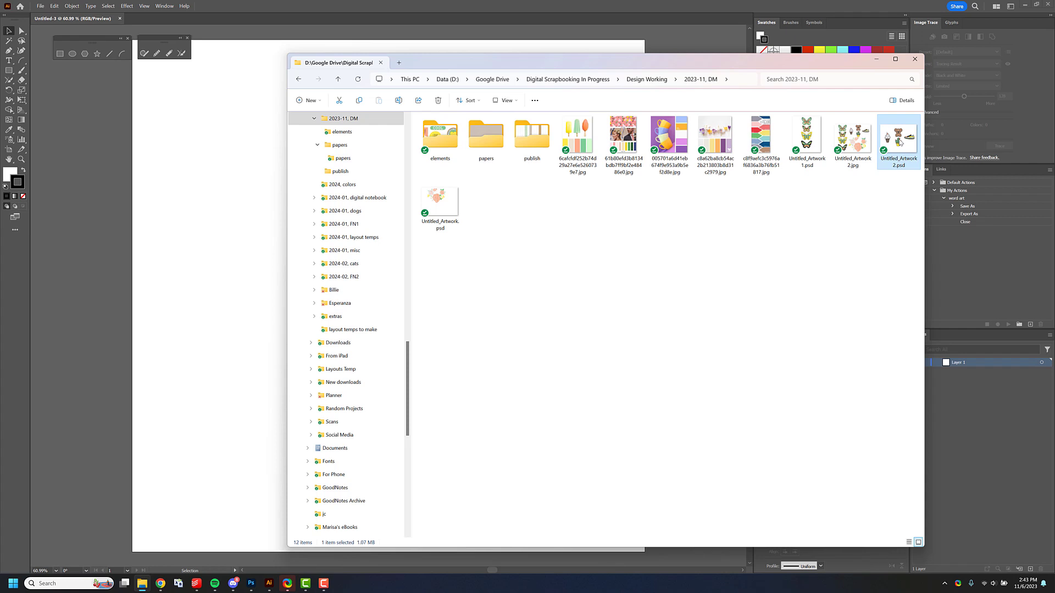
{"action": "left_click_drag", "start_coordinate": [901, 142], "coordinate": [209, 212]}
{"action": "left_click", "coordinate": [149, 164]}
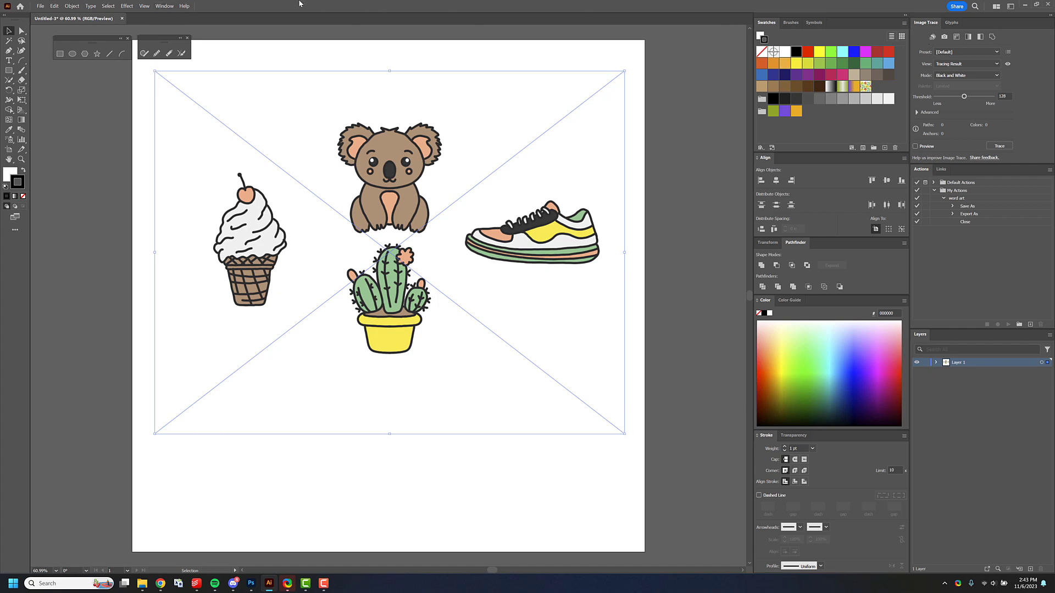
Run a Color image trace on the sticker image with the Colors slider lowered.
{"action": "left_click", "coordinate": [165, 7]}
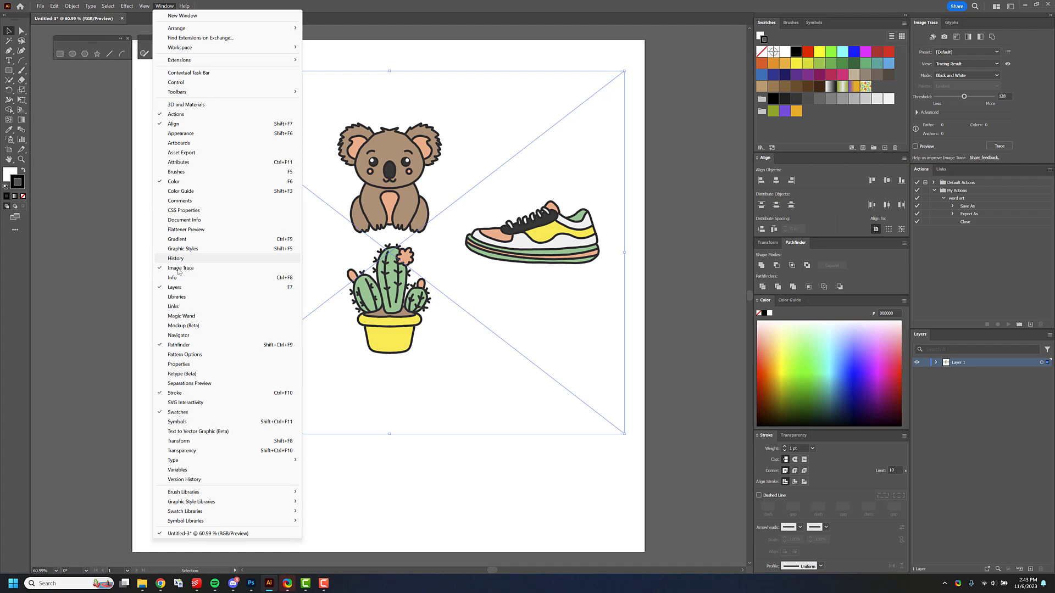
{"action": "left_click", "coordinate": [165, 6]}
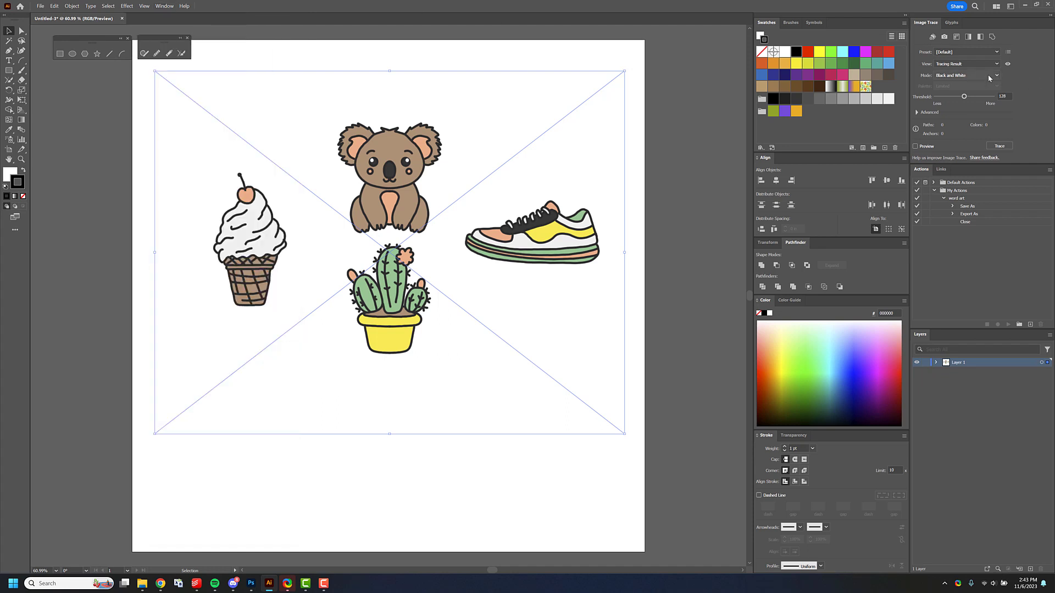
{"action": "scroll", "coordinate": [988, 78], "scroll_direction": "up", "scroll_amount": 2}
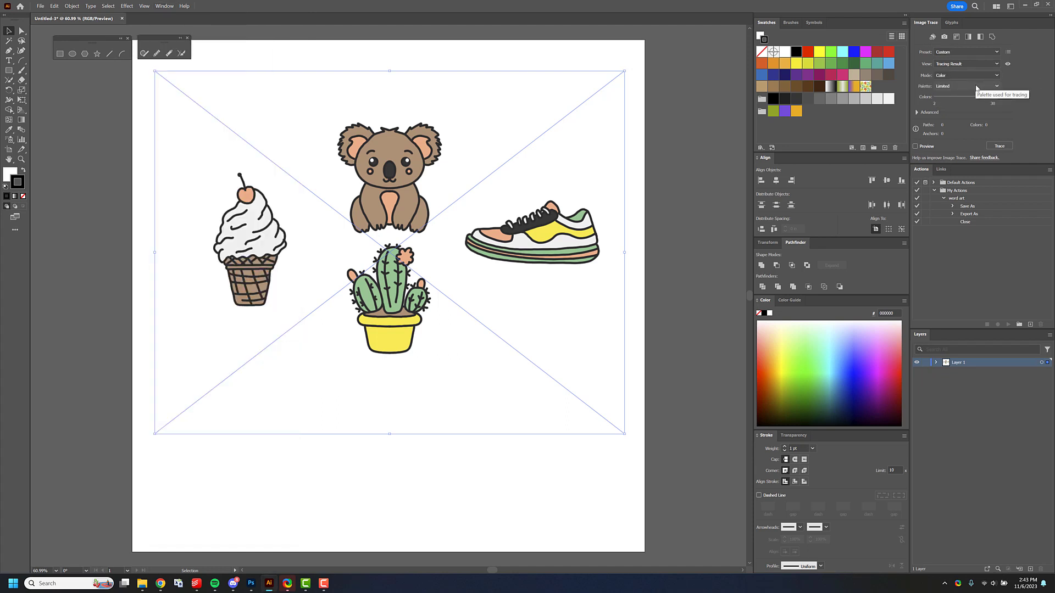
{"action": "left_click_drag", "start_coordinate": [992, 98], "coordinate": [948, 103]}
{"action": "left_click", "coordinate": [996, 145]}
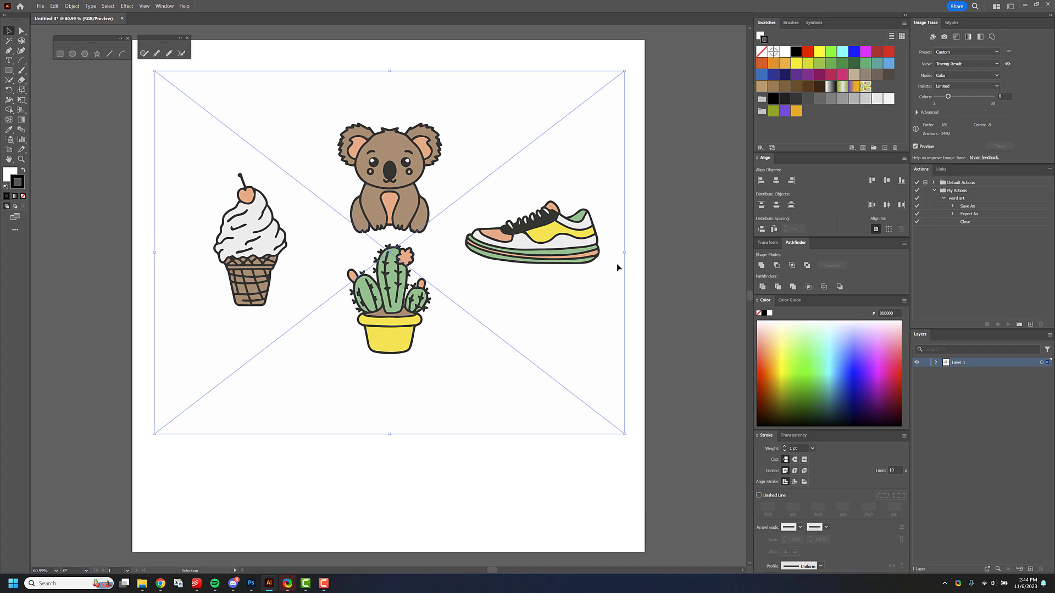
Expand the image trace into editable paths.
{"action": "left_click", "coordinate": [72, 6]}
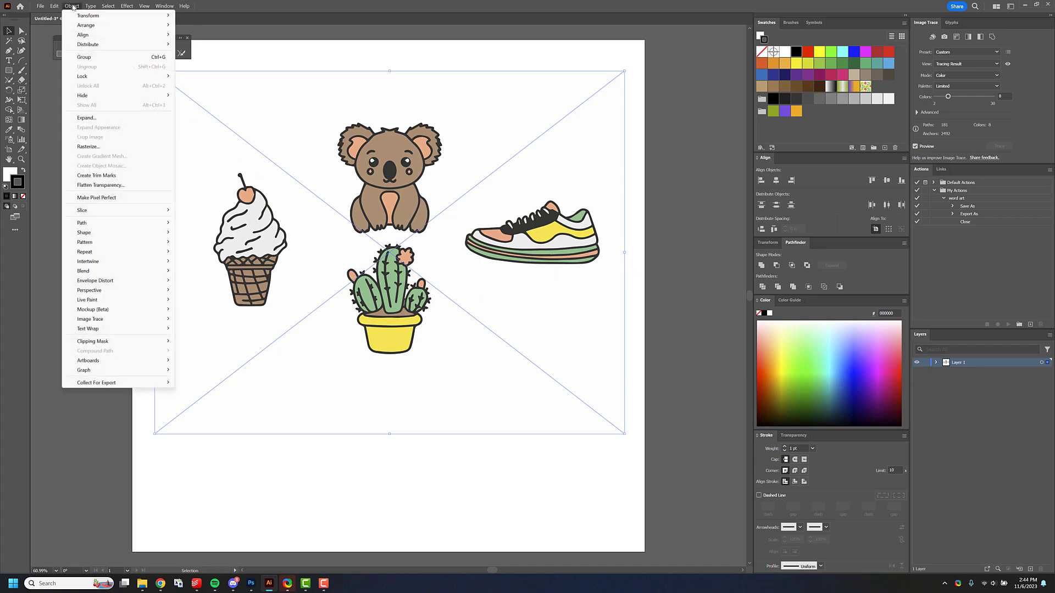
{"action": "mouse_move", "coordinate": [146, 323]}
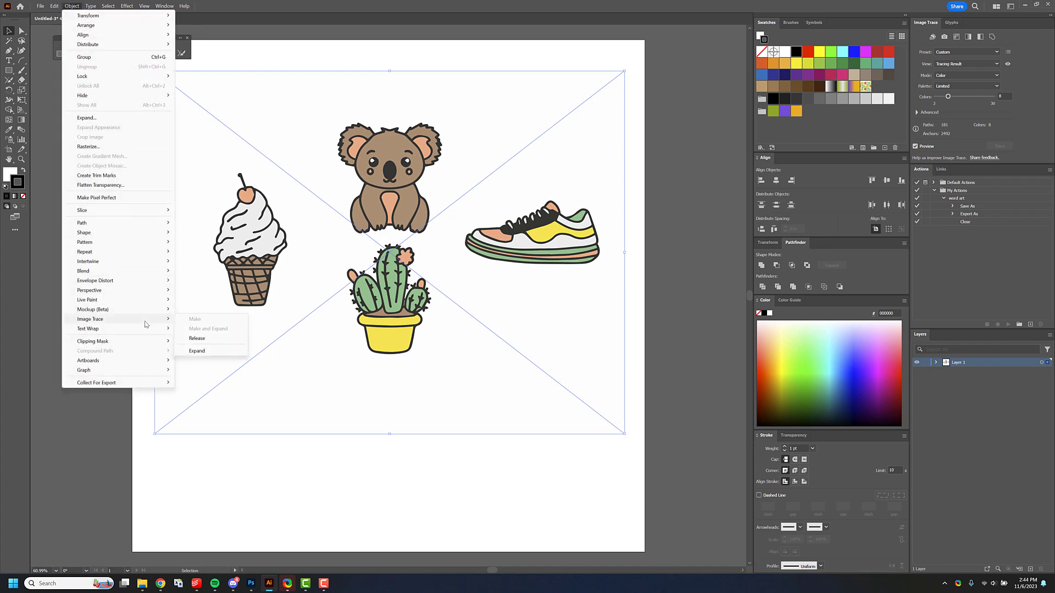
{"action": "left_click", "coordinate": [207, 351]}
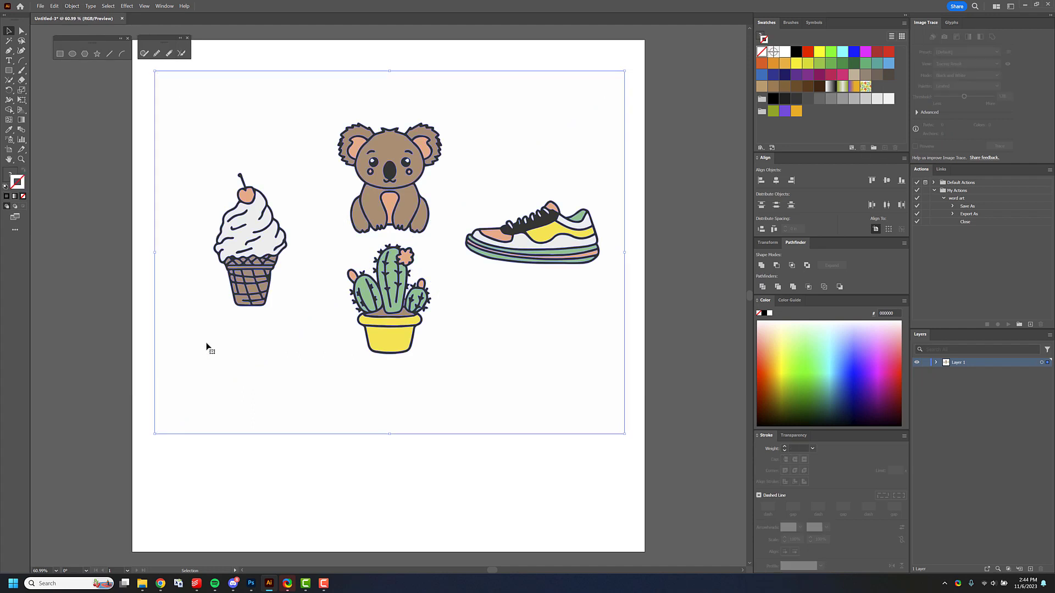
Delete the white background path behind the stickers in Layer 1.
{"action": "left_click", "coordinate": [936, 363]}
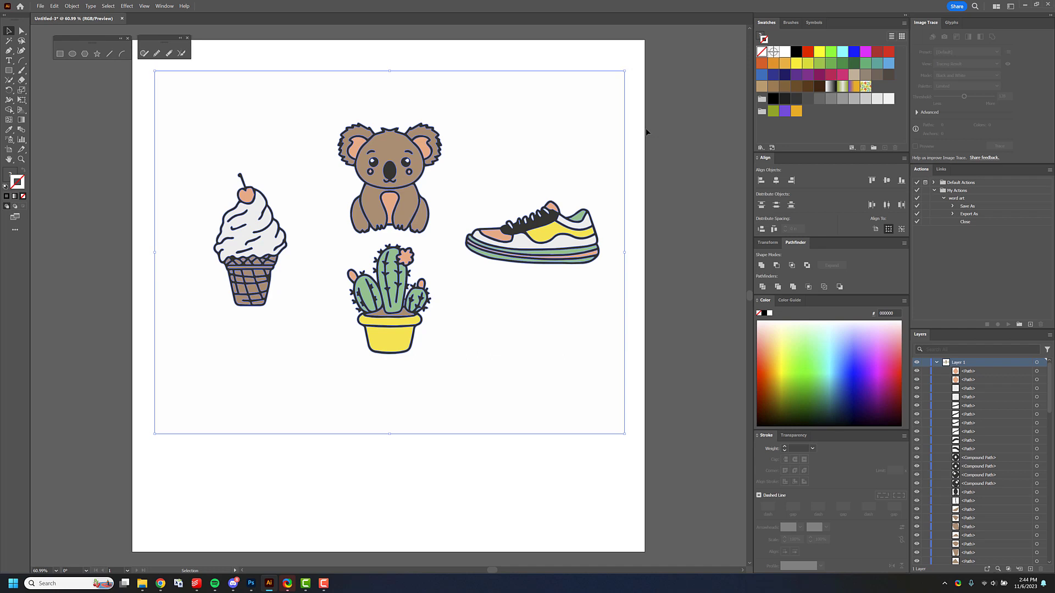
{"action": "left_click_drag", "start_coordinate": [635, 75], "coordinate": [521, 154]}
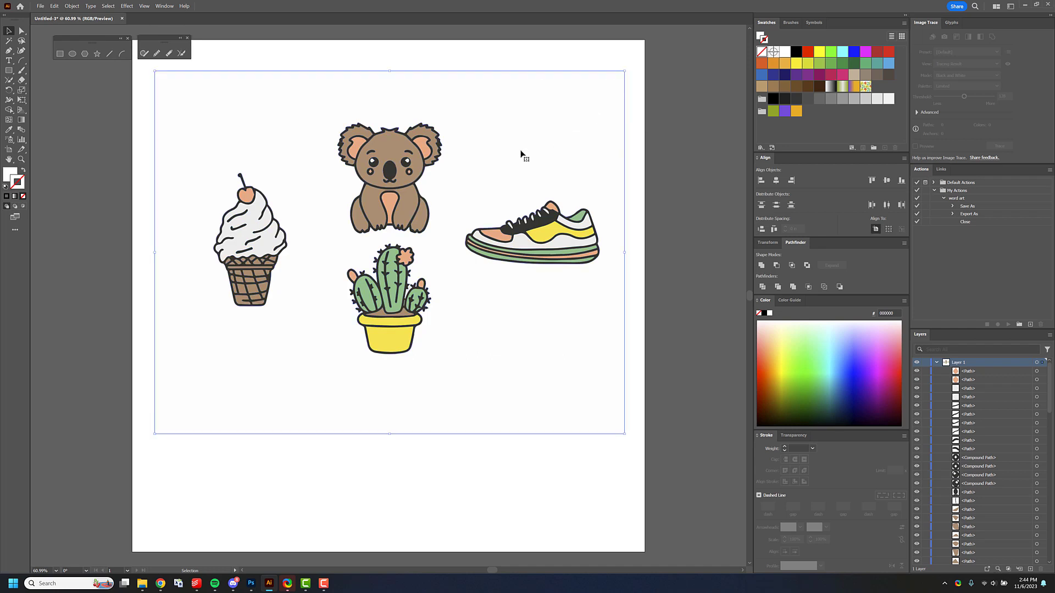
{"action": "key", "text": "Delete"}
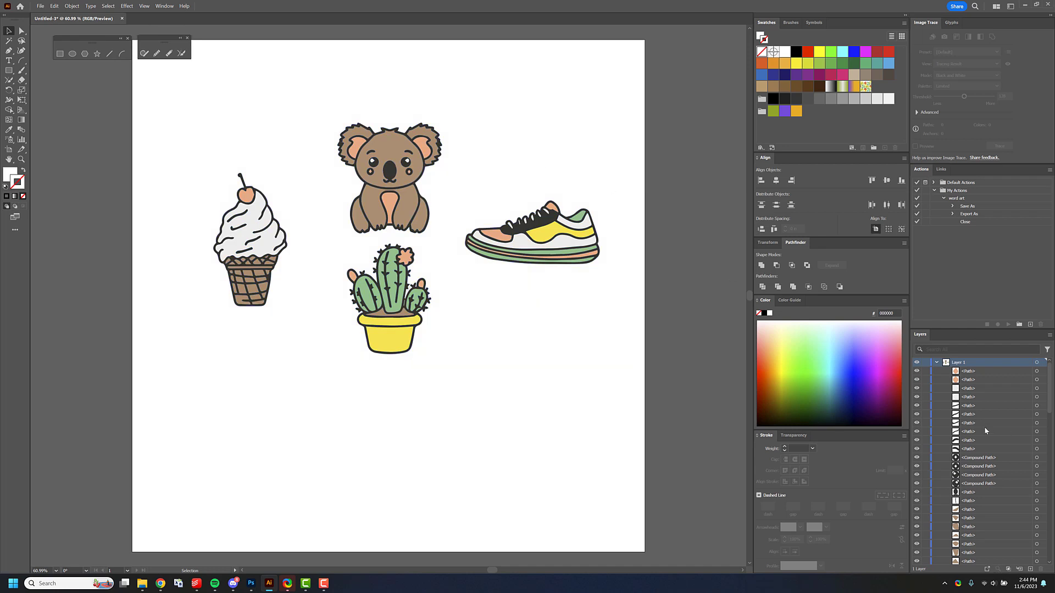
{"action": "left_click", "coordinate": [1042, 389]}
{"action": "left_click", "coordinate": [465, 188]}
Save the artwork as illustrations.ai in the 2023-11, DM folder.
{"action": "key", "text": "ctrl+s"}
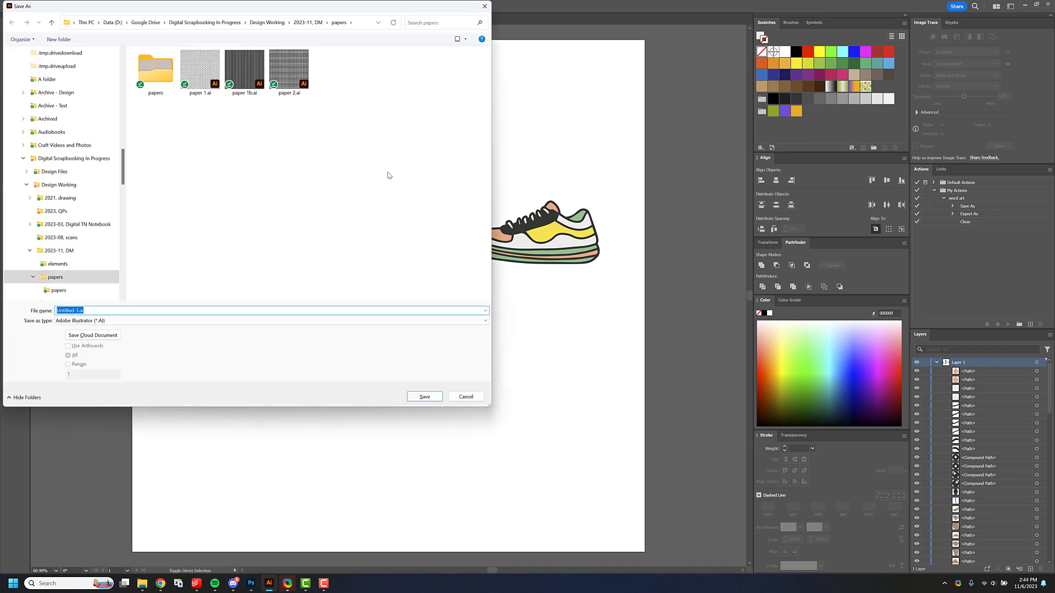
{"action": "type", "text": "illustrations"}
{"action": "left_click", "coordinate": [307, 22]}
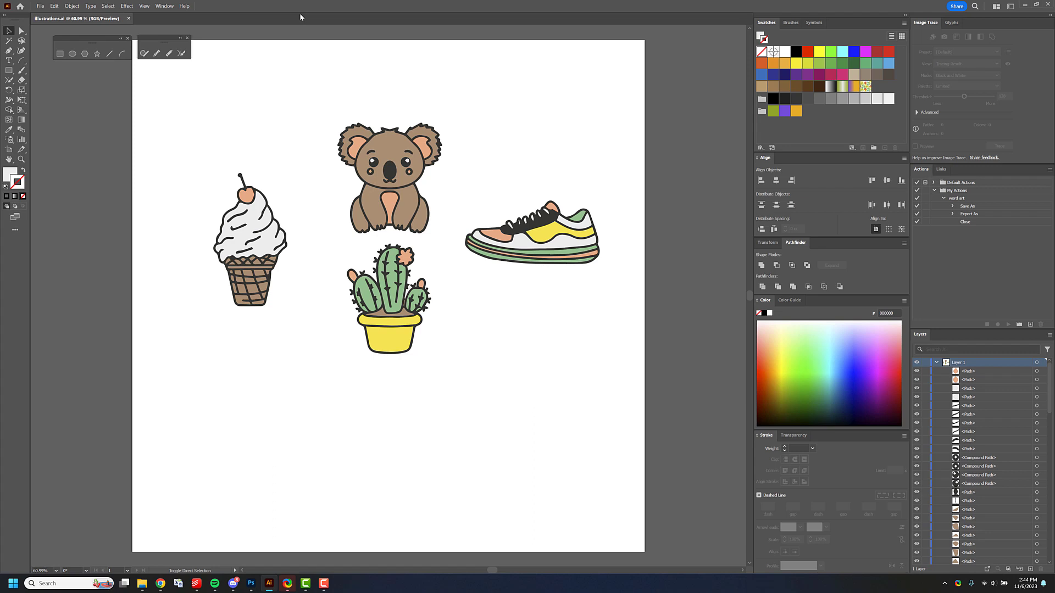
Save another copy as paper 3.ai in the papers folder.
{"action": "key", "text": "ctrl+shift+s"}
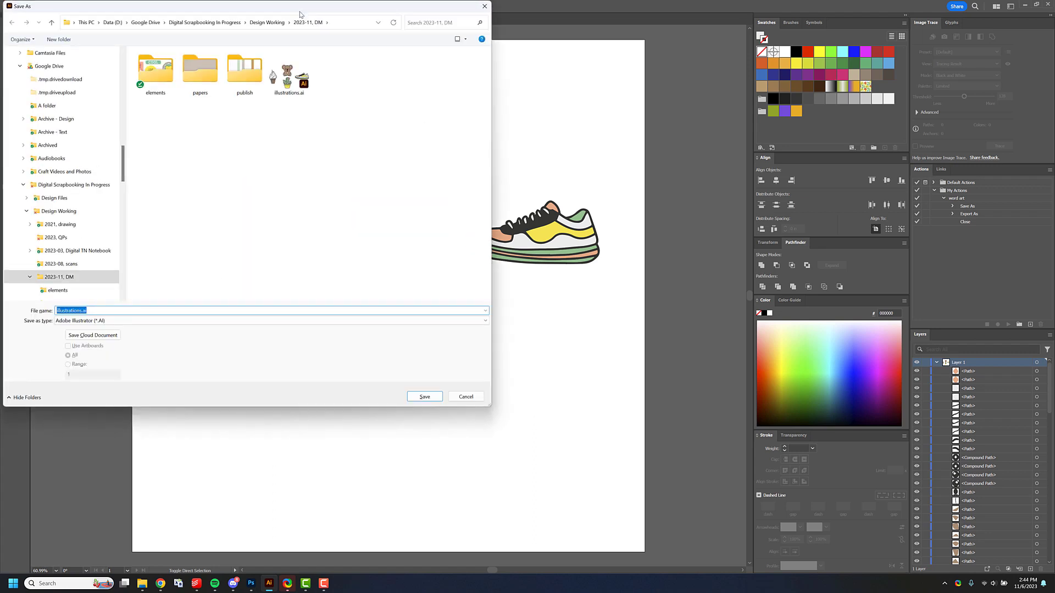
{"action": "left_click", "coordinate": [213, 80]}
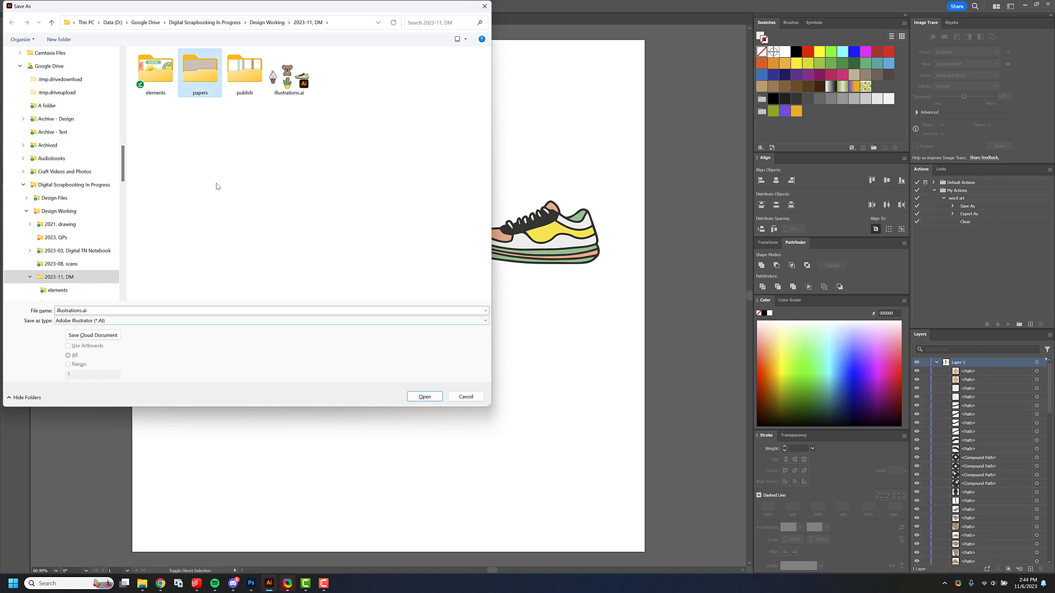
{"action": "key", "text": "Return"}
{"action": "left_click", "coordinate": [239, 308]}
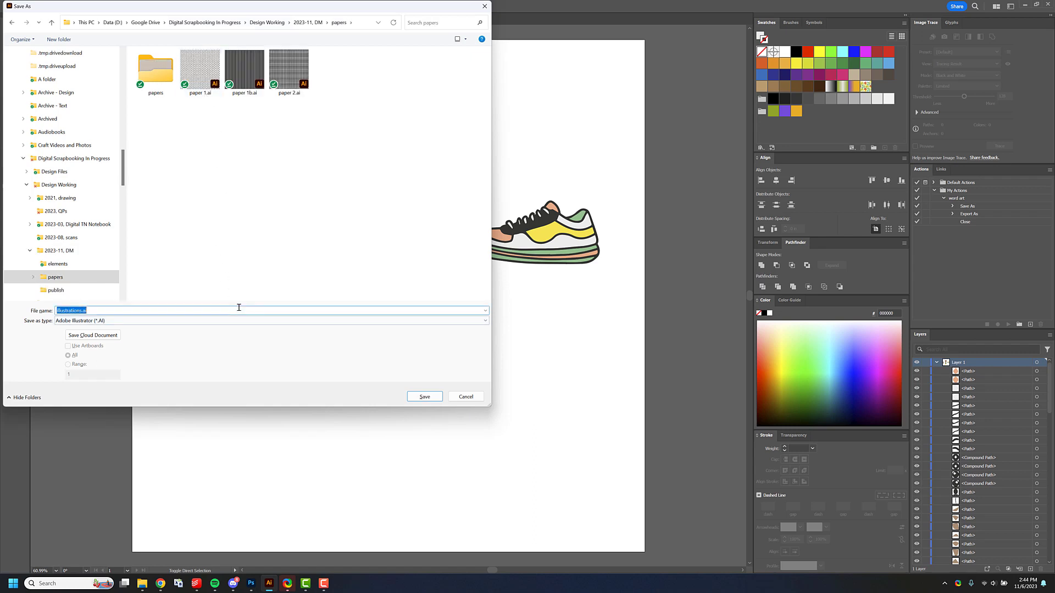
{"action": "type", "text": "paper 3"}
{"action": "key", "text": "Return"}
{"action": "key", "text": "Return"}
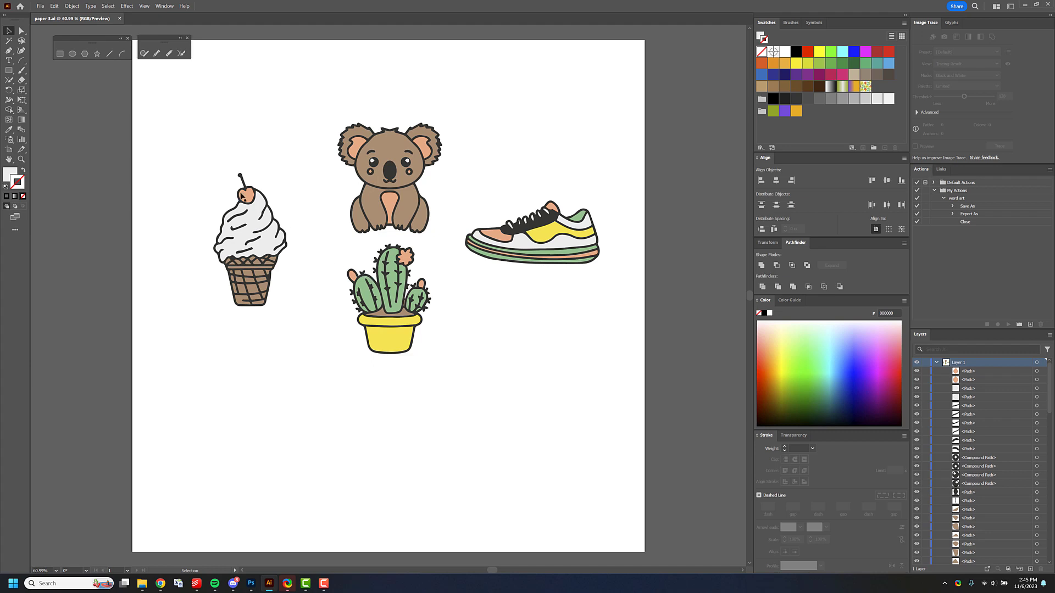
Select all four stickers and scale them down together.
{"action": "left_click_drag", "start_coordinate": [210, 156], "coordinate": [280, 296]}
{"action": "key", "text": "ctrl+a"}
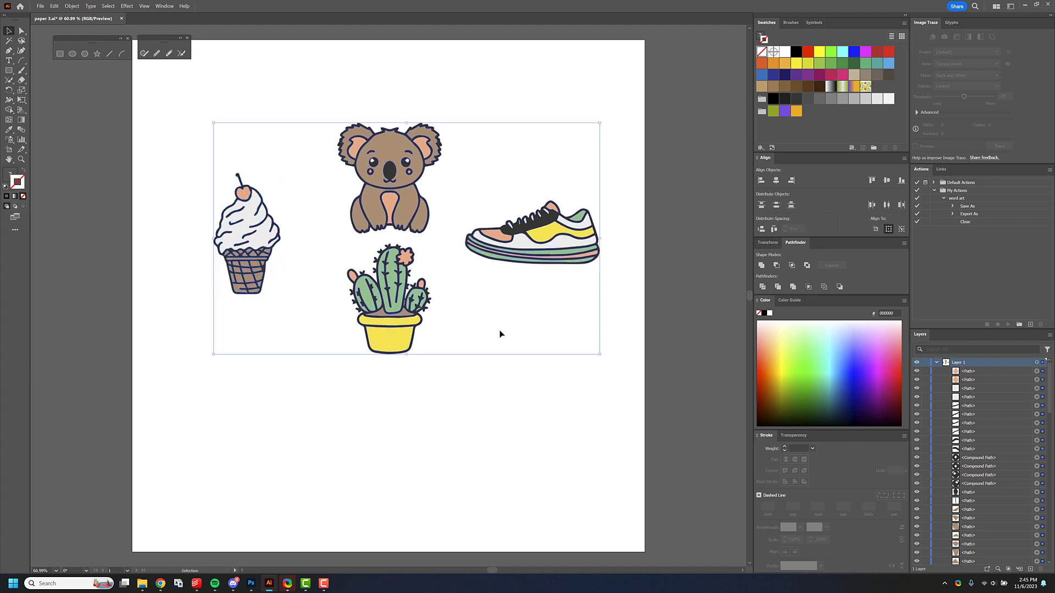
{"action": "key", "text": "ctrl+z"}
{"action": "key", "text": "ctrl+a"}
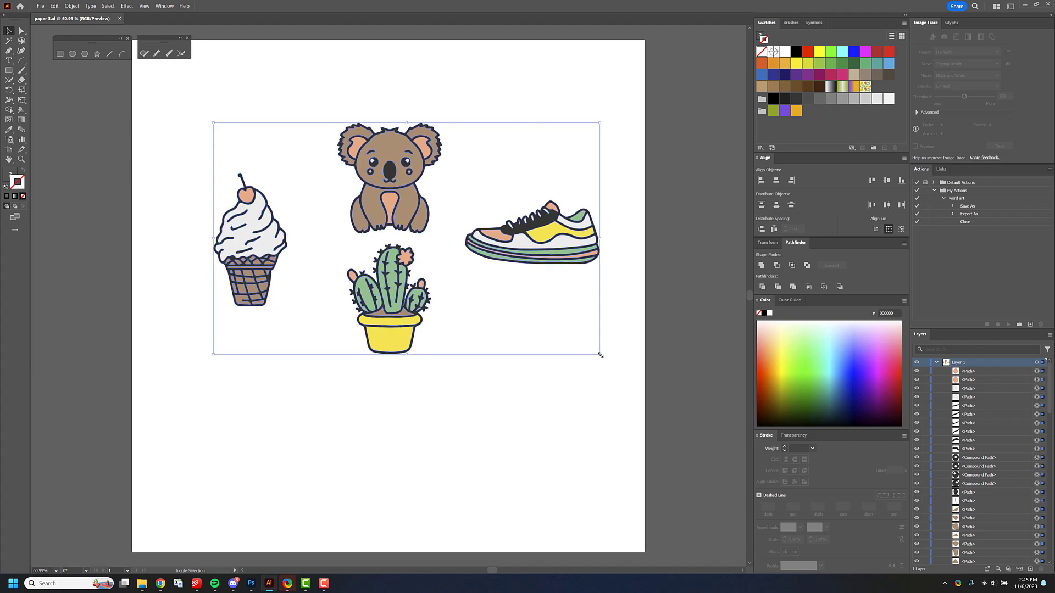
{"action": "left_click_drag", "start_coordinate": [600, 355], "coordinate": [431, 291]}
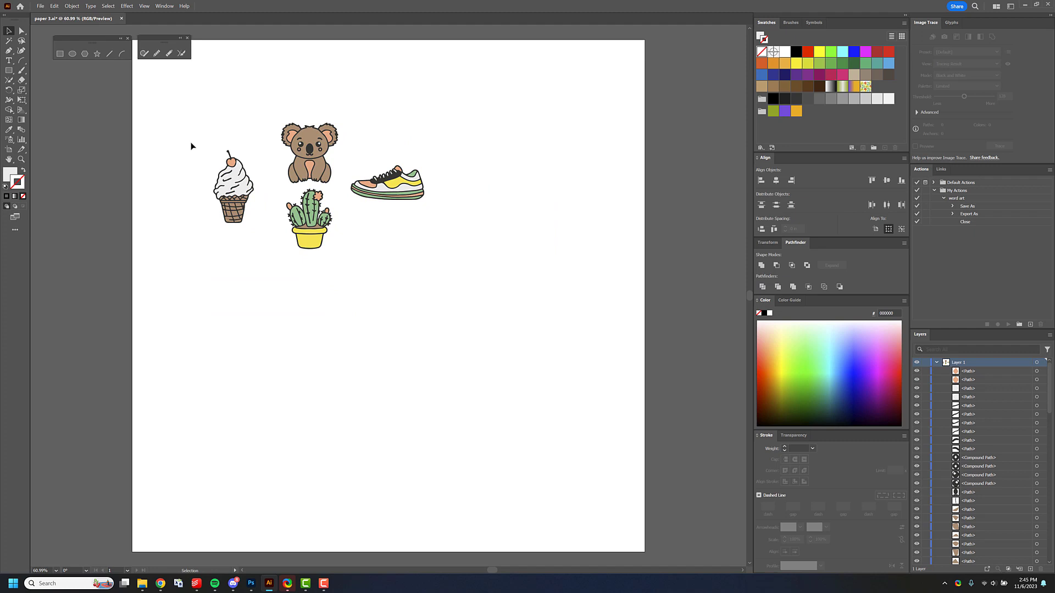
Move the koala, cactus and shoe into a tight cluster around the ice cream.
{"action": "left_click_drag", "start_coordinate": [190, 143], "coordinate": [259, 229]}
{"action": "left_click_drag", "start_coordinate": [279, 101], "coordinate": [335, 181]}
{"action": "left_click_drag", "start_coordinate": [318, 140], "coordinate": [287, 130]}
{"action": "left_click_drag", "start_coordinate": [282, 188], "coordinate": [337, 258]}
{"action": "left_click_drag", "start_coordinate": [318, 204], "coordinate": [300, 200]}
{"action": "left_click_drag", "start_coordinate": [402, 190], "coordinate": [247, 254]}
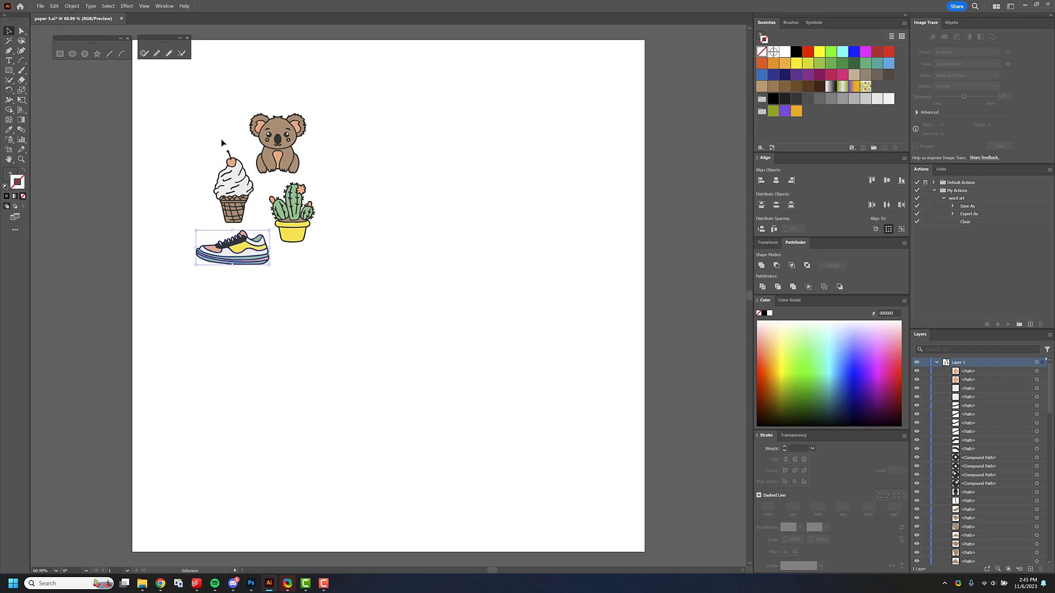
{"action": "left_click_drag", "start_coordinate": [177, 100], "coordinate": [352, 305]}
{"action": "left_click", "coordinate": [72, 6]}
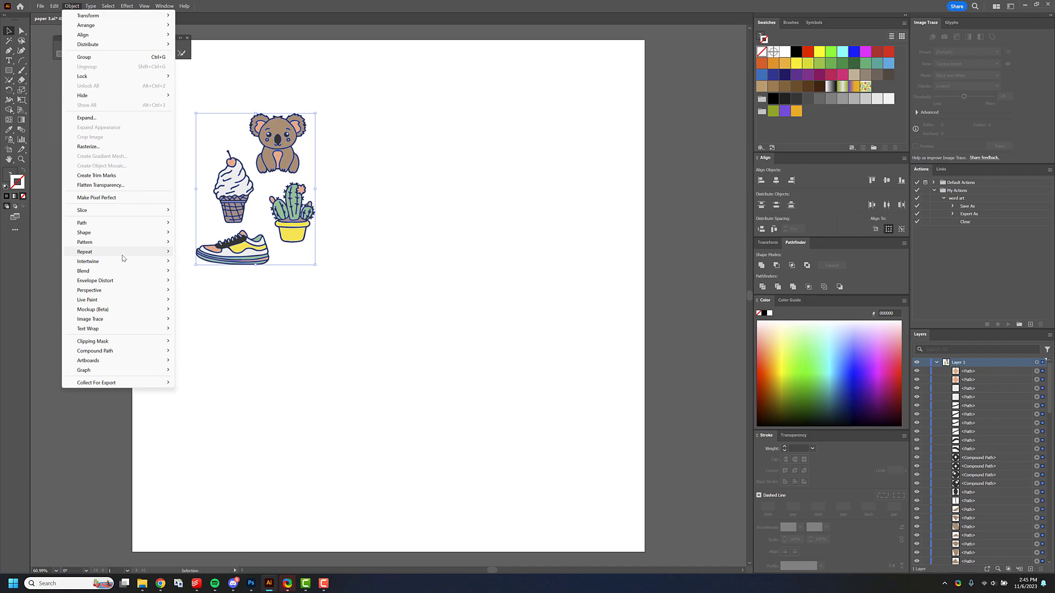
Make a new pattern from the four stickers and try a 3 in tile size.
{"action": "mouse_move", "coordinate": [124, 242]}
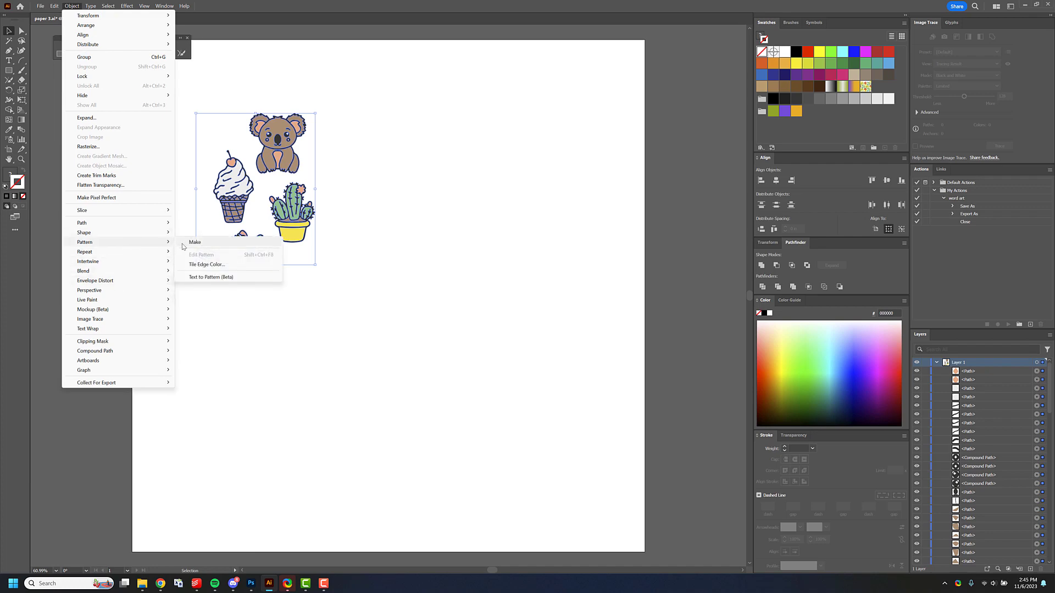
{"action": "left_click", "coordinate": [185, 242]}
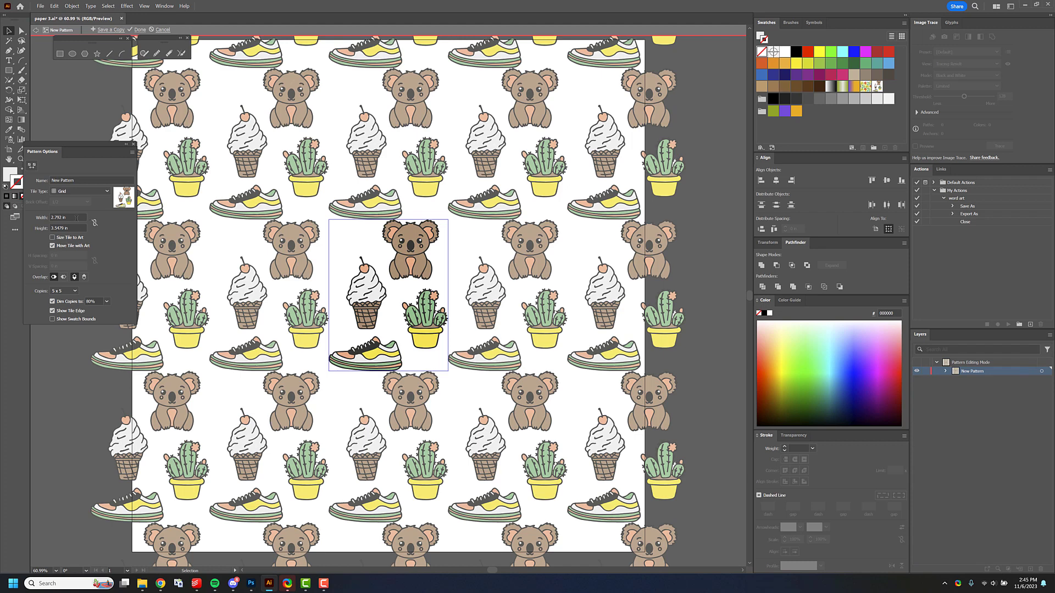
{"action": "left_click_drag", "start_coordinate": [75, 218], "coordinate": [44, 219]}
{"action": "type", "text": "3"}
{"action": "left_click_drag", "start_coordinate": [78, 227], "coordinate": [46, 228]}
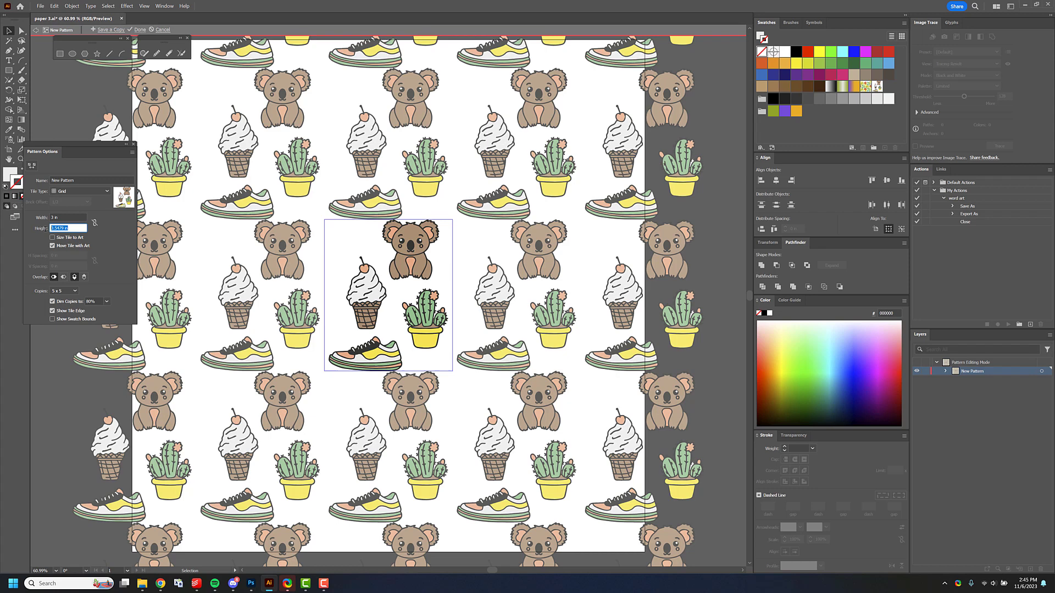
{"action": "type", "text": "3"}
{"action": "left_click", "coordinate": [71, 217]}
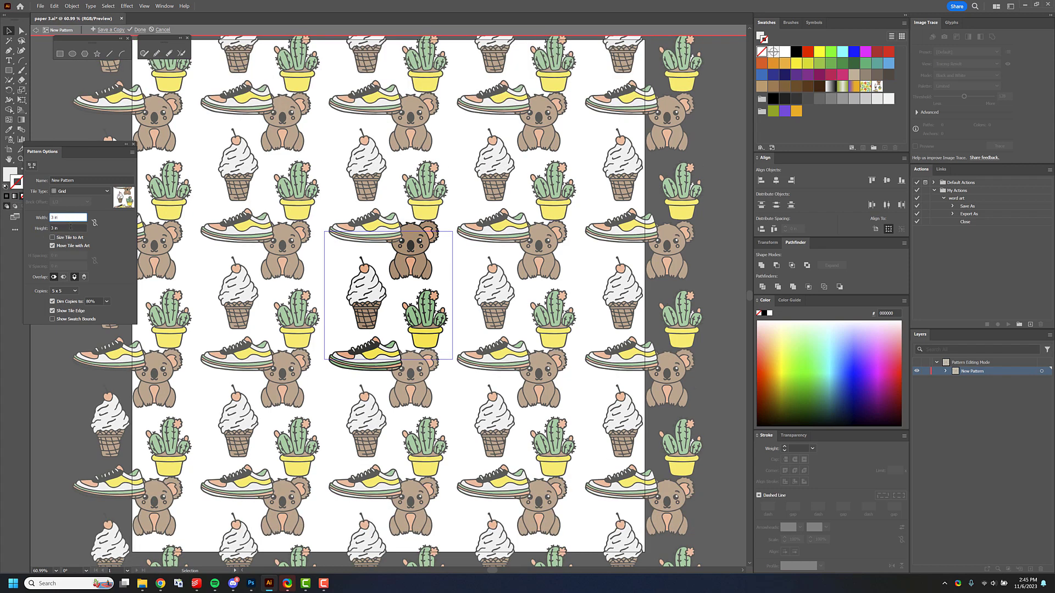
Set the pattern tile to 3.8 in tall and 2.8 in wide.
{"action": "key", "text": "ctrl+z"}
{"action": "key", "text": "Tab"}
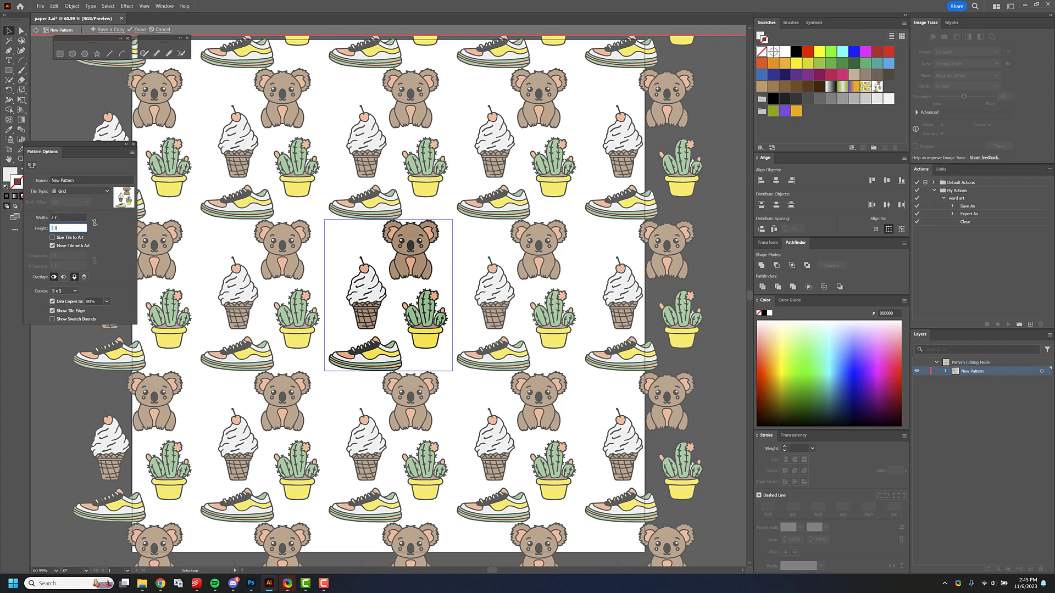
{"action": "left_click", "coordinate": [68, 217]}
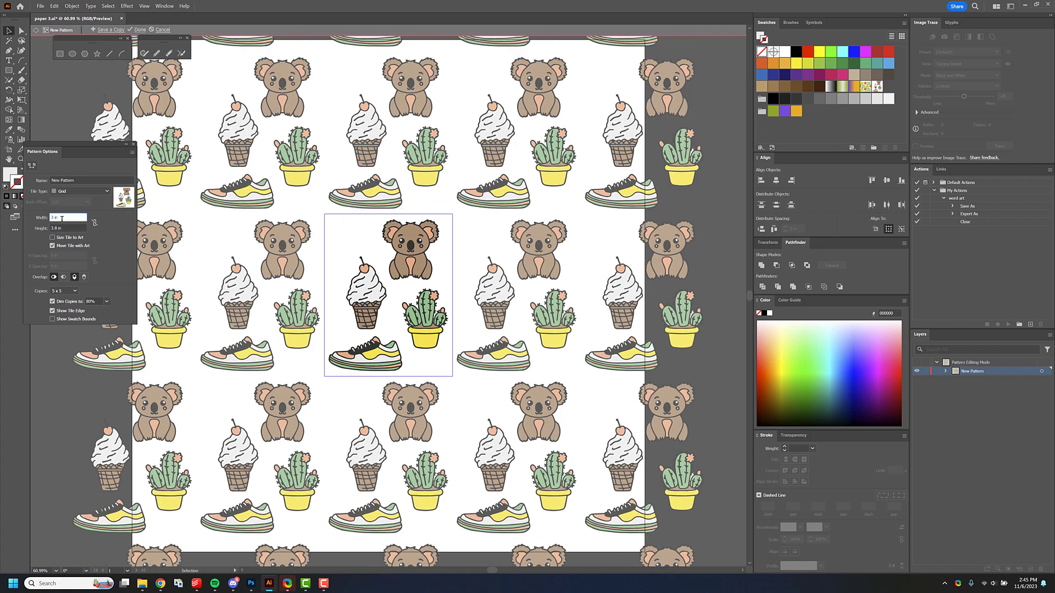
{"action": "left_click_drag", "start_coordinate": [62, 219], "coordinate": [42, 219]}
{"action": "type", "text": "2.8"}
{"action": "key", "text": "Return"}
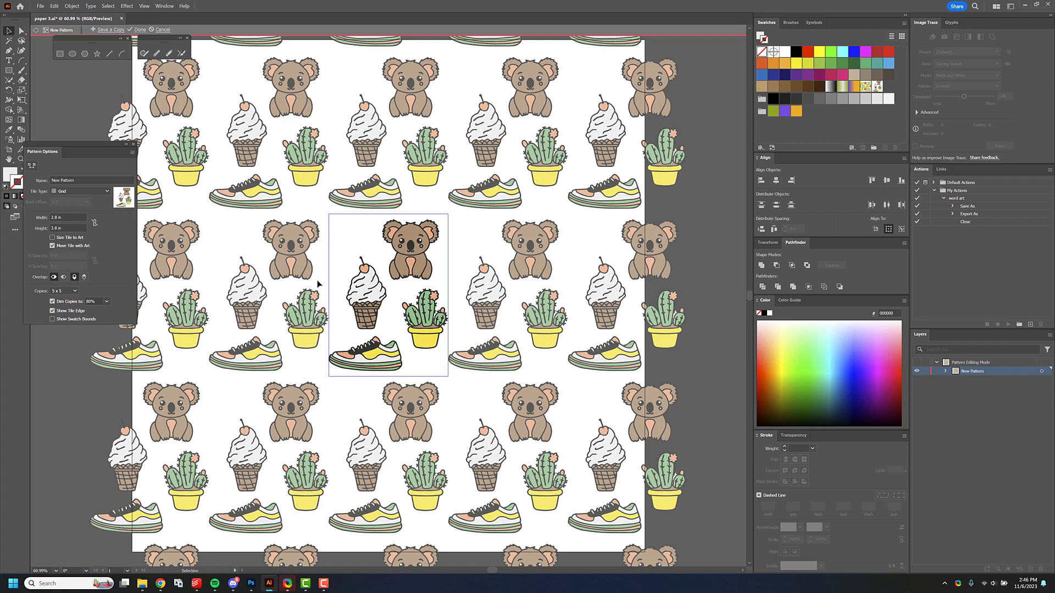
Set the pattern Tile Type to Hex by Column.
{"action": "left_click", "coordinate": [90, 192]}
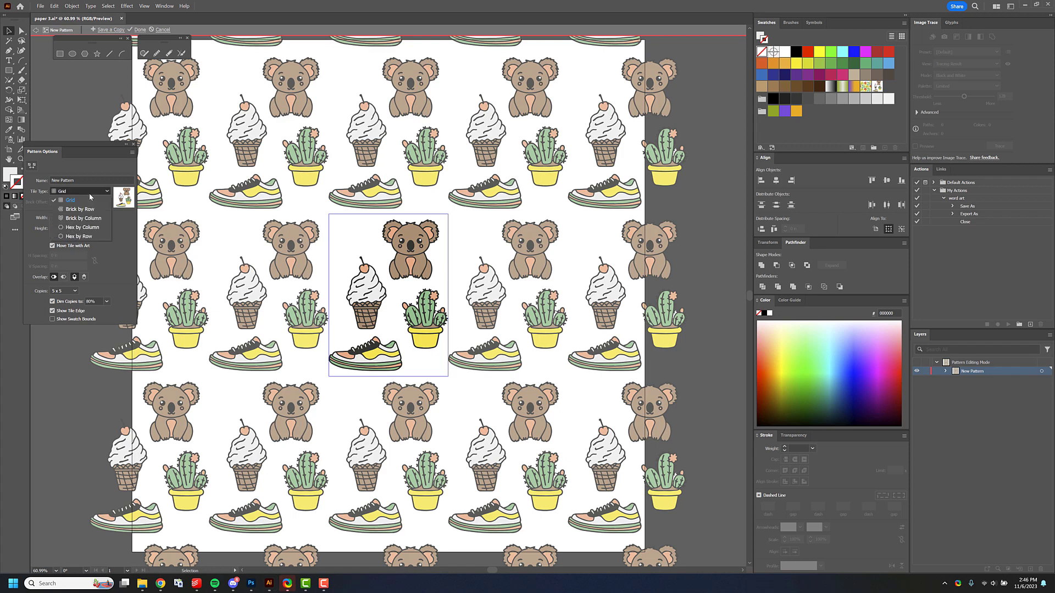
{"action": "left_click", "coordinate": [85, 227]}
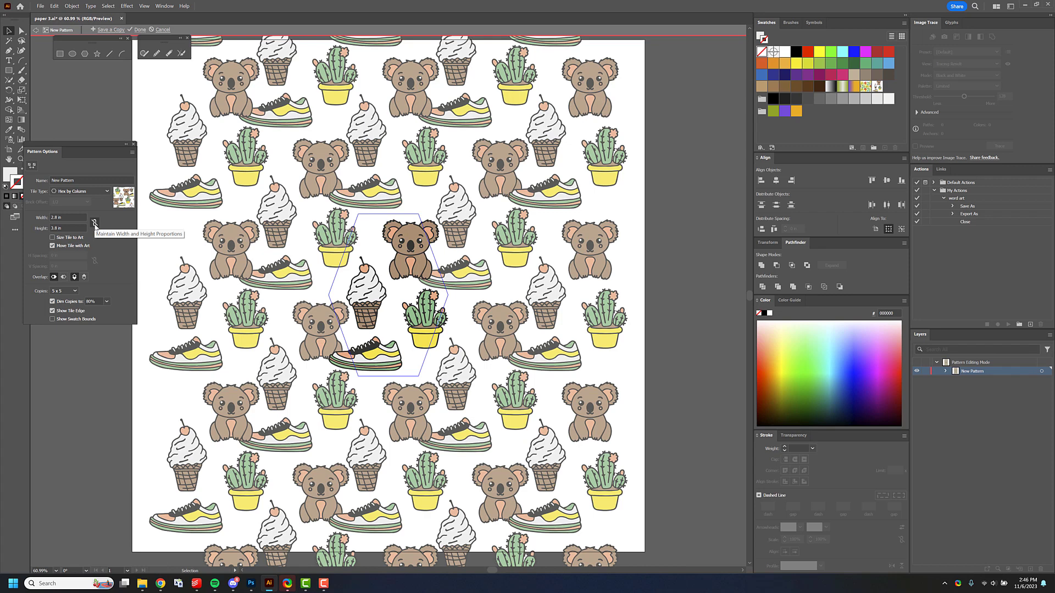
{"action": "left_click", "coordinate": [91, 192]}
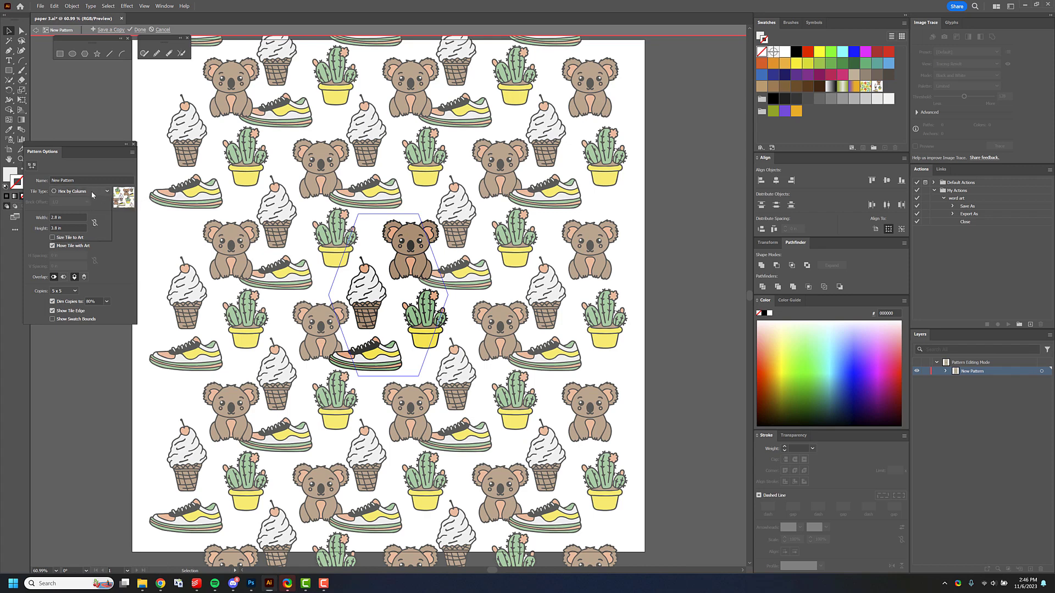
{"action": "left_click", "coordinate": [92, 194]}
Nudge the sneaker, koala and ice cream within the tile and finish pattern editing.
{"action": "left_click_drag", "start_coordinate": [324, 338], "coordinate": [398, 361]}
{"action": "key", "text": "a"}
{"action": "key", "text": "v"}
{"action": "left_click_drag", "start_coordinate": [406, 293], "coordinate": [442, 330]}
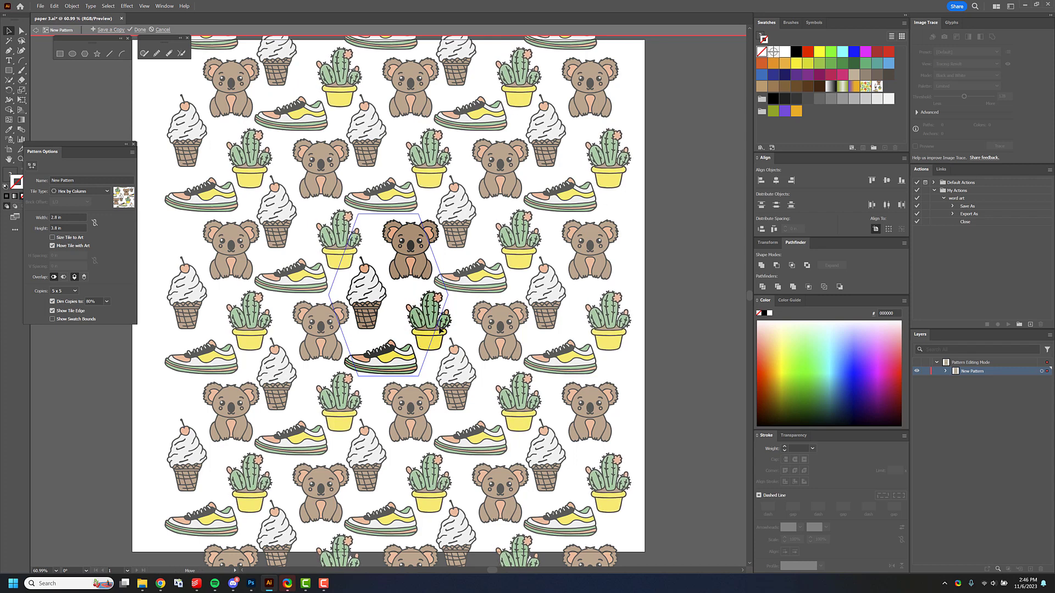
{"action": "left_click", "coordinate": [441, 329]}
{"action": "left_click_drag", "start_coordinate": [422, 253], "coordinate": [416, 250]}
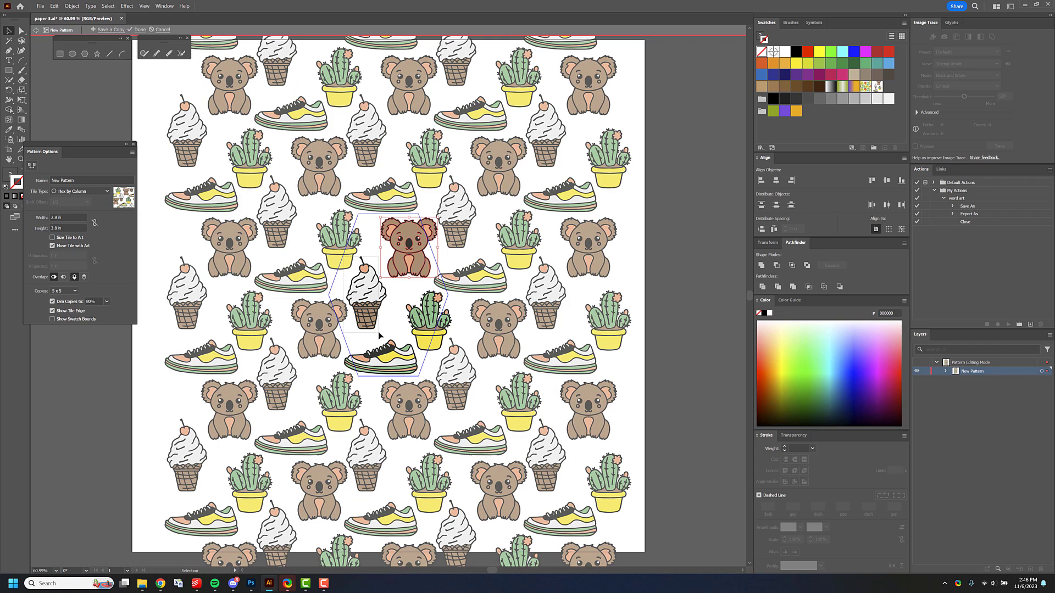
{"action": "left_click_drag", "start_coordinate": [368, 312], "coordinate": [371, 310]}
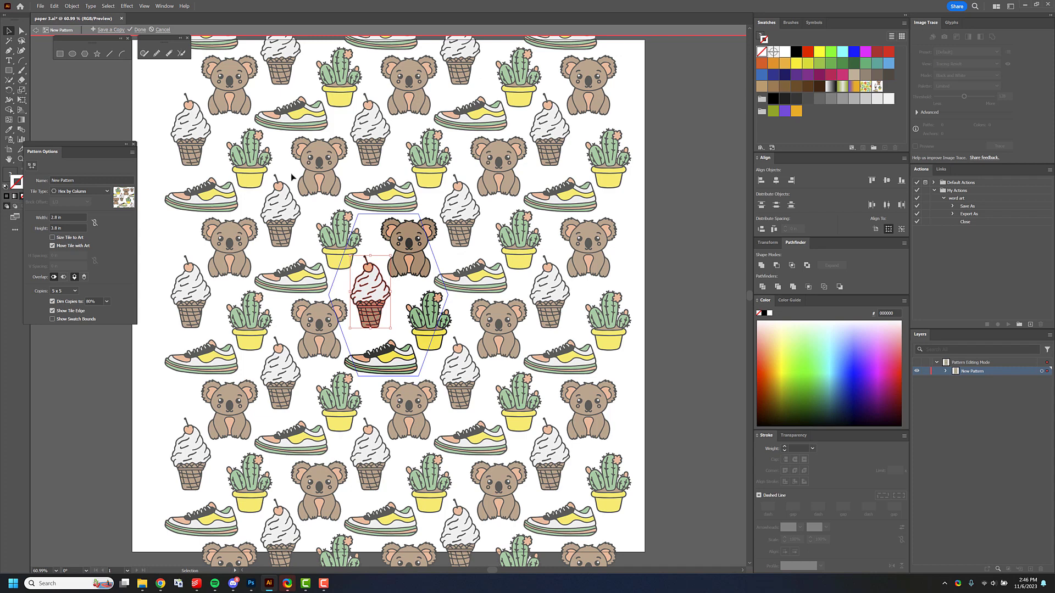
{"action": "left_click", "coordinate": [145, 30]}
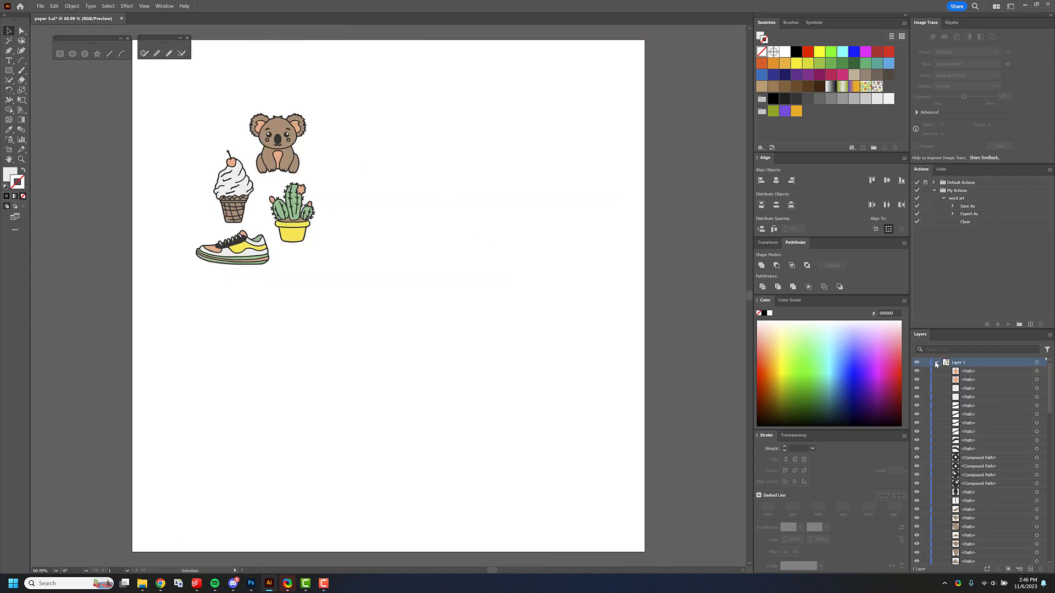
Hide Layer 1 and add a new Layer 2 above it.
{"action": "left_click", "coordinate": [936, 364]}
{"action": "left_click", "coordinate": [916, 363]}
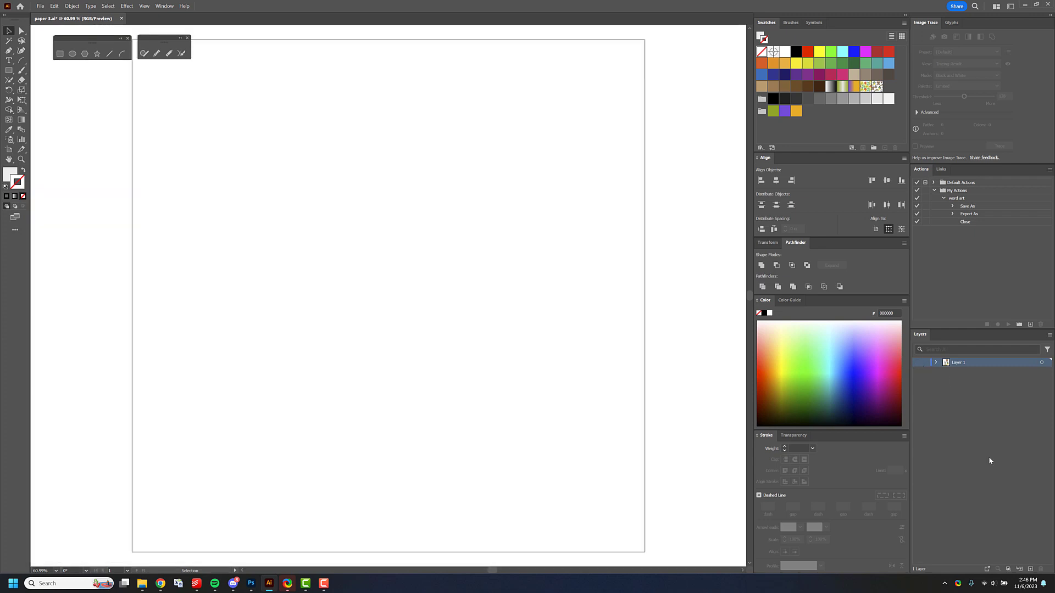
{"action": "left_click", "coordinate": [1030, 569]}
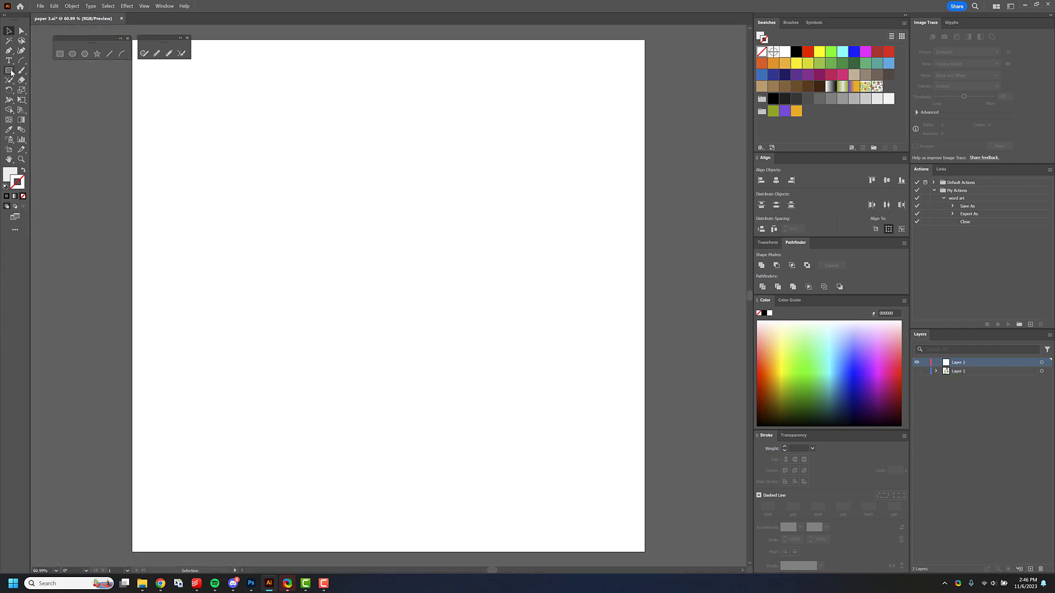
Draw an artboard-sized rectangle and fill it with the koala pattern swatch.
{"action": "left_click", "coordinate": [60, 54]}
{"action": "left_click_drag", "start_coordinate": [652, 35], "coordinate": [116, 561]}
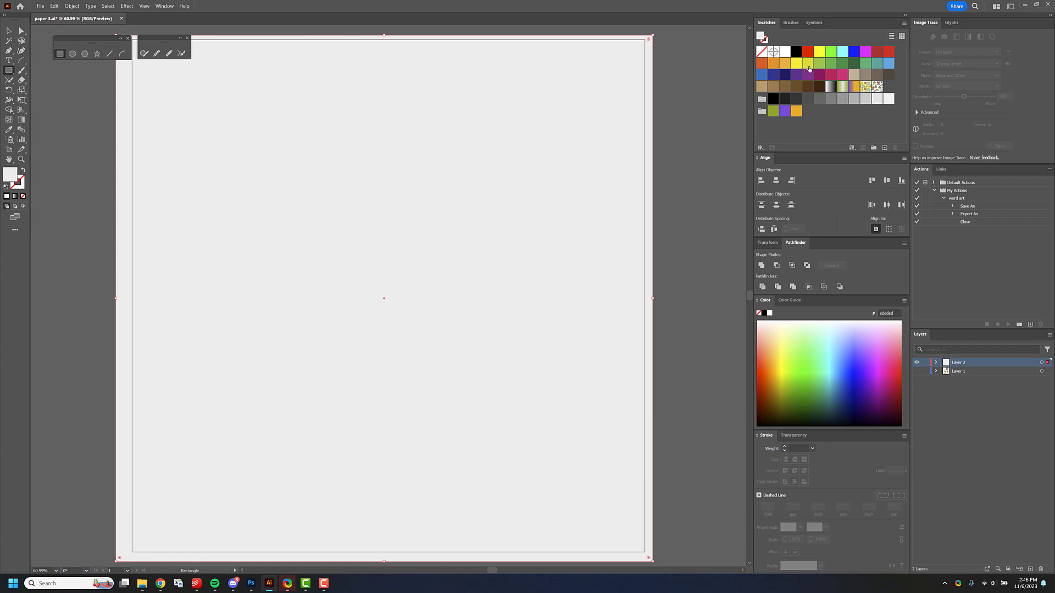
{"action": "left_click", "coordinate": [882, 91]}
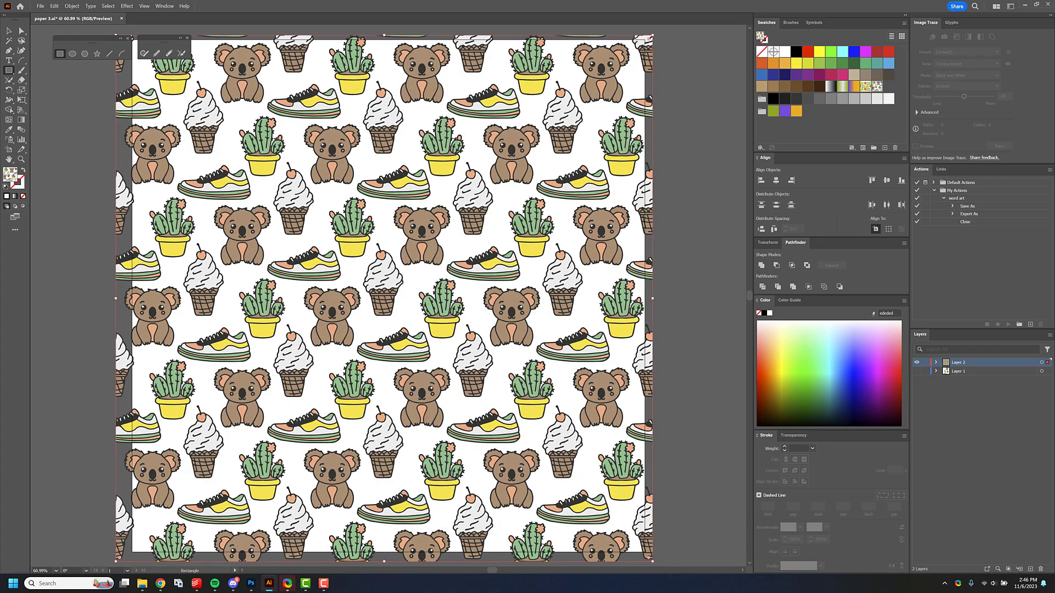
{"action": "key", "text": "v"}
{"action": "right_click", "coordinate": [479, 168]}
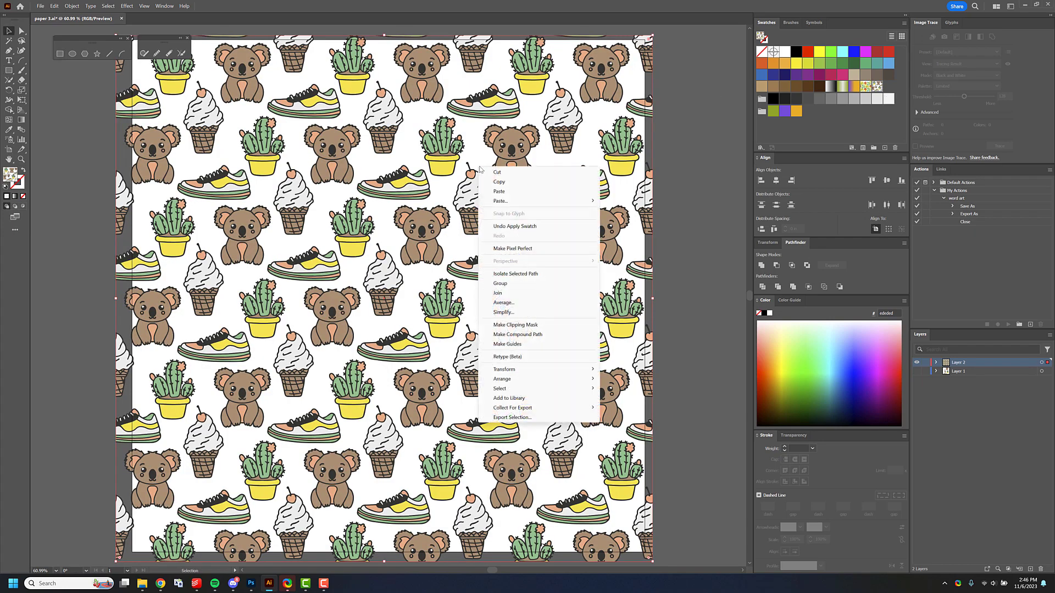
Scale only the rectangle's pattern fill to 50% uniform, keeping the rectangle's size.
{"action": "mouse_move", "coordinate": [526, 372]}
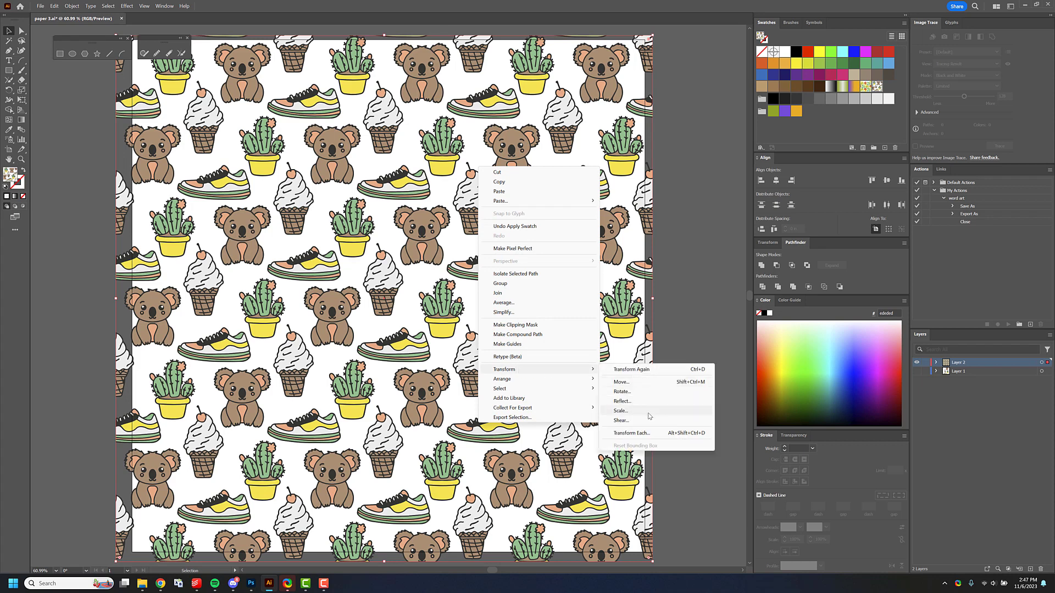
{"action": "left_click", "coordinate": [651, 413]}
{"action": "left_click", "coordinate": [477, 291]}
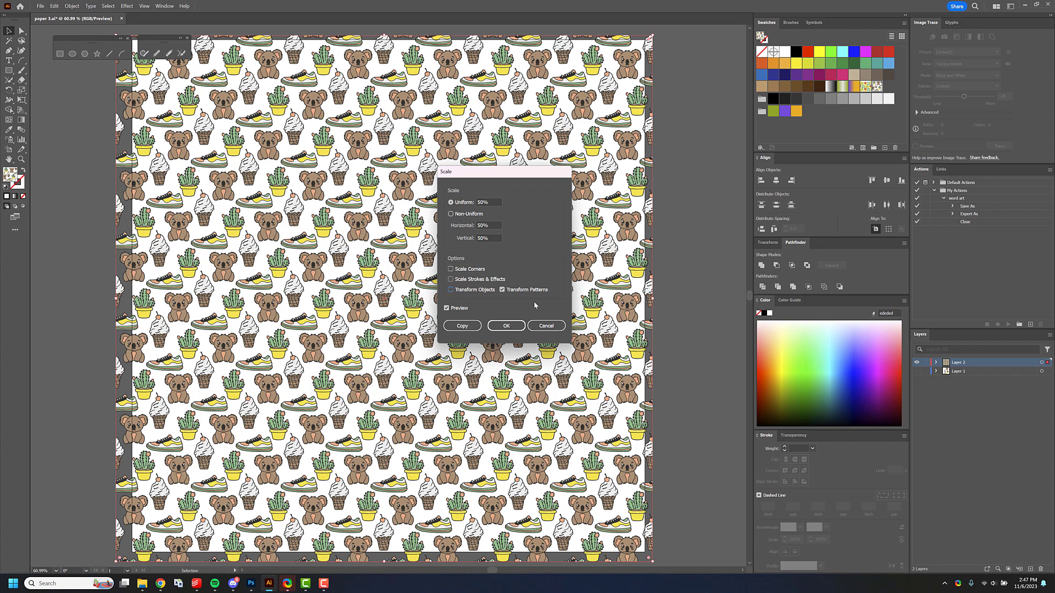
{"action": "left_click", "coordinate": [514, 325]}
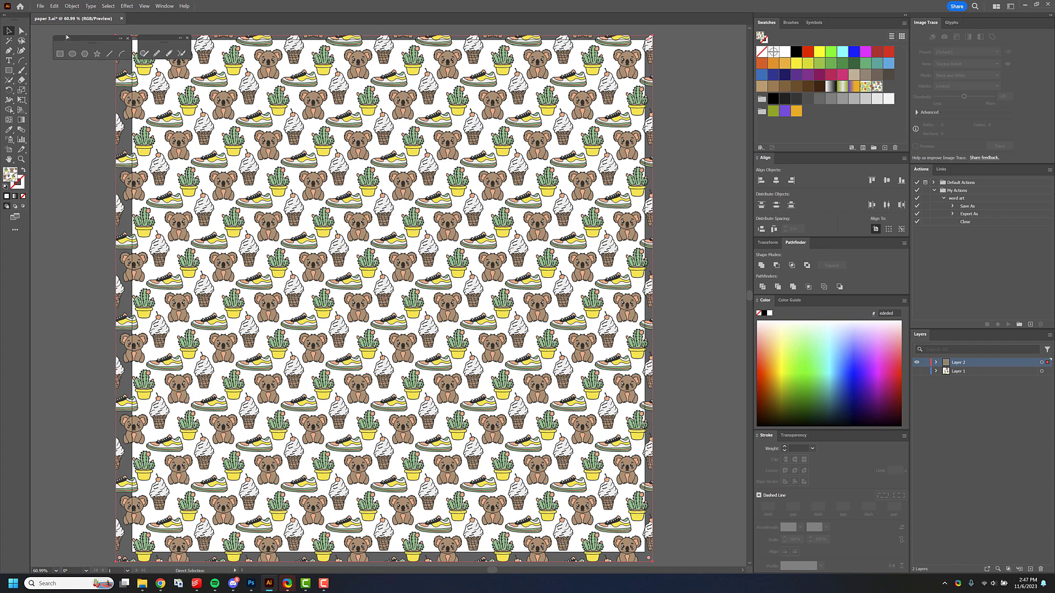
Export the pattern with Save for Web as a 3600 px PNG into the papers folder.
{"action": "left_click", "coordinate": [42, 7]}
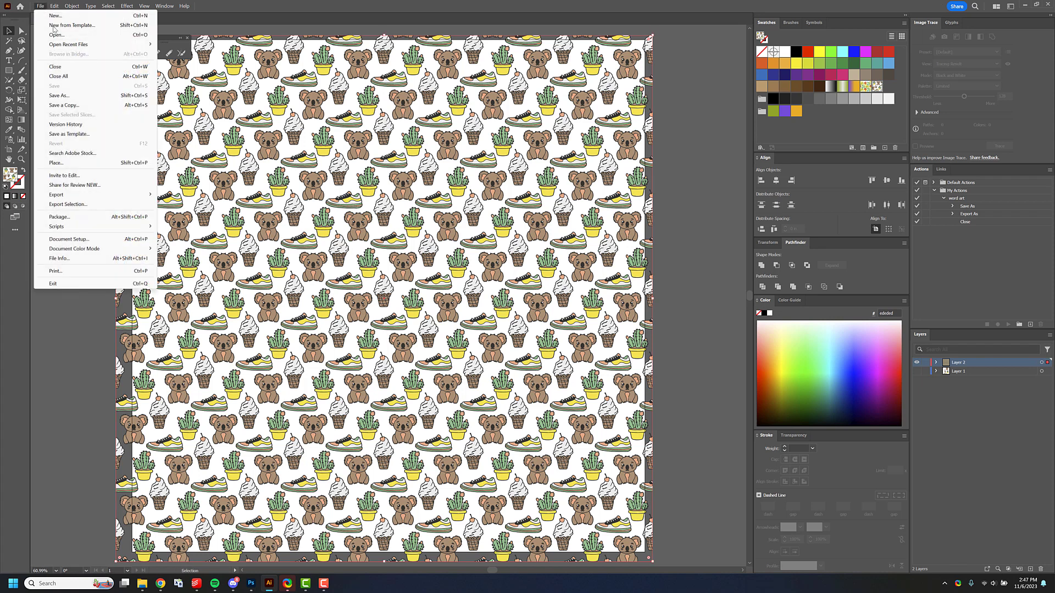
{"action": "mouse_move", "coordinate": [95, 197]}
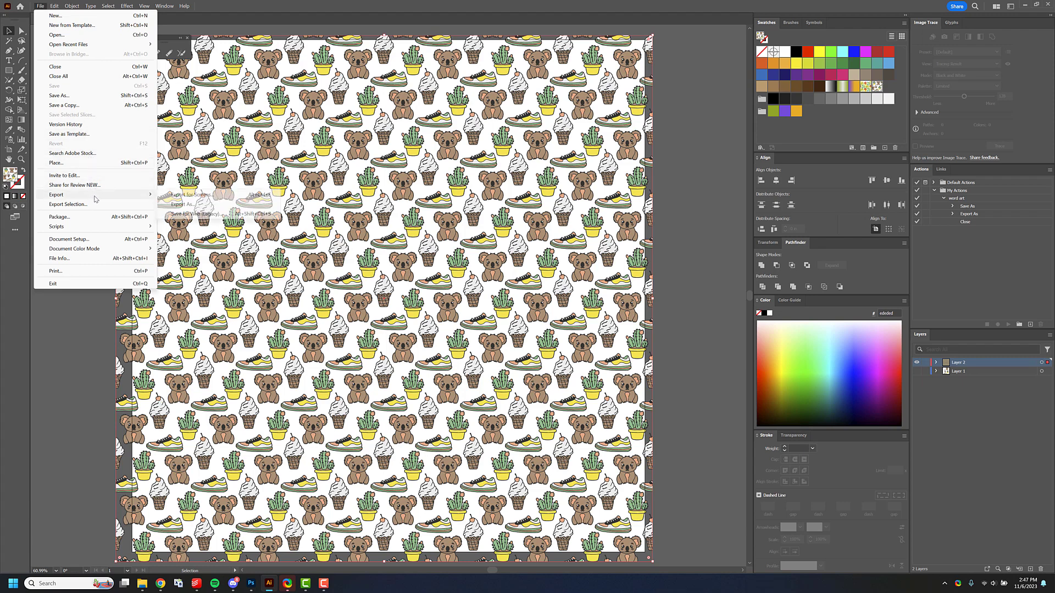
{"action": "left_click", "coordinate": [198, 213]}
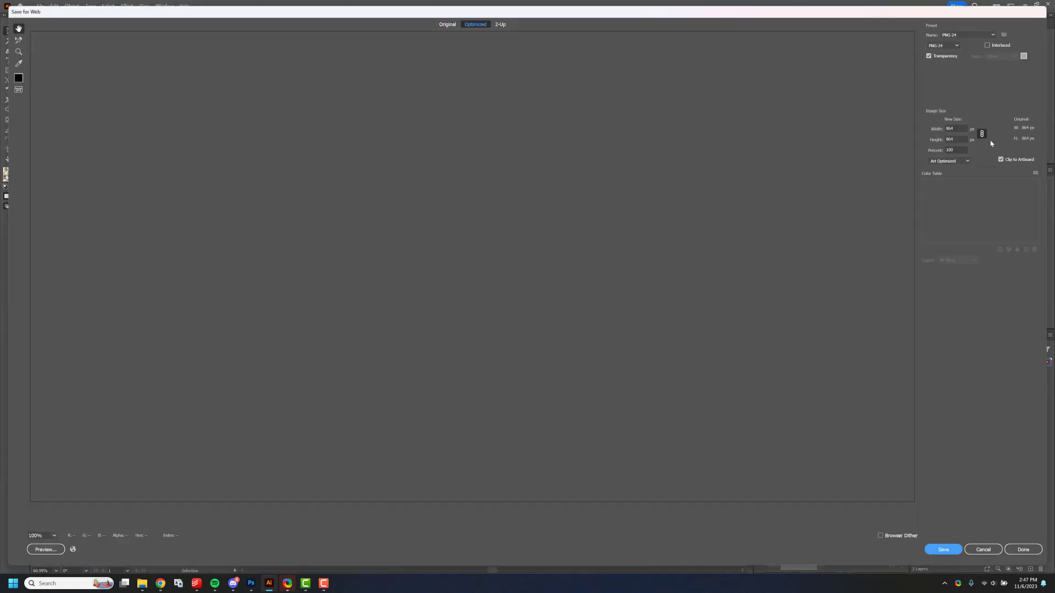
{"action": "double_click", "coordinate": [950, 130]}
{"action": "type", "text": "36"}
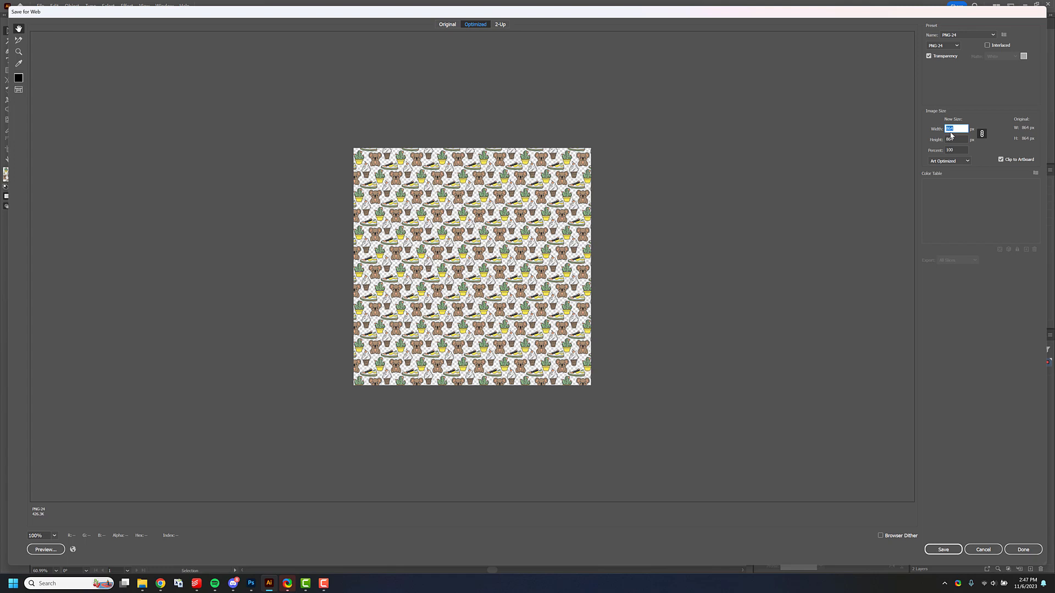
{"action": "type", "text": "00"}
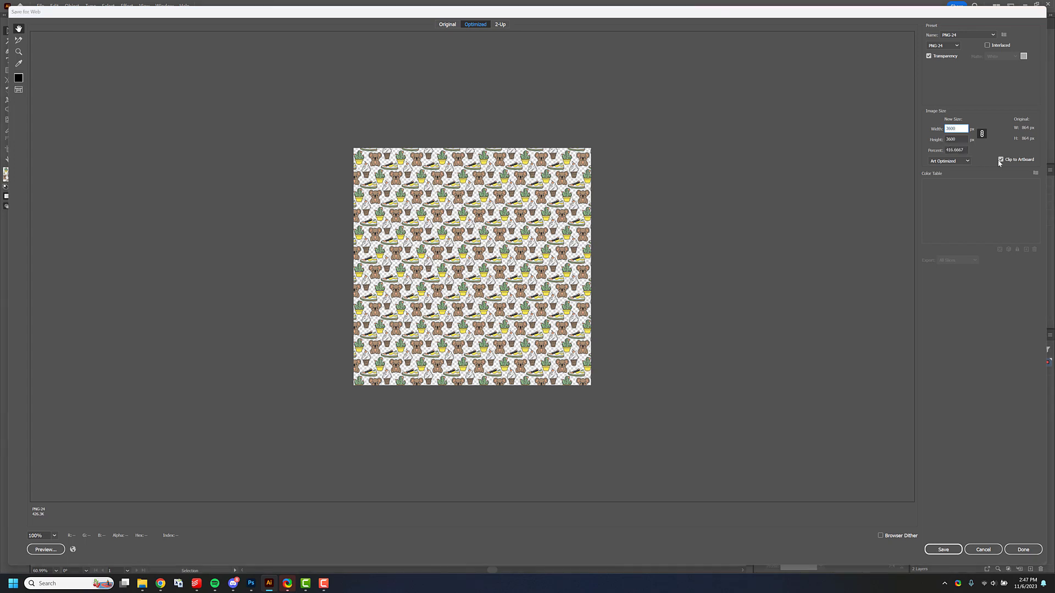
{"action": "key", "text": "Return"}
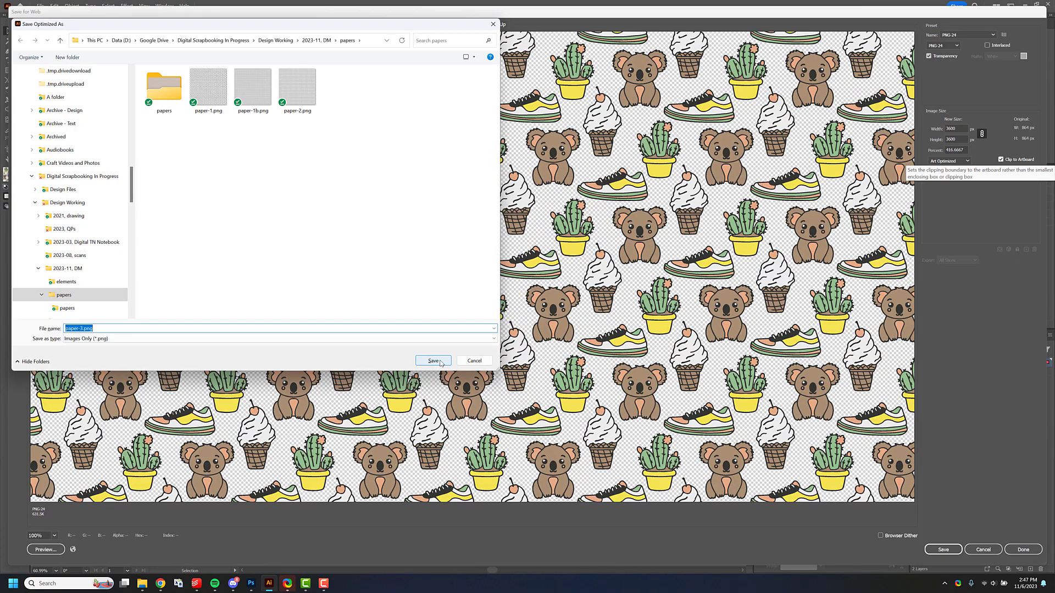
{"action": "left_click", "coordinate": [434, 361]}
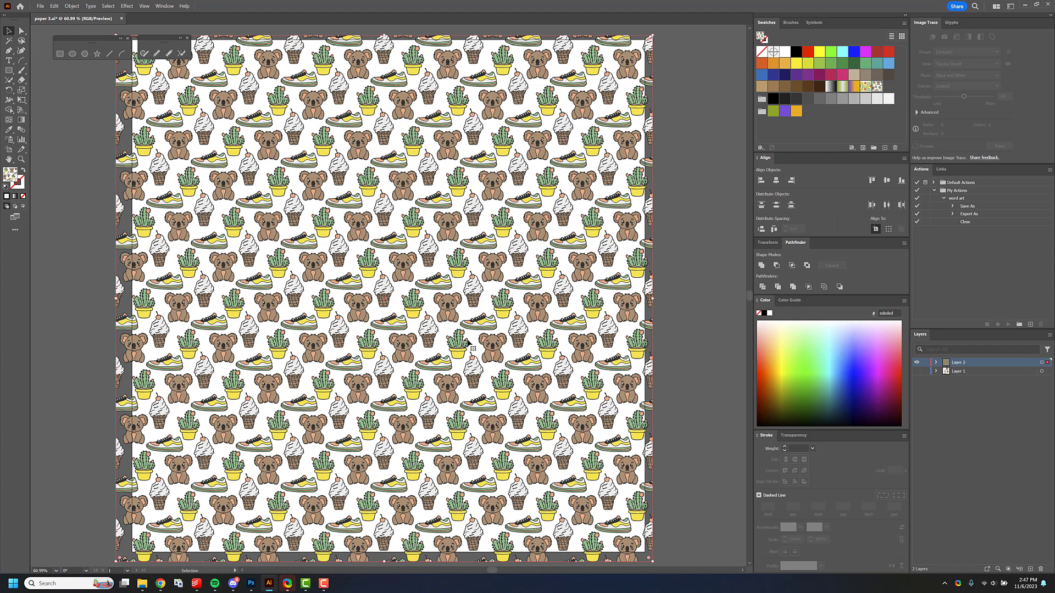
Start a new blank document with black fill and the 2.00 brush selected.
{"action": "key", "text": "ctrl+alt+n"}
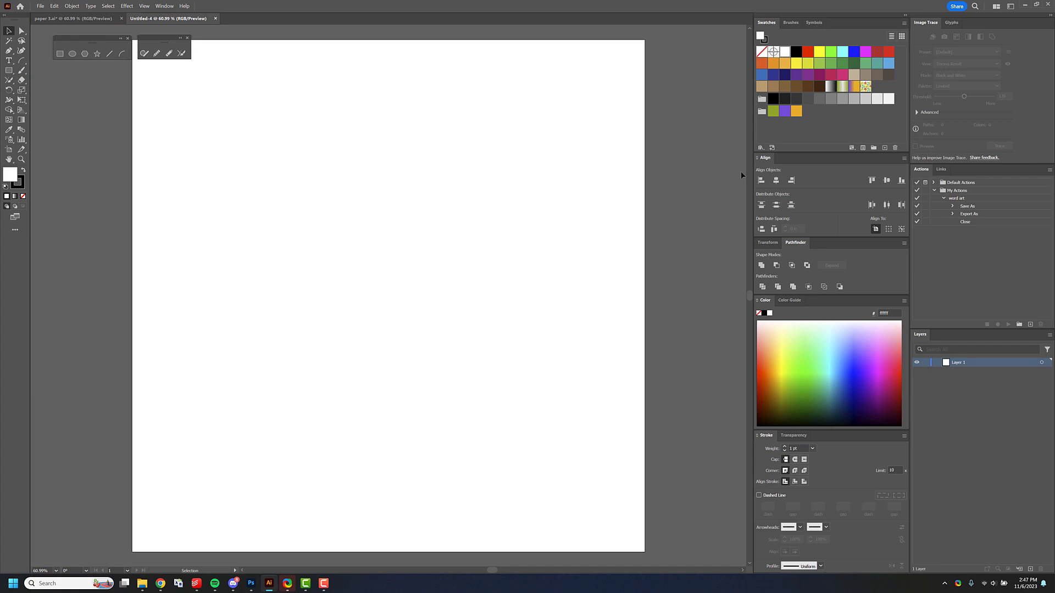
{"action": "left_click", "coordinate": [798, 52]}
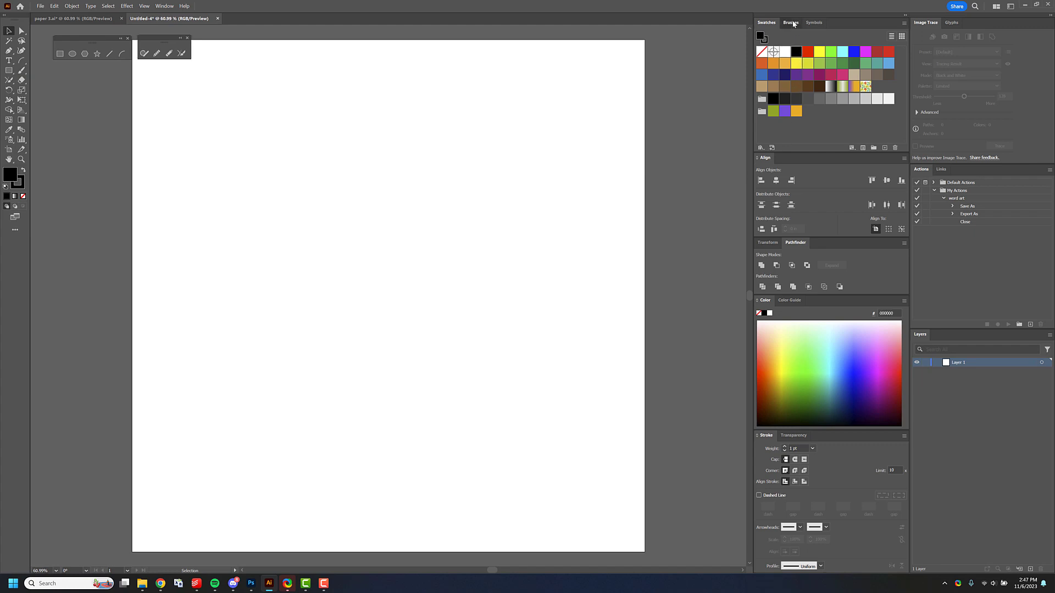
{"action": "left_click", "coordinate": [791, 22]}
{"action": "left_click", "coordinate": [827, 69]}
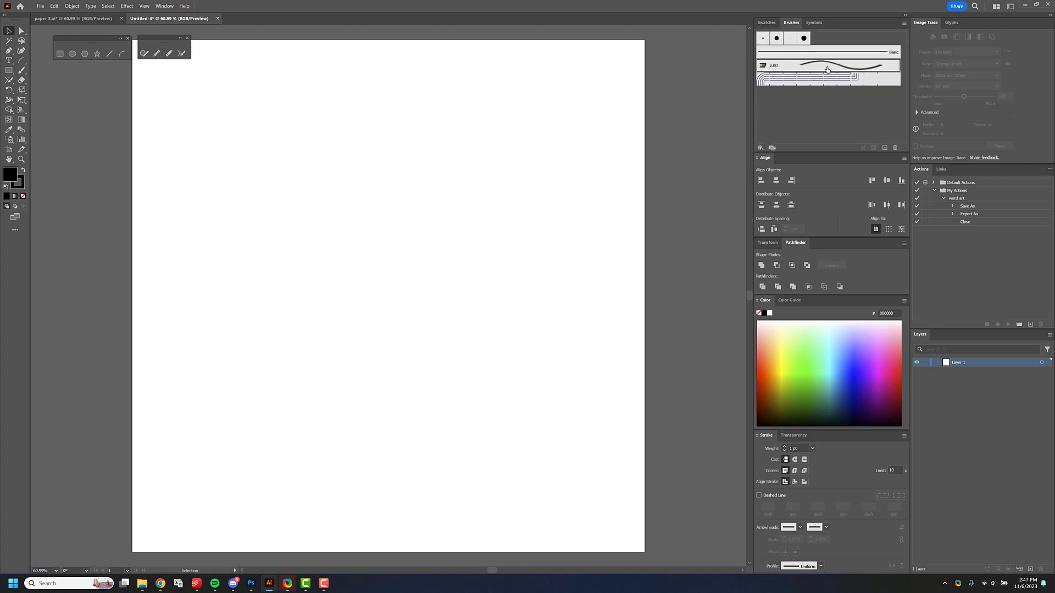
Paint a diagonal test stroke with the Paintbrush, then undo it.
{"action": "left_click_drag", "start_coordinate": [283, 120], "coordinate": [385, 296]}
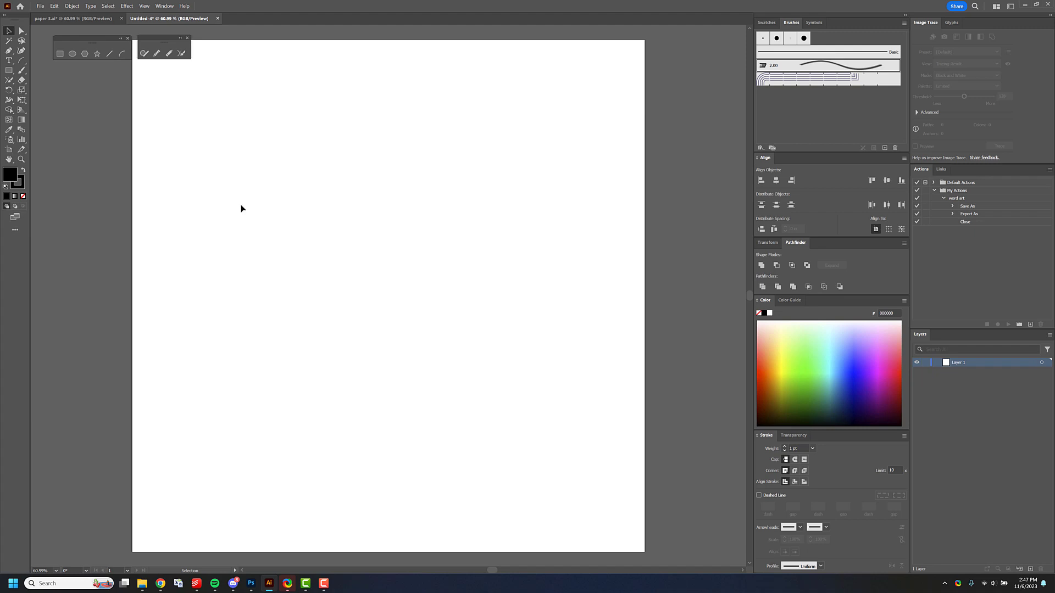
{"action": "left_click", "coordinate": [22, 70]}
{"action": "left_click_drag", "start_coordinate": [355, 154], "coordinate": [451, 309]}
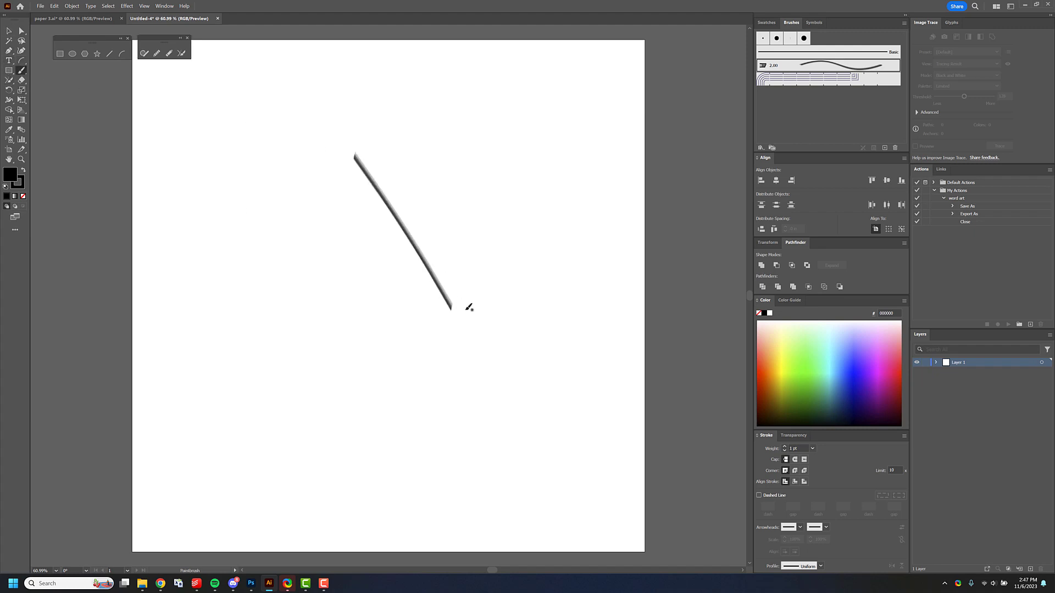
{"action": "key", "text": "ctrl+z"}
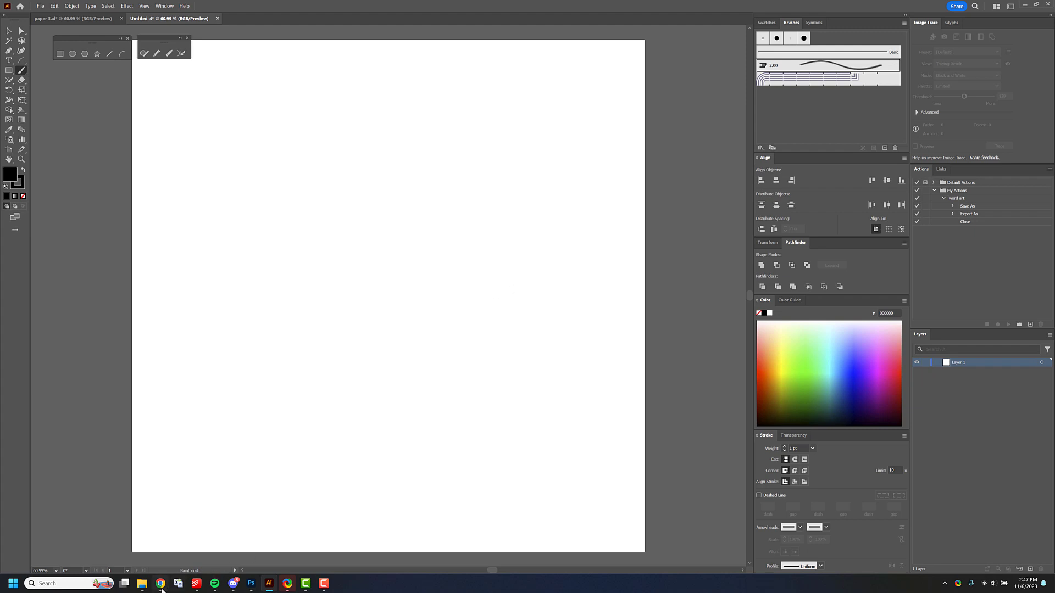
Open the brushes folder in Design Files from Digital Scrapbooking In Progress in File Explorer.
{"action": "left_click", "coordinate": [142, 584]}
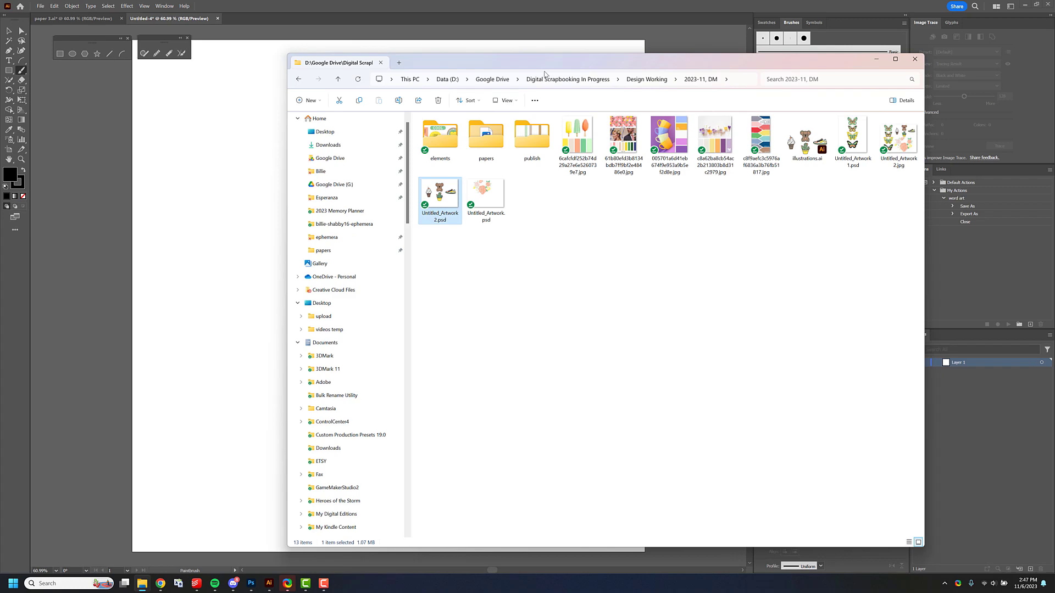
{"action": "left_click", "coordinate": [545, 78]}
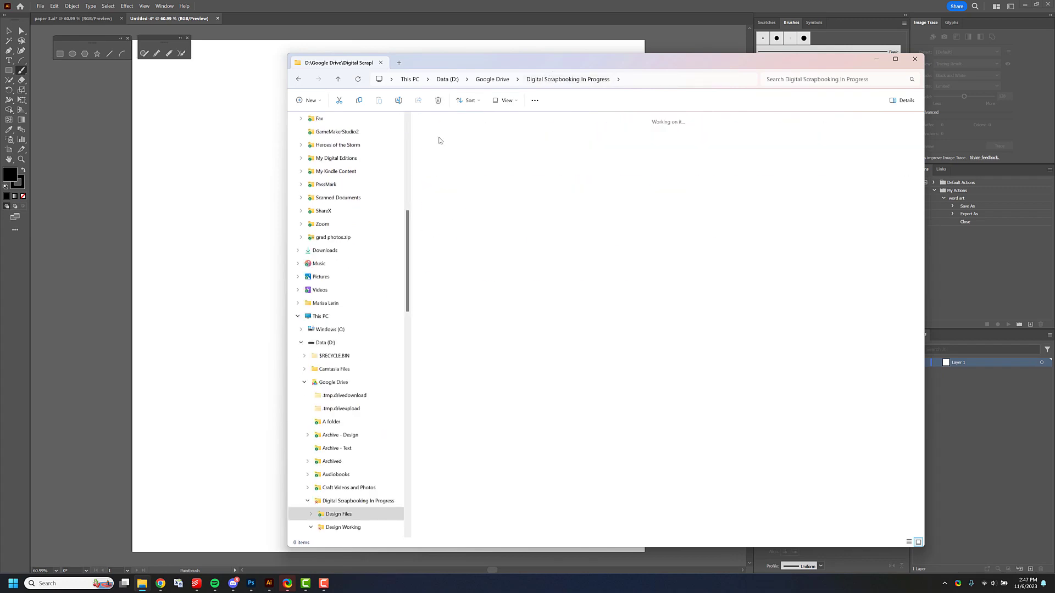
{"action": "double_click", "coordinate": [586, 138]}
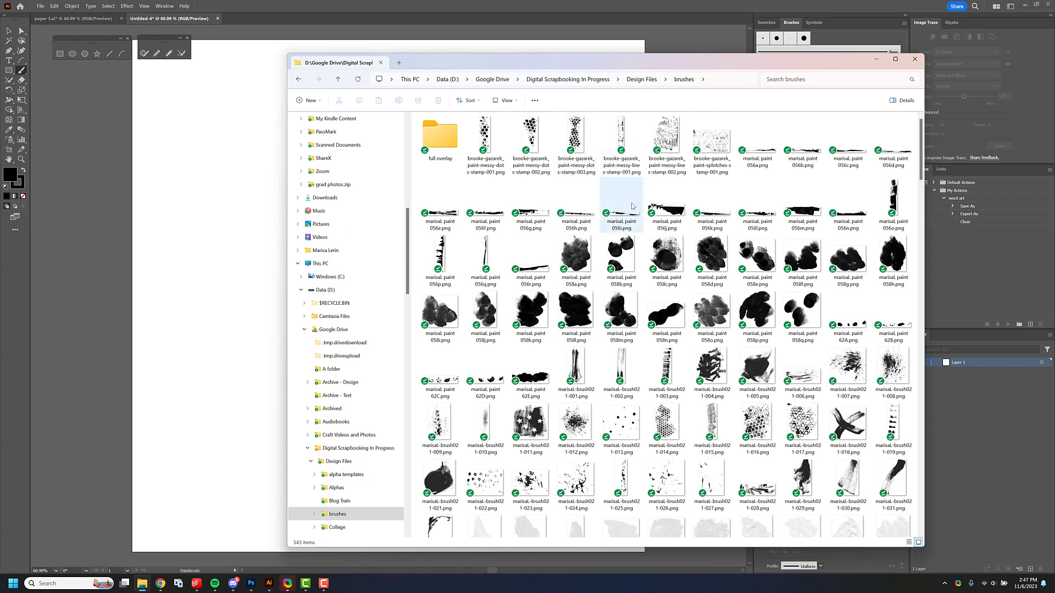
Scroll through the 543 brush image files in the brushes folder.
{"action": "scroll", "coordinate": [632, 206], "scroll_direction": "down", "scroll_amount": 3}
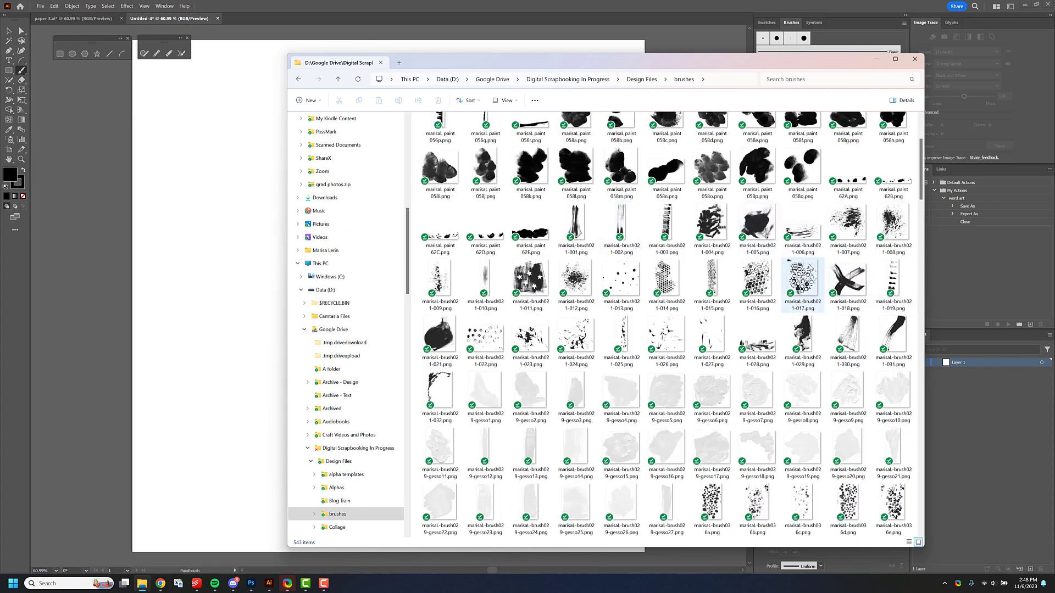
{"action": "scroll", "coordinate": [808, 267], "scroll_direction": "down", "scroll_amount": 7}
{"action": "scroll", "coordinate": [808, 267], "scroll_direction": "down", "scroll_amount": 6}
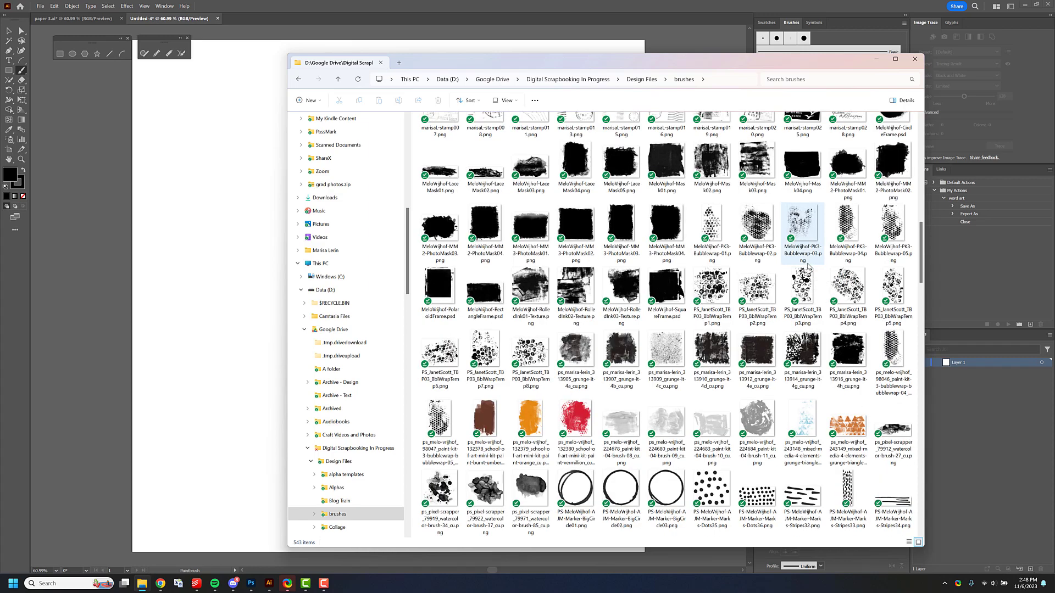
{"action": "scroll", "coordinate": [808, 268], "scroll_direction": "down", "scroll_amount": 7}
{"action": "scroll", "coordinate": [808, 267], "scroll_direction": "down", "scroll_amount": 6}
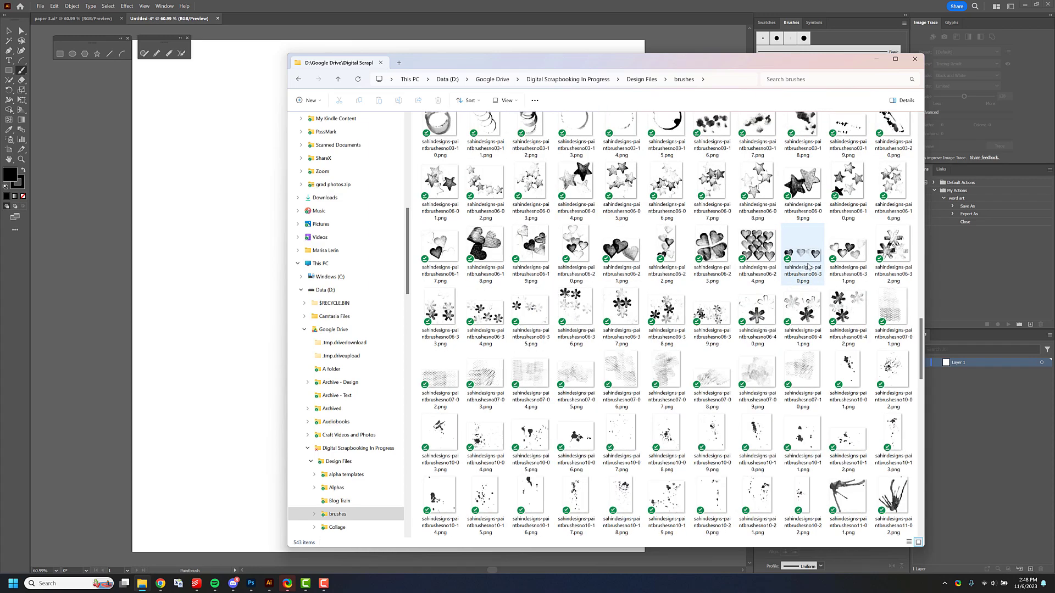
{"action": "scroll", "coordinate": [808, 267], "scroll_direction": "down", "scroll_amount": 6}
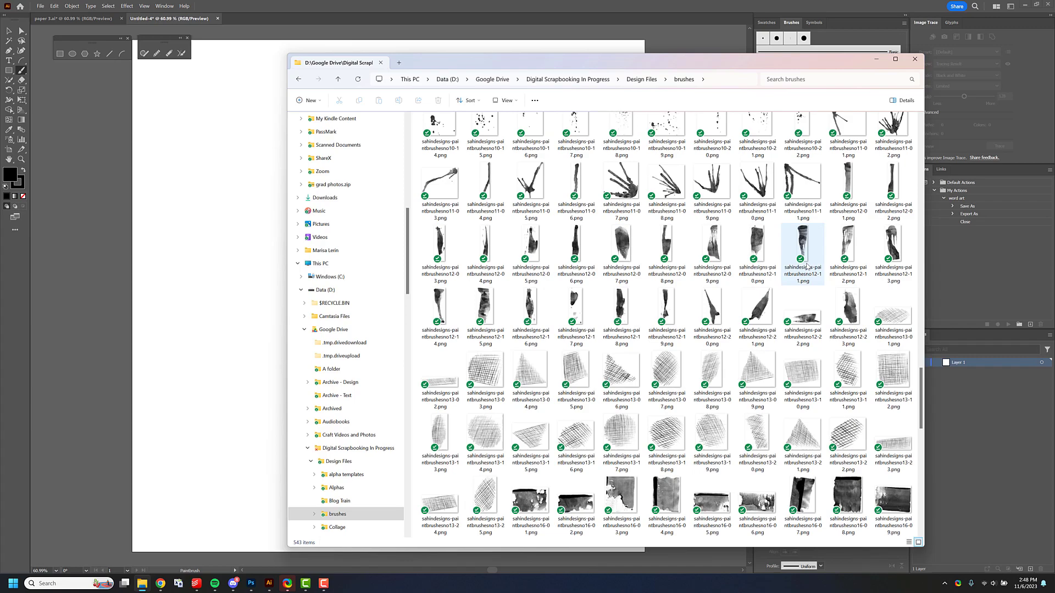
{"action": "scroll", "coordinate": [807, 267], "scroll_direction": "down", "scroll_amount": 15}
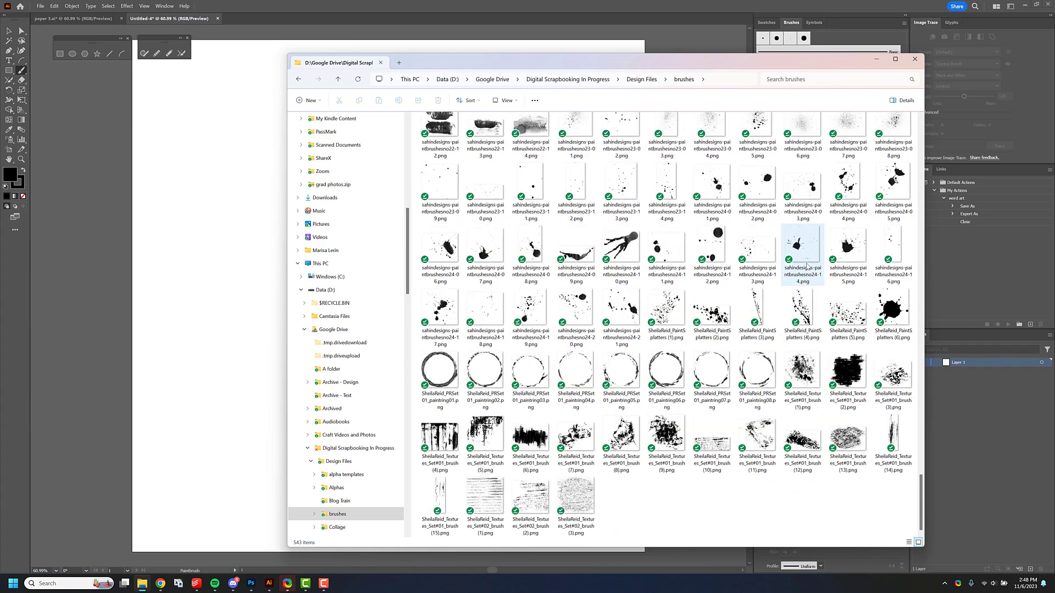
{"action": "scroll", "coordinate": [808, 267], "scroll_direction": "up", "scroll_amount": 15}
{"action": "scroll", "coordinate": [806, 267], "scroll_direction": "up", "scroll_amount": 20}
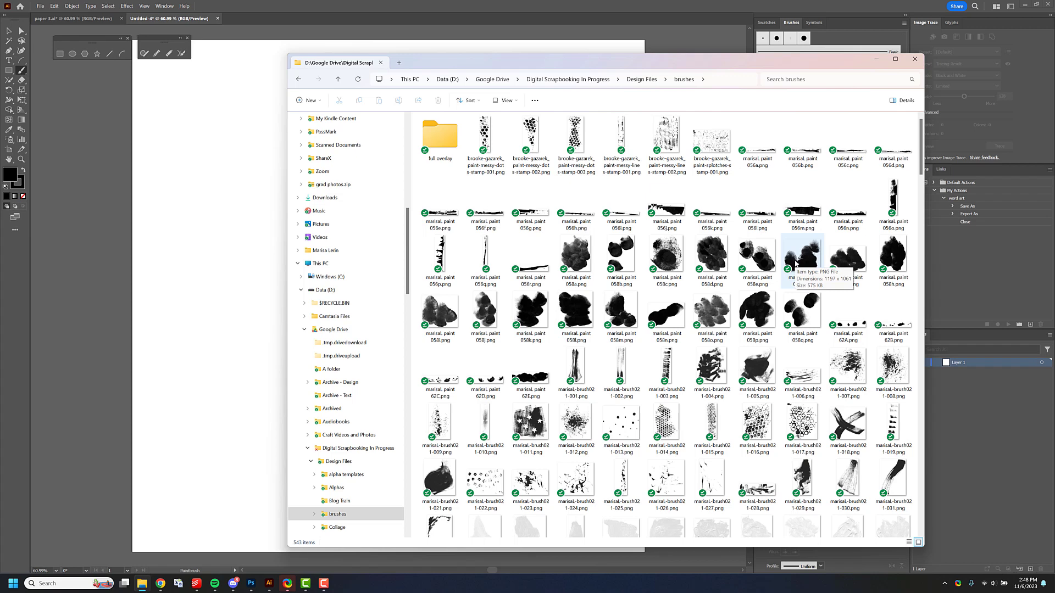
{"action": "scroll", "coordinate": [792, 269], "scroll_direction": "down", "scroll_amount": 3}
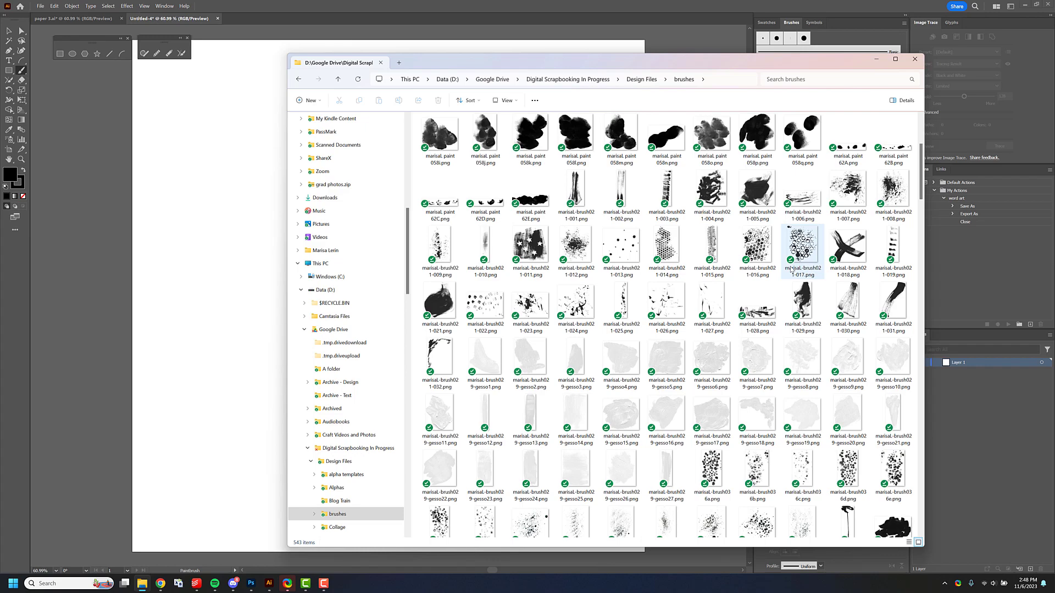
{"action": "scroll", "coordinate": [792, 268], "scroll_direction": "down", "scroll_amount": 5}
{"action": "scroll", "coordinate": [791, 268], "scroll_direction": "down", "scroll_amount": 5}
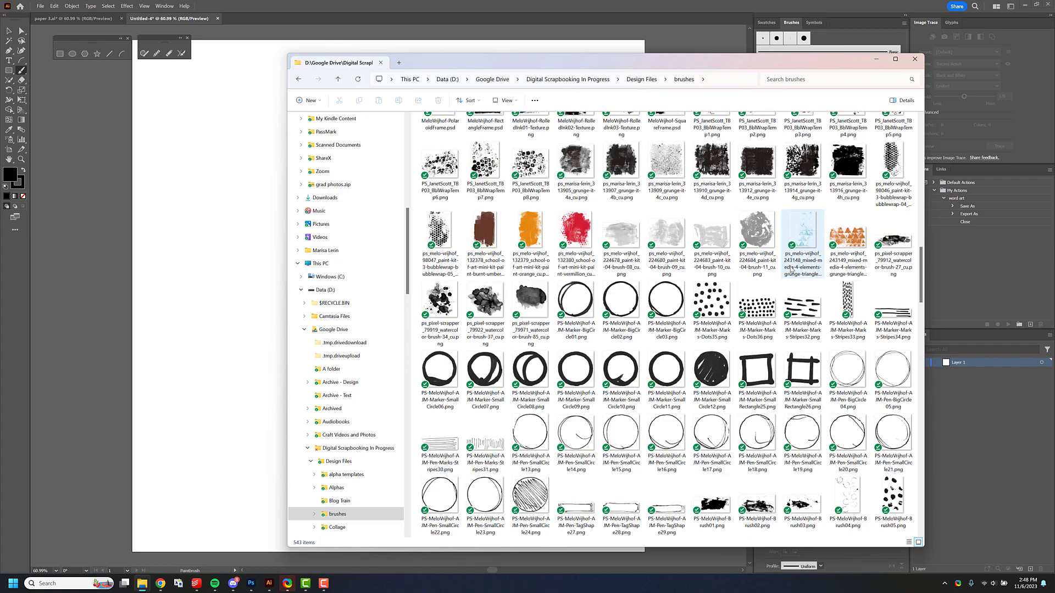
{"action": "scroll", "coordinate": [791, 269], "scroll_direction": "down", "scroll_amount": 10}
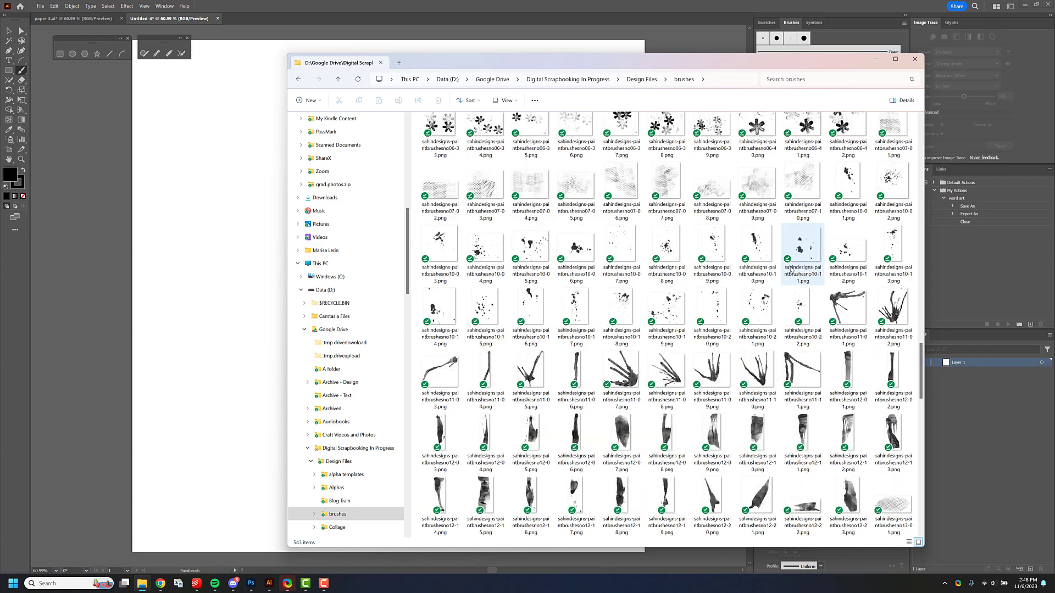
{"action": "scroll", "coordinate": [792, 269], "scroll_direction": "down", "scroll_amount": 8}
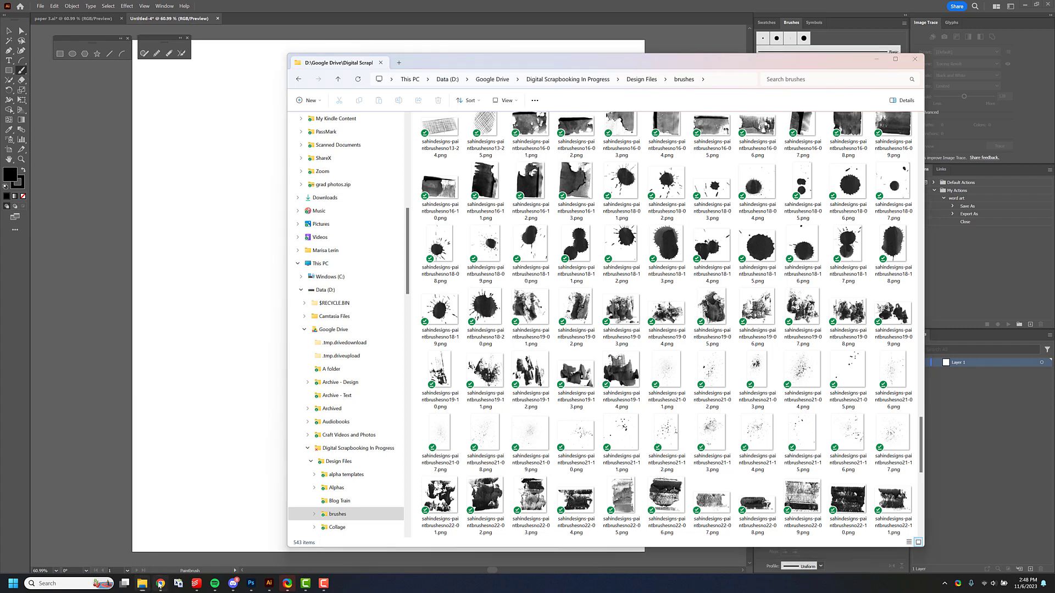
Search the site for 'paint', filter to kits, and open Winter Arabesque Papers Kit #2.
{"action": "left_click", "coordinate": [160, 583]}
{"action": "left_click", "coordinate": [453, 93]}
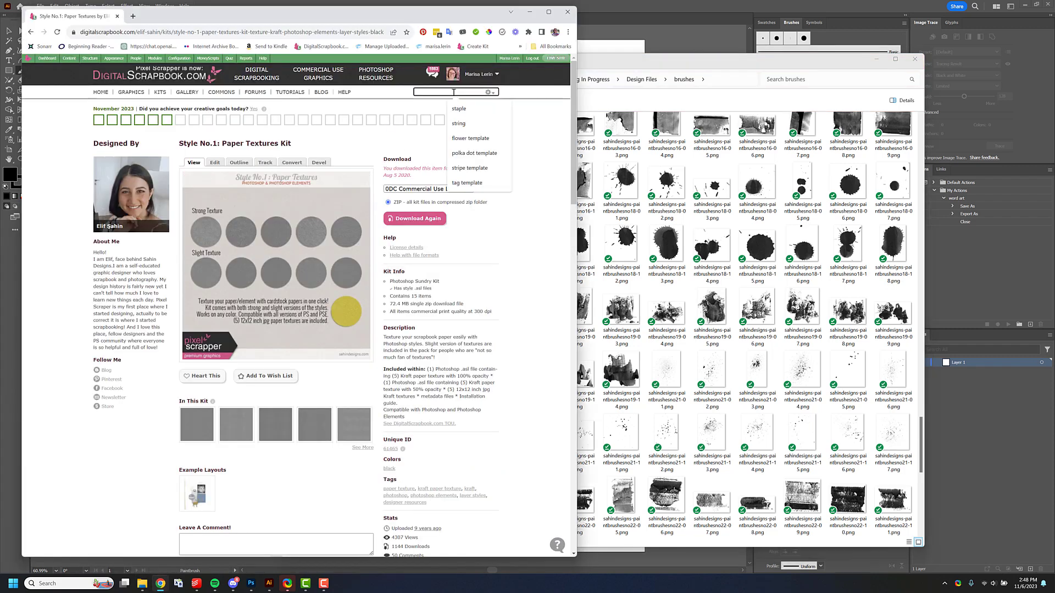
{"action": "type", "text": "paint"}
{"action": "key", "text": "Return"}
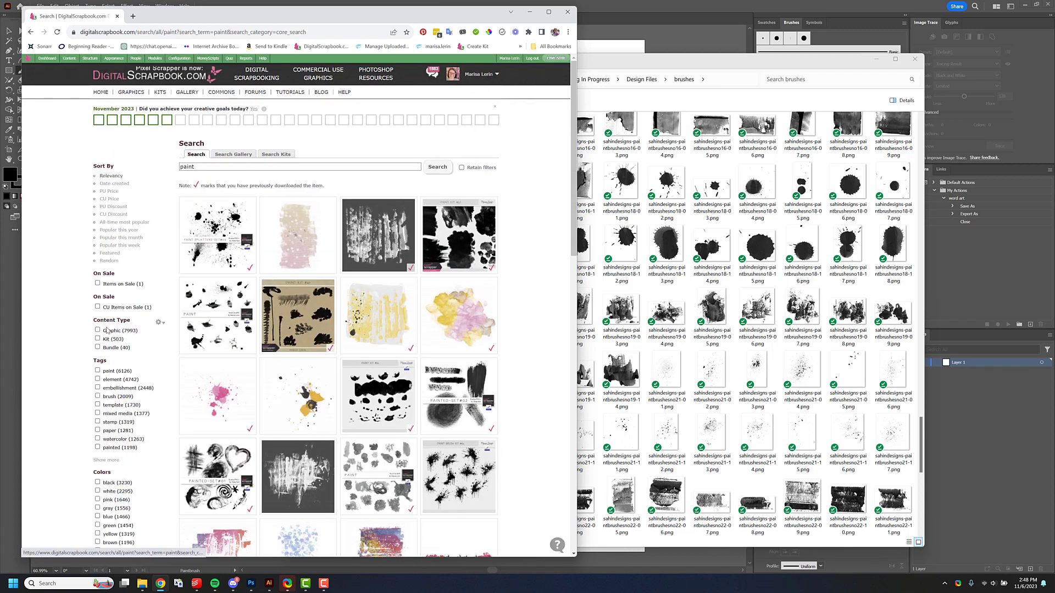
{"action": "left_click", "coordinate": [98, 339]}
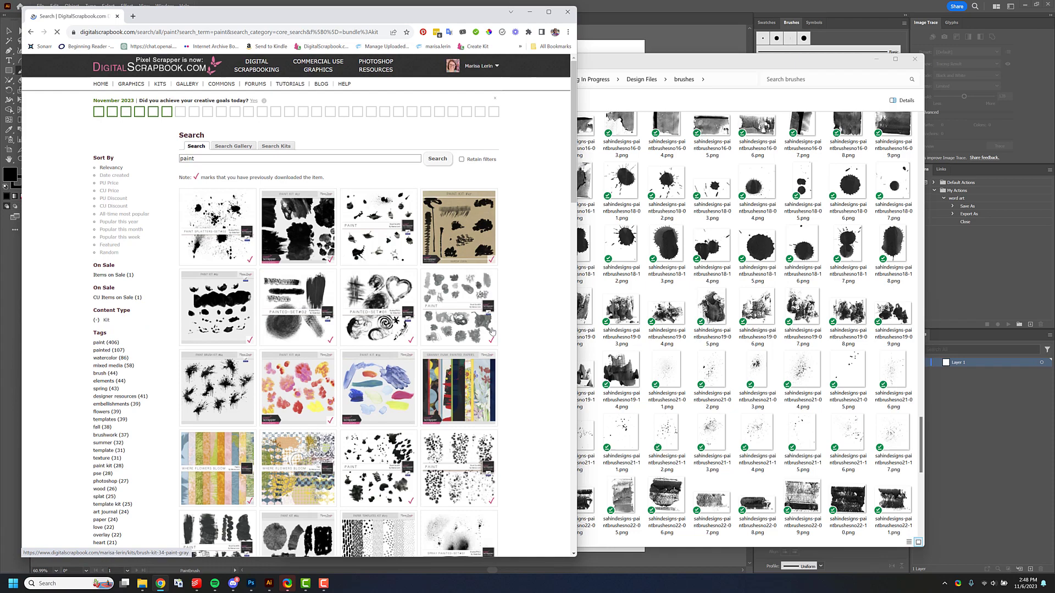
{"action": "left_click", "coordinate": [457, 374]}
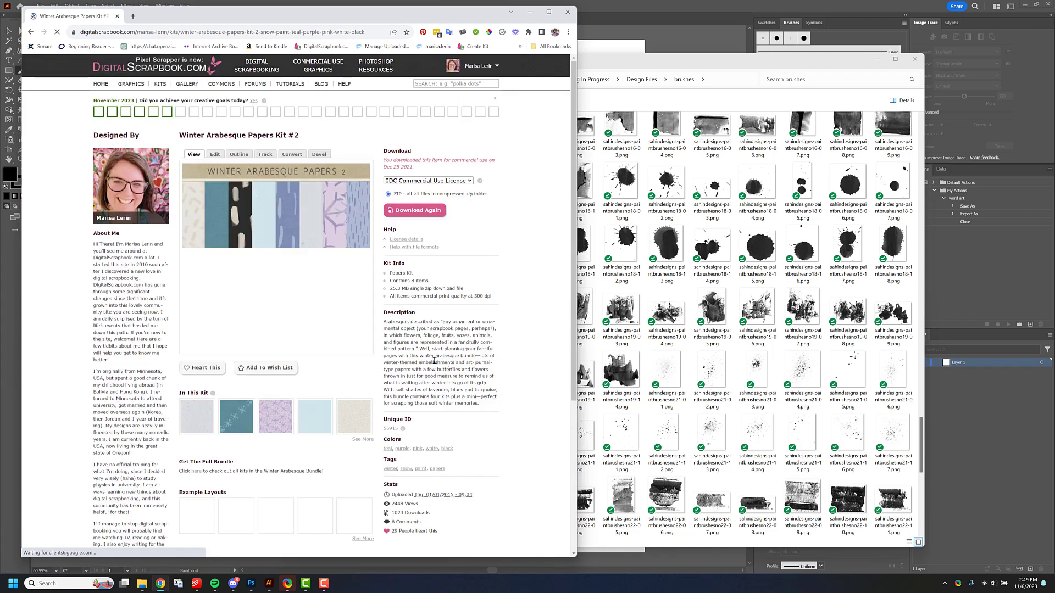
Download Paper 816 - Paint Lines Overlay again and show it in its folder.
{"action": "left_click", "coordinate": [367, 450]}
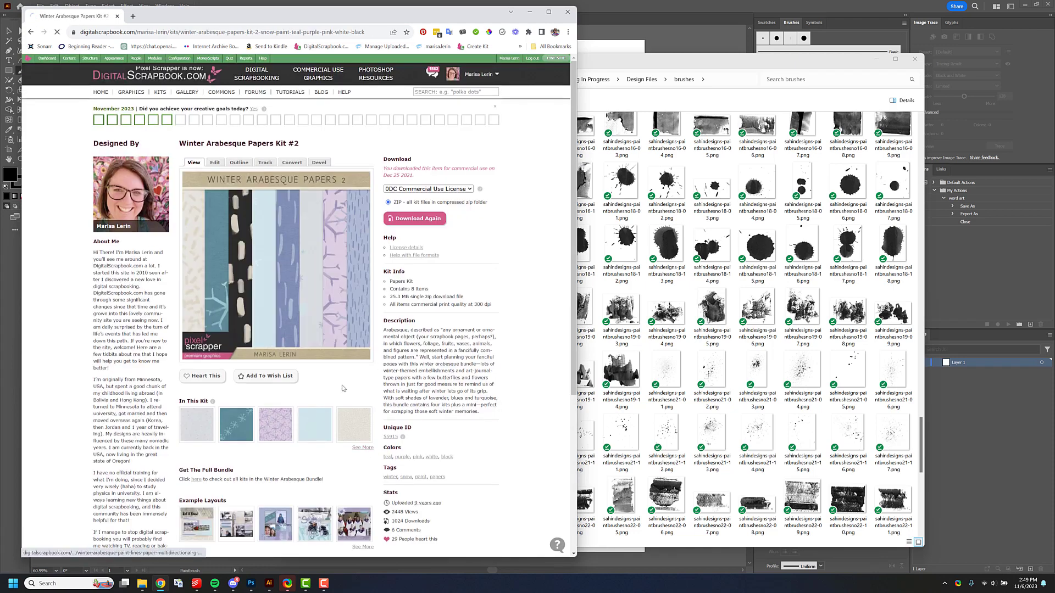
{"action": "left_click", "coordinate": [332, 344]}
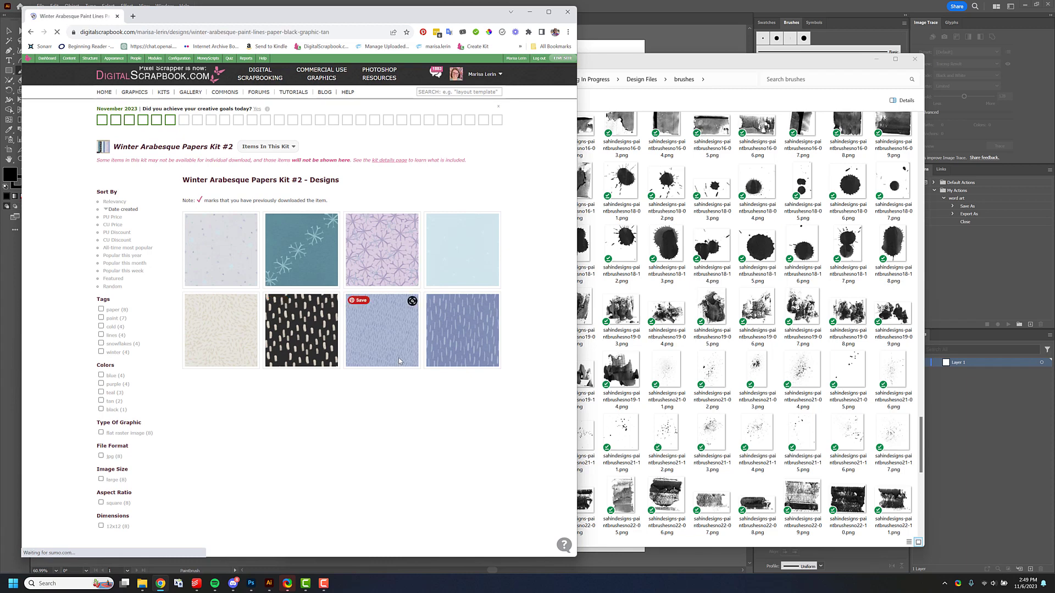
{"action": "left_click", "coordinate": [415, 495]}
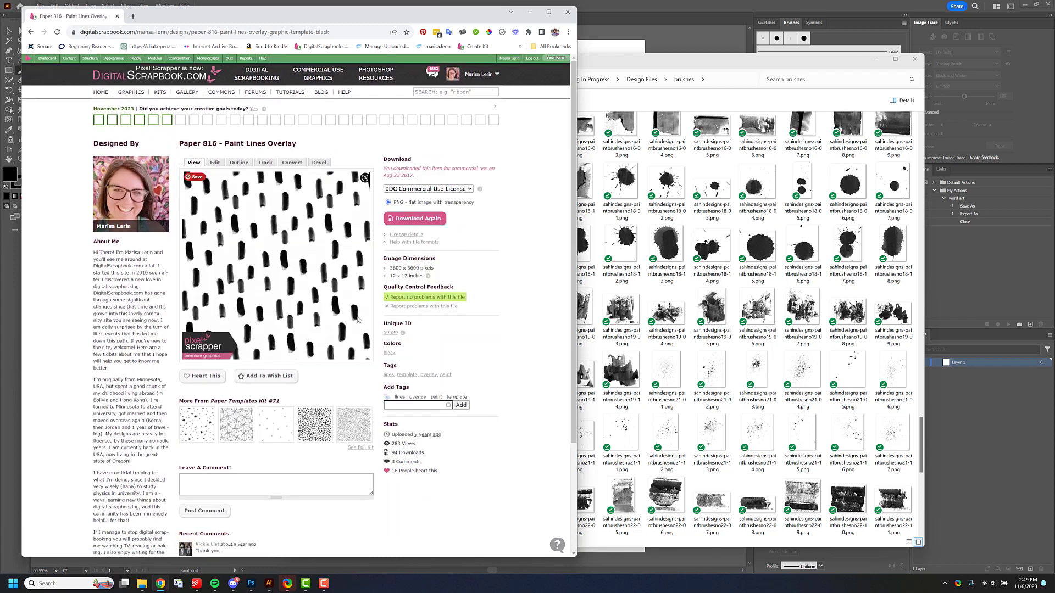
{"action": "left_click", "coordinate": [410, 220]}
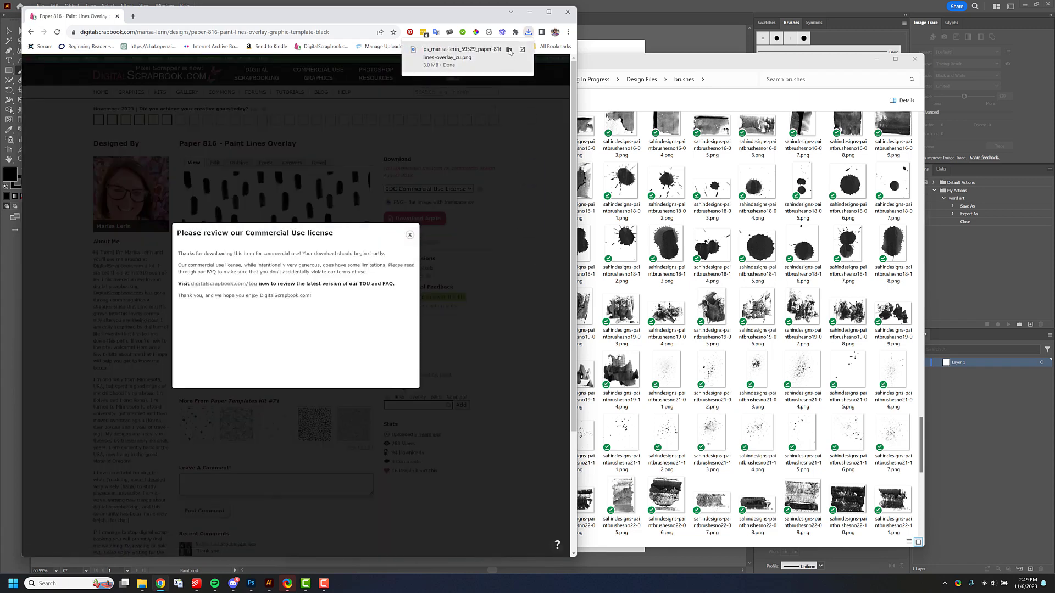
{"action": "left_click", "coordinate": [528, 32]}
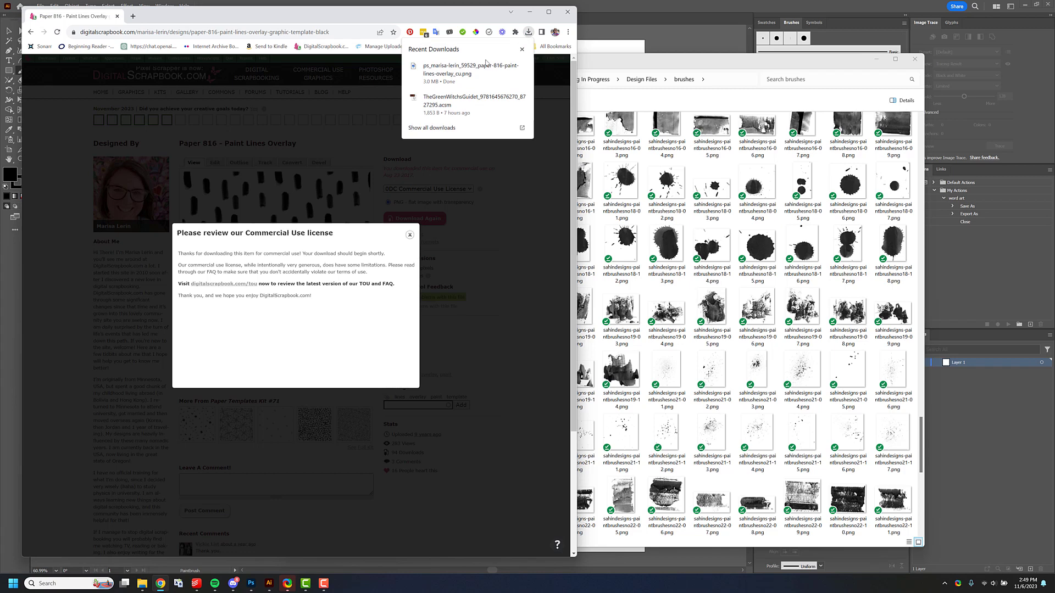
{"action": "left_click", "coordinate": [506, 67]}
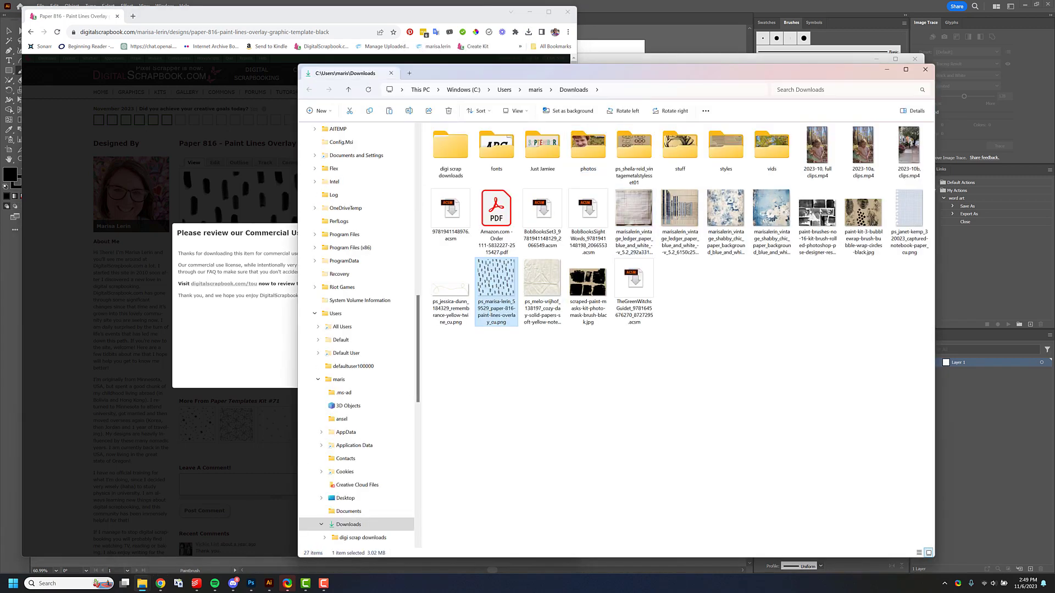
Go to Design Working > 2023-11, DM > papers and paste the downloaded overlay there.
{"action": "mouse_move", "coordinate": [144, 589]}
{"action": "left_click", "coordinate": [115, 536]}
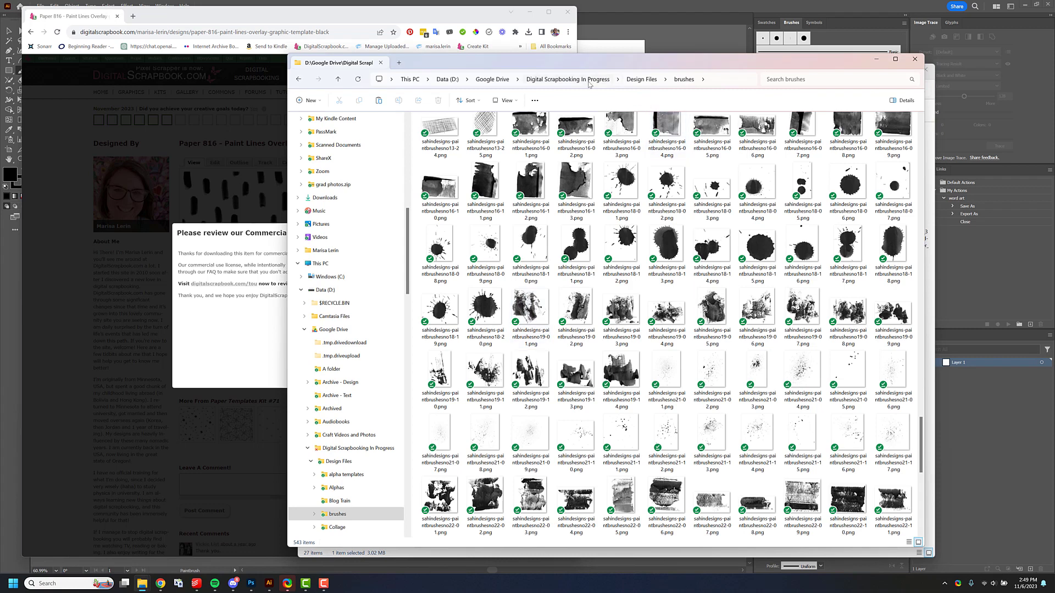
{"action": "left_click", "coordinate": [567, 79]}
{"action": "double_click", "coordinate": [491, 140]}
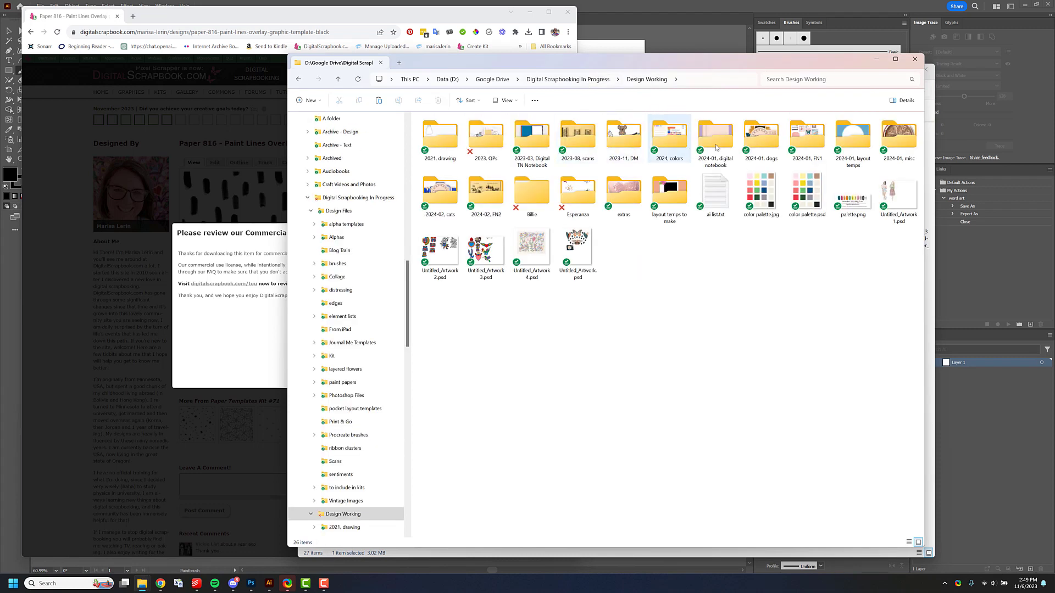
{"action": "left_click", "coordinate": [625, 142]}
{"action": "double_click", "coordinate": [624, 141]}
{"action": "double_click", "coordinate": [486, 137]}
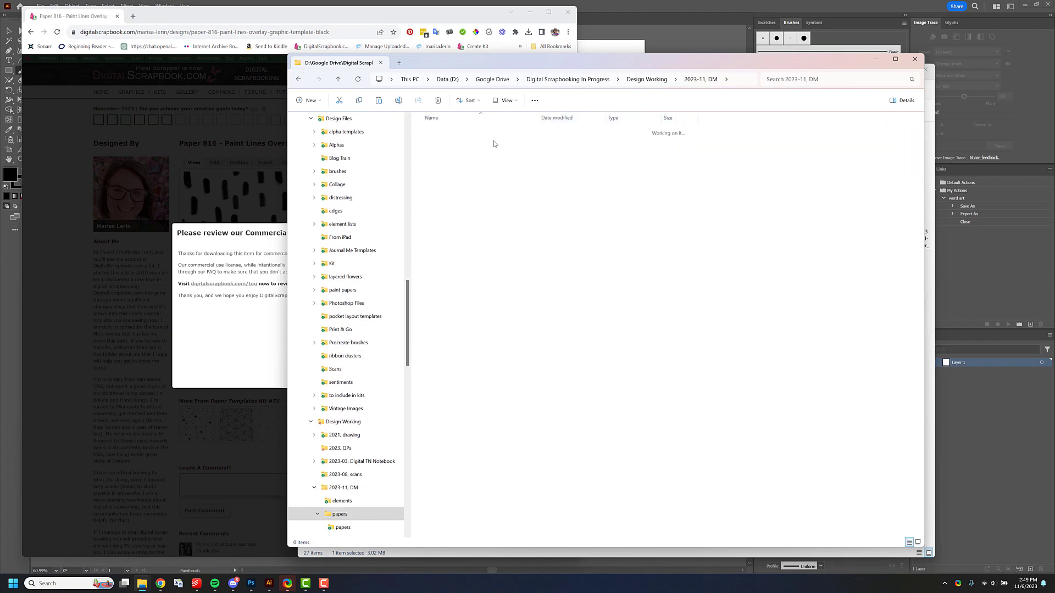
{"action": "key", "text": "ctrl+v"}
Bring the overlay into Photoshop and cut one central paint stroke onto its own layer.
{"action": "mouse_move", "coordinate": [474, 193]}
{"action": "left_mouse_down"}
{"action": "mouse_move", "coordinate": [252, 583]}
{"action": "mouse_move", "coordinate": [286, 566]}
{"action": "mouse_move", "coordinate": [651, 526]}
{"action": "left_mouse_up"}
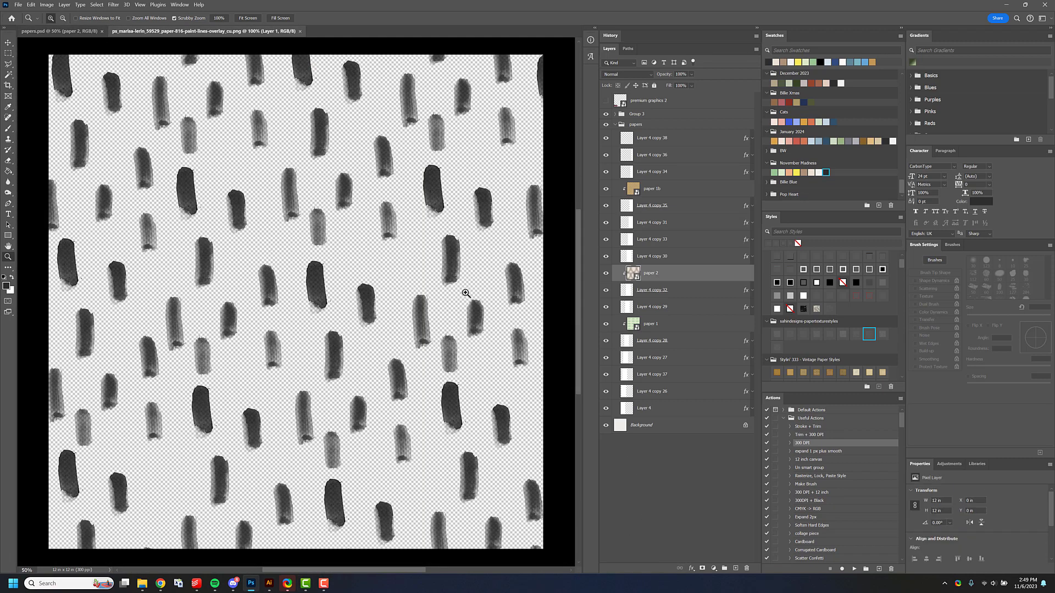
{"action": "key", "text": "m"}
{"action": "mouse_move", "coordinate": [294, 257]}
{"action": "left_mouse_down"}
{"action": "mouse_move", "coordinate": [342, 288]}
{"action": "mouse_move", "coordinate": [345, 323]}
{"action": "left_mouse_up"}
{"action": "key", "text": "ctrl+x"}
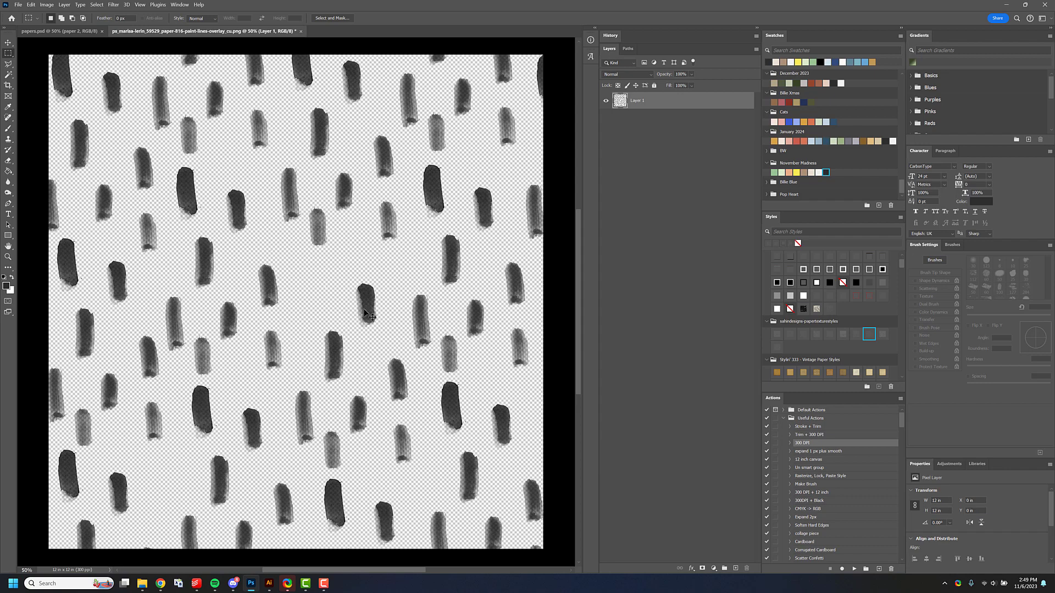
{"action": "key", "text": "ctrl+v"}
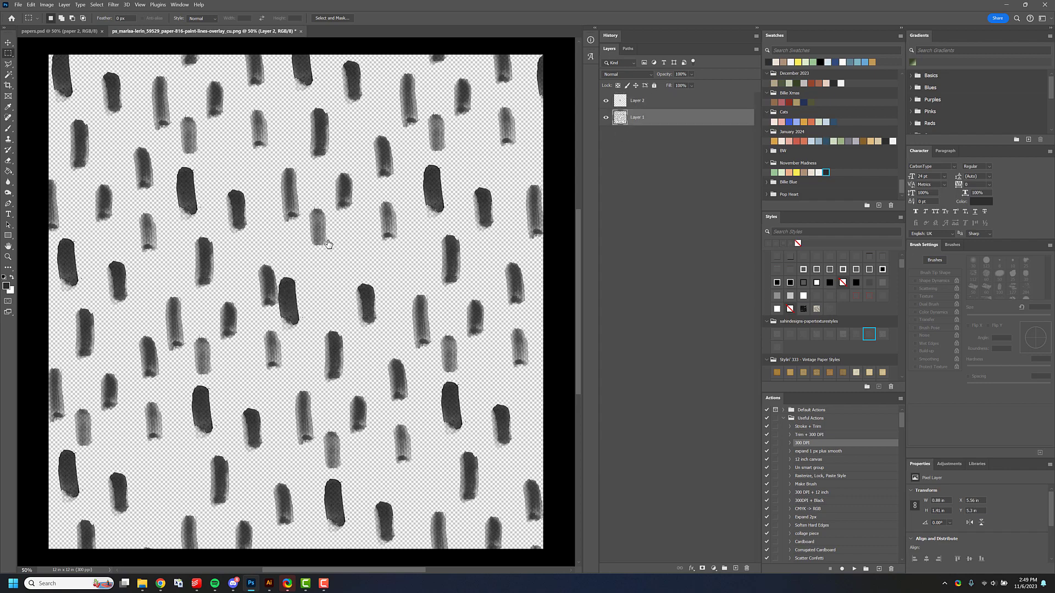
Cut a second stroke onto a new layer and rotate the pair ±45° into an X.
{"action": "left_click_drag", "start_coordinate": [252, 254], "coordinate": [302, 319]}
{"action": "key", "text": "ctrl+x"}
{"action": "key", "text": "ctrl+v"}
{"action": "key", "text": "ctrl+t"}
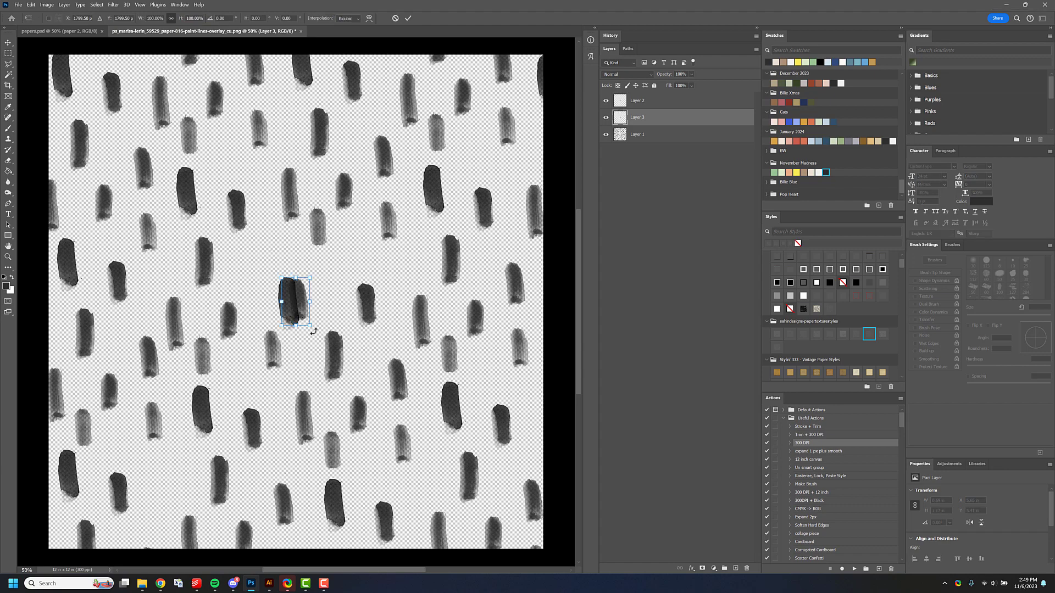
{"action": "mouse_move", "coordinate": [313, 331]}
{"action": "left_mouse_down"}
{"action": "mouse_move", "coordinate": [335, 308]}
{"action": "mouse_move", "coordinate": [278, 280]}
{"action": "mouse_move", "coordinate": [282, 290]}
{"action": "left_mouse_up"}
{"action": "key", "text": "Return"}
{"action": "key", "text": "m"}
{"action": "key", "text": "v"}
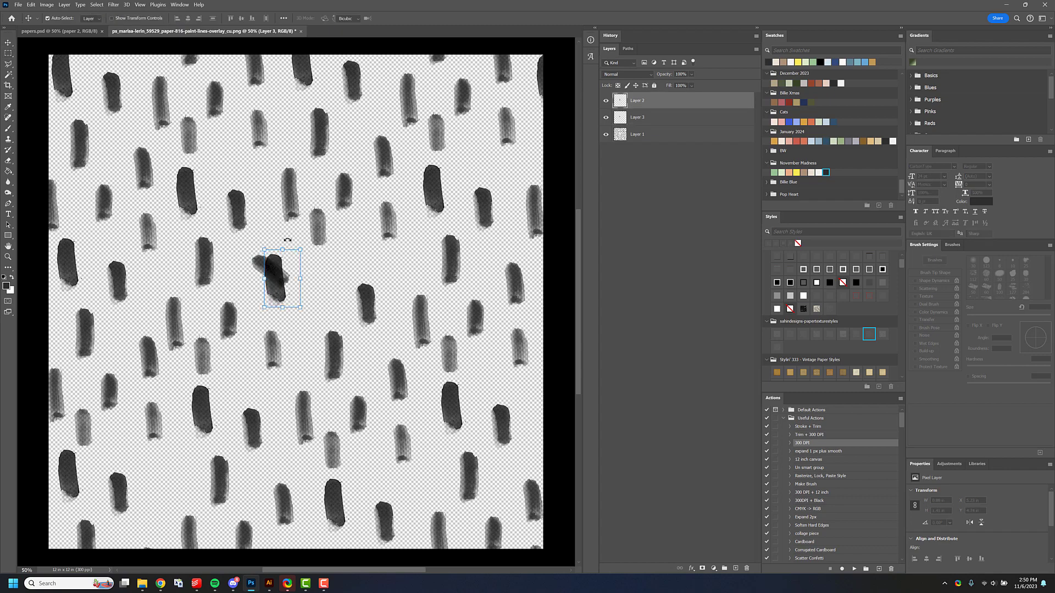
{"action": "left_click_drag", "start_coordinate": [287, 239], "coordinate": [313, 255]}
{"action": "left_click_drag", "start_coordinate": [264, 266], "coordinate": [281, 265]}
{"action": "key", "text": "Return"}
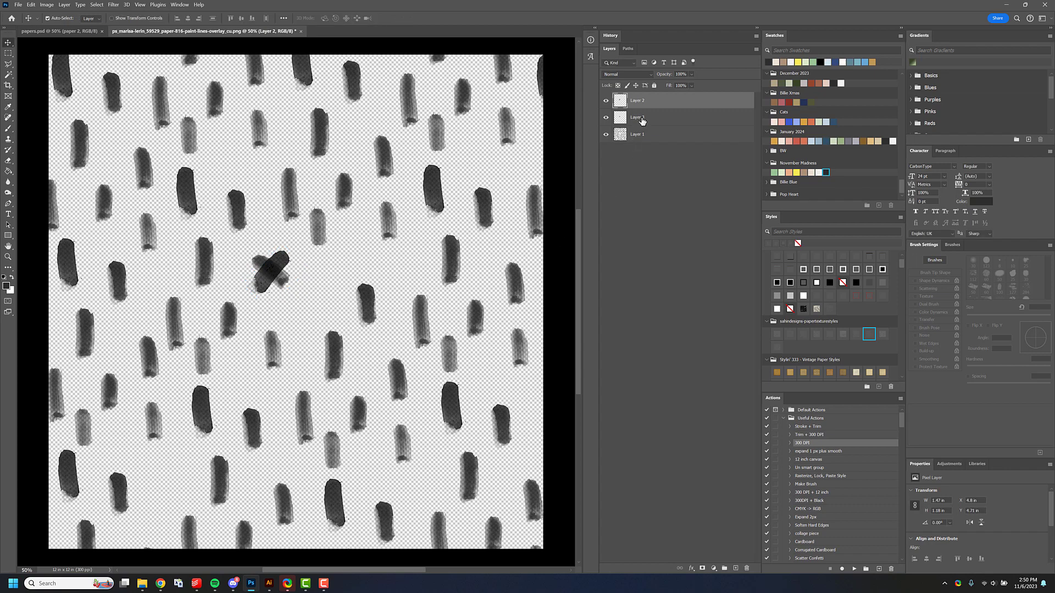
Cut three more strokes from Layer 1 onto their own layers, up to Layer 6.
{"action": "left_click", "coordinate": [641, 135]}
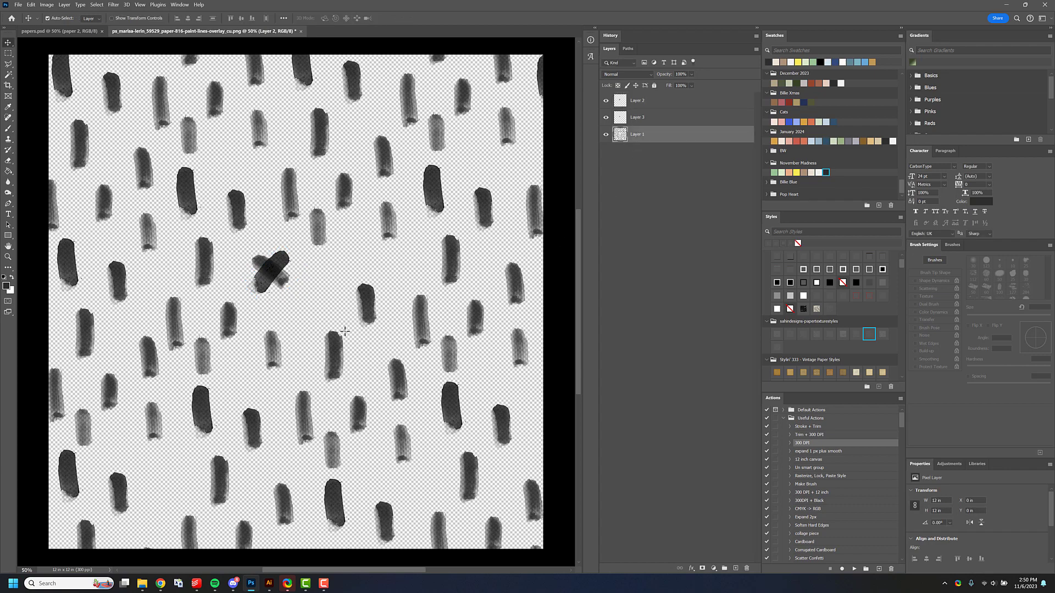
{"action": "key", "text": "m"}
{"action": "left_click_drag", "start_coordinate": [312, 318], "coordinate": [350, 385]}
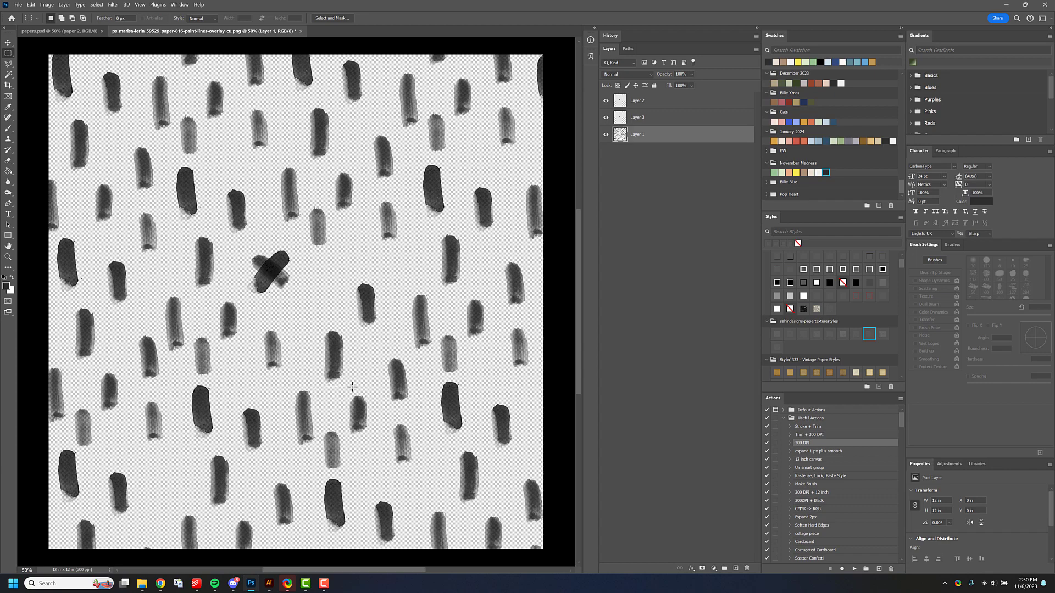
{"action": "key", "text": "ctrl+x"}
{"action": "key", "text": "ctrl+v"}
{"action": "left_click", "coordinate": [647, 150]}
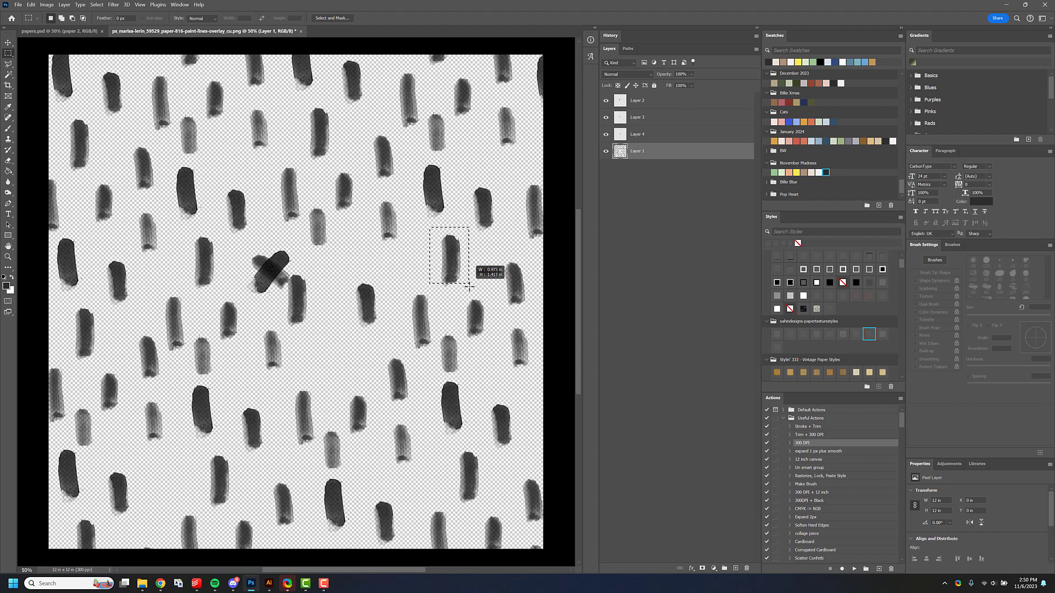
{"action": "left_click_drag", "start_coordinate": [470, 286], "coordinate": [470, 286]}
{"action": "key", "text": "ctrl+x"}
{"action": "key", "text": "ctrl+v"}
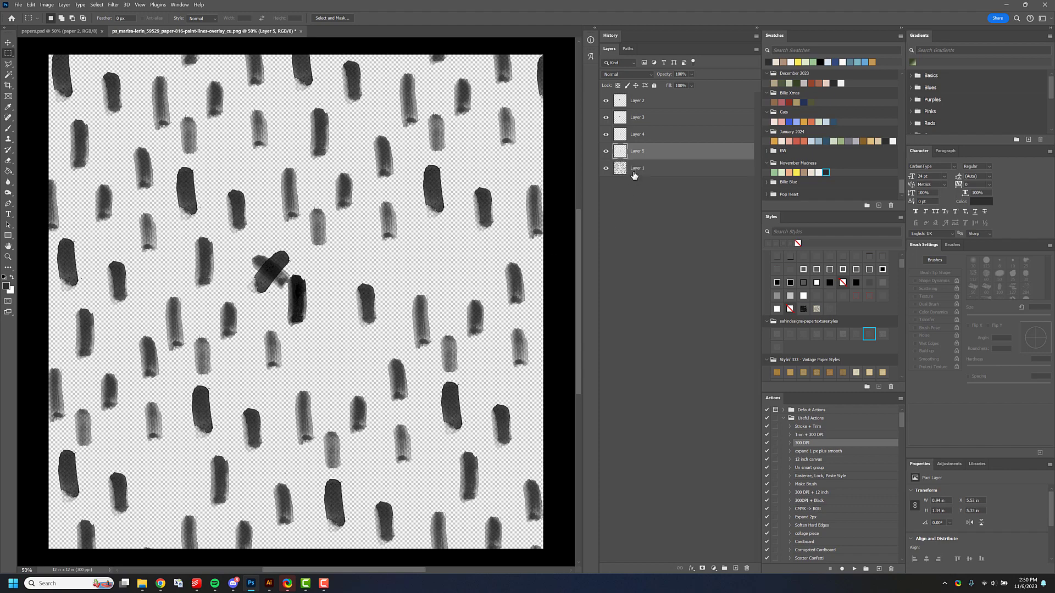
{"action": "left_click", "coordinate": [634, 174]}
{"action": "left_click_drag", "start_coordinate": [402, 284], "coordinate": [435, 352]}
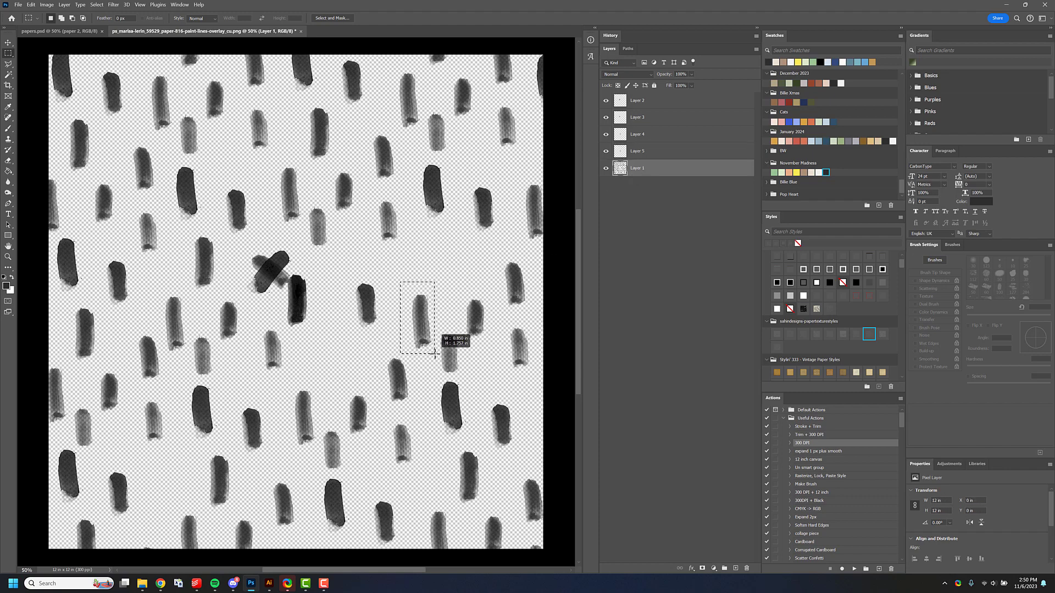
{"action": "key", "text": "ctrl+x"}
{"action": "key", "text": "ctrl+v"}
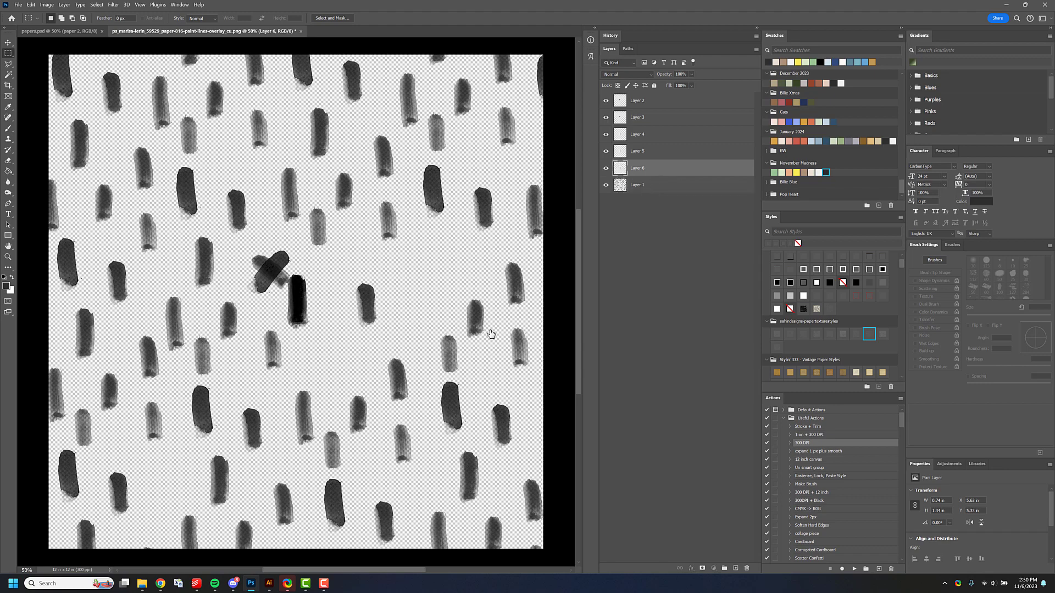
Lift three more strokes from the pattern onto new Layers 7, 8 and 9.
{"action": "key", "text": "alt+["}
{"action": "left_click_drag", "start_coordinate": [314, 473], "coordinate": [360, 536]}
{"action": "key", "text": "ctrl+x"}
{"action": "key", "text": "ctrl+v"}
{"action": "key", "text": "alt+["}
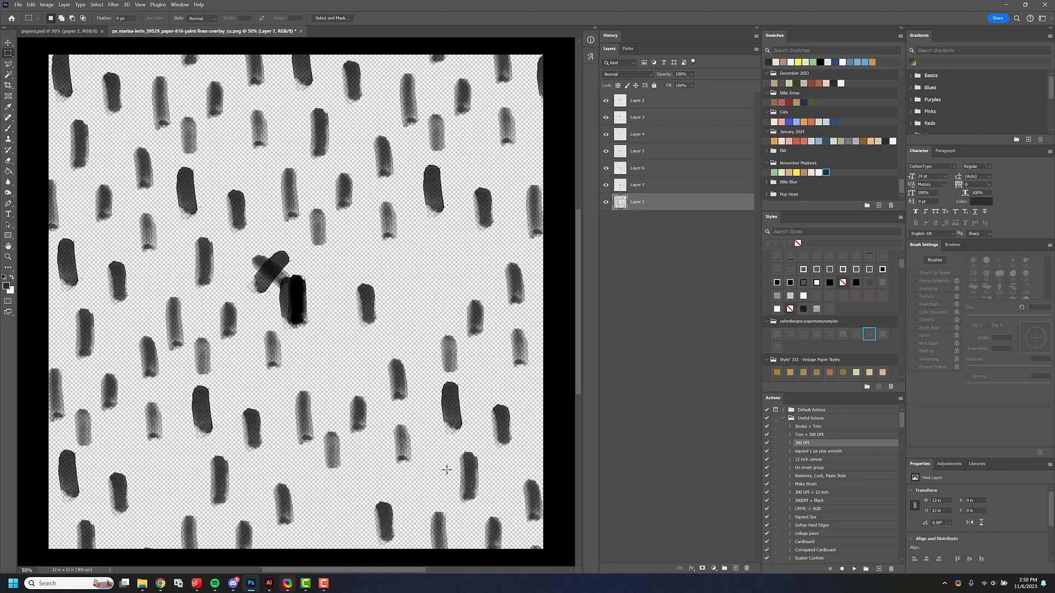
{"action": "left_click_drag", "start_coordinate": [449, 446], "coordinate": [505, 503]}
{"action": "key", "text": "ctrl+j"}
{"action": "left_click", "coordinate": [648, 222]}
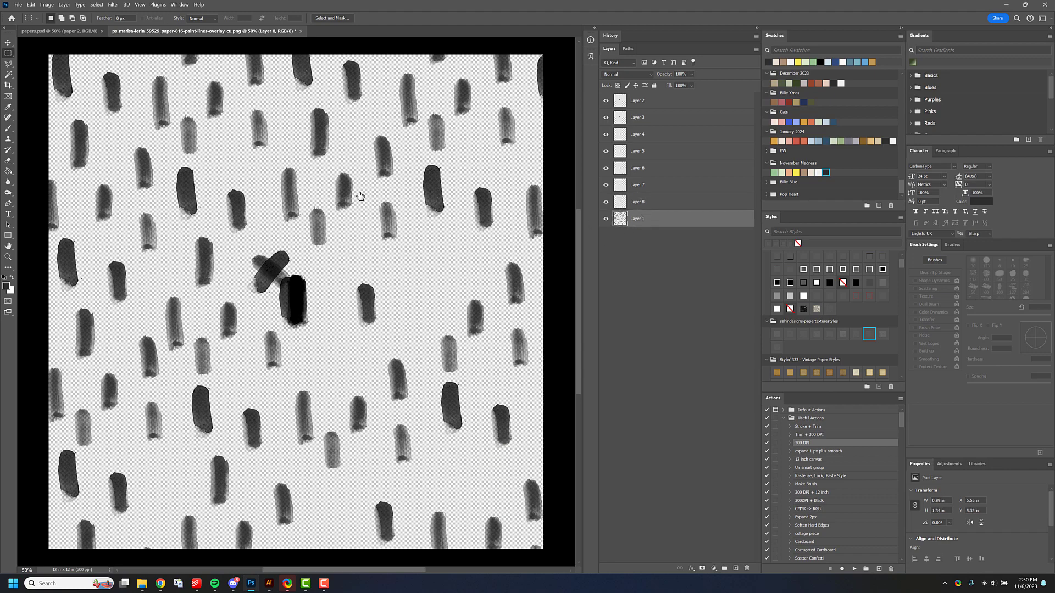
{"action": "mouse_move", "coordinate": [268, 160]}
{"action": "left_mouse_down"}
{"action": "mouse_move", "coordinate": [306, 212]}
{"action": "mouse_move", "coordinate": [305, 230]}
{"action": "left_mouse_up"}
{"action": "key", "text": "ctrl+j"}
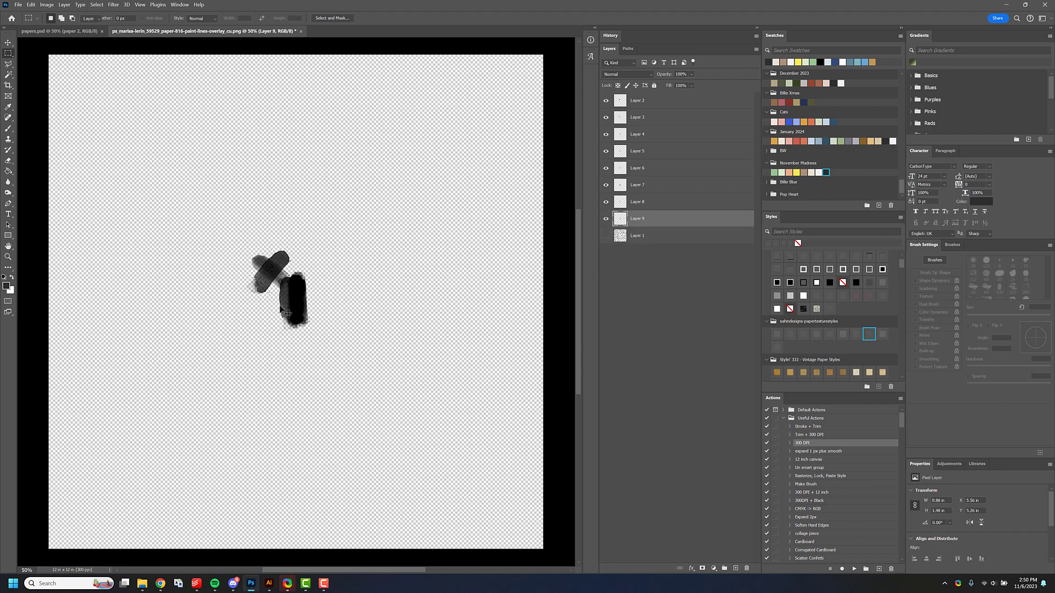
Rotate the lifted strokes 45 degrees so they run diagonally.
{"action": "key", "text": "v"}
{"action": "mouse_move", "coordinate": [312, 314]}
{"action": "left_mouse_down"}
{"action": "mouse_move", "coordinate": [341, 257]}
{"action": "mouse_move", "coordinate": [300, 279]}
{"action": "mouse_move", "coordinate": [272, 325]}
{"action": "mouse_move", "coordinate": [353, 332]}
{"action": "left_mouse_up"}
{"action": "key", "text": "ctrl+t"}
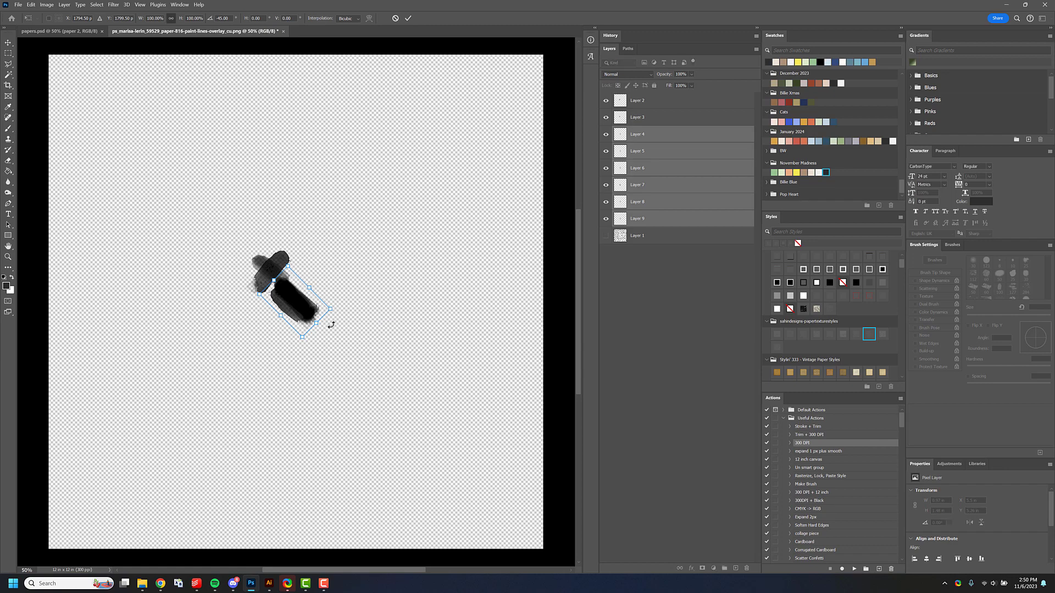
{"action": "key", "text": "Return"}
Spread the rotated strokes apart across the upper, lower and left areas of the canvas.
{"action": "mouse_move", "coordinate": [300, 306]}
{"action": "left_mouse_down"}
{"action": "mouse_move", "coordinate": [379, 259]}
{"action": "mouse_move", "coordinate": [264, 190]}
{"action": "left_mouse_up"}
{"action": "left_click", "coordinate": [412, 188]}
{"action": "left_click_drag", "start_coordinate": [382, 253], "coordinate": [378, 179]}
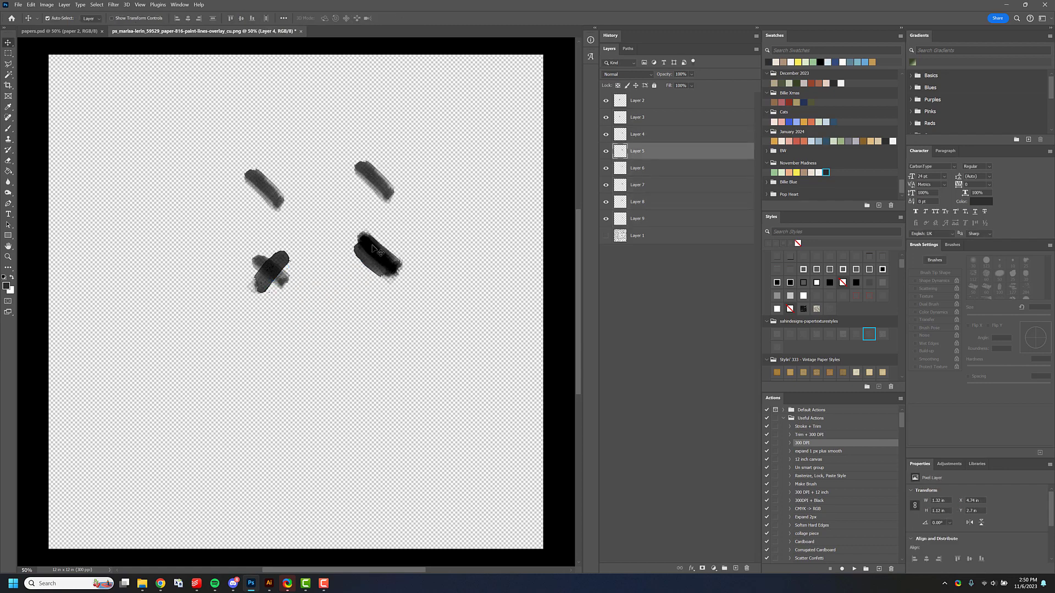
{"action": "left_click_drag", "start_coordinate": [365, 275], "coordinate": [347, 359]}
{"action": "left_click_drag", "start_coordinate": [379, 258], "coordinate": [194, 351]}
{"action": "left_click_drag", "start_coordinate": [386, 259], "coordinate": [296, 437]}
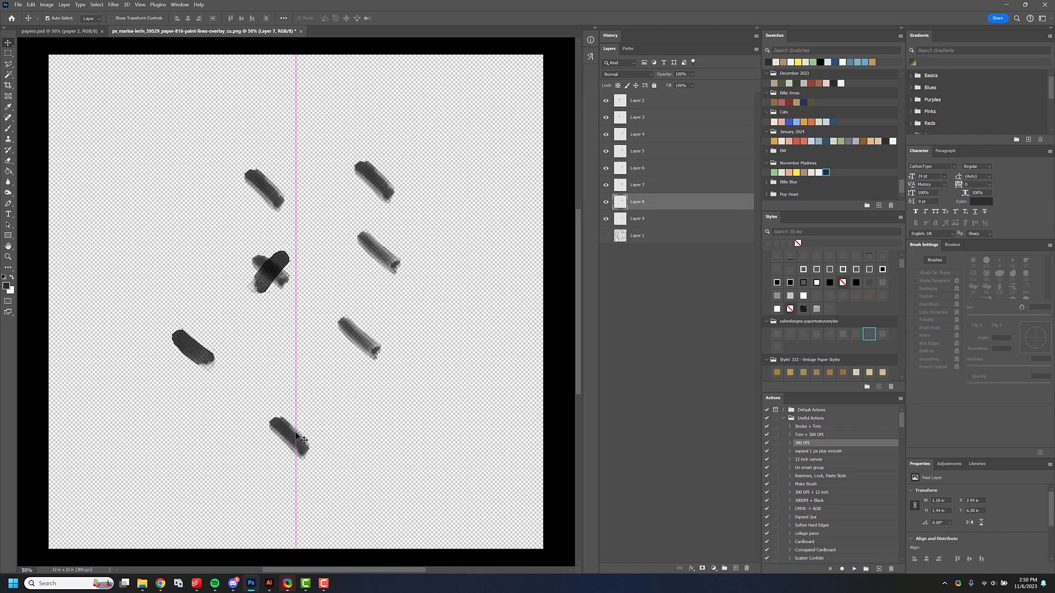
{"action": "mouse_move", "coordinate": [243, 238]}
{"action": "left_mouse_down"}
{"action": "mouse_move", "coordinate": [292, 288]}
{"action": "mouse_move", "coordinate": [193, 248]}
{"action": "left_mouse_up"}
Separate the crossed stroke, rotate it to match the diagonals, and shift all strokes left.
{"action": "key", "text": "ctrl+z"}
{"action": "key", "text": "ctrl+t"}
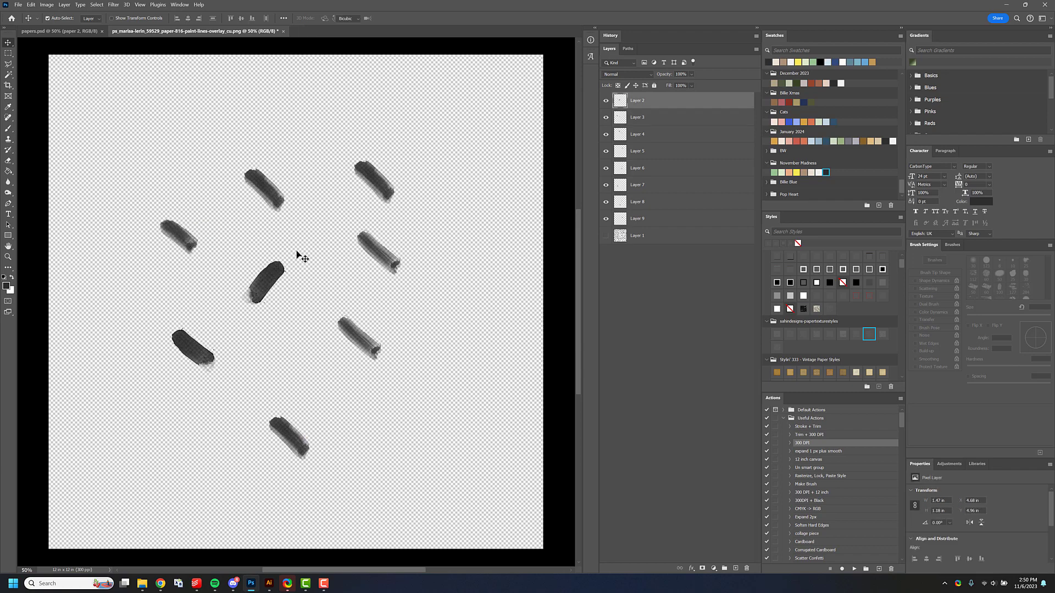
{"action": "left_click_drag", "start_coordinate": [299, 259], "coordinate": [348, 310]}
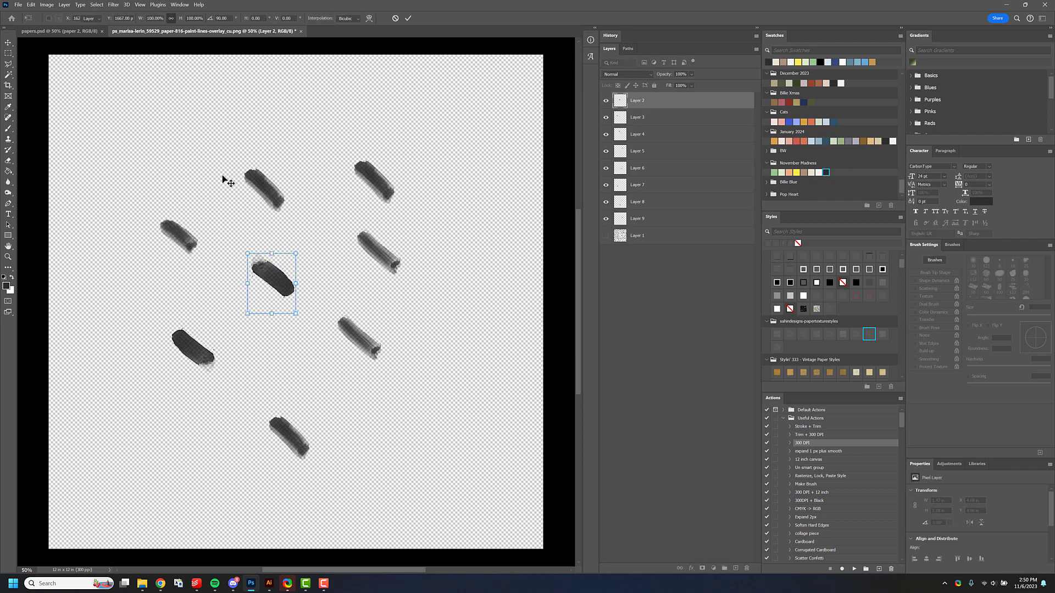
{"action": "key", "text": "Return"}
{"action": "left_click_drag", "start_coordinate": [343, 441], "coordinate": [365, 428]}
{"action": "mouse_move", "coordinate": [372, 340]}
{"action": "left_mouse_down"}
{"action": "mouse_move", "coordinate": [301, 329]}
{"action": "mouse_move", "coordinate": [304, 341]}
{"action": "left_mouse_up"}
Duplicate all stroke layers, rotate the copies exactly 90 degrees and shift them right and down.
{"action": "key", "text": "ctrl+j"}
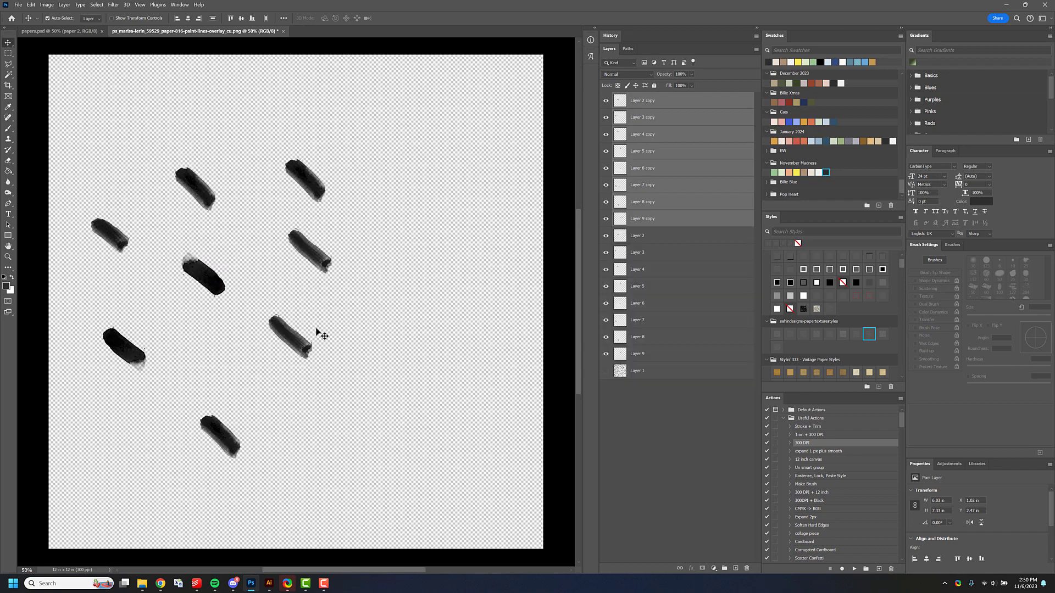
{"action": "key", "text": "ctrl+t"}
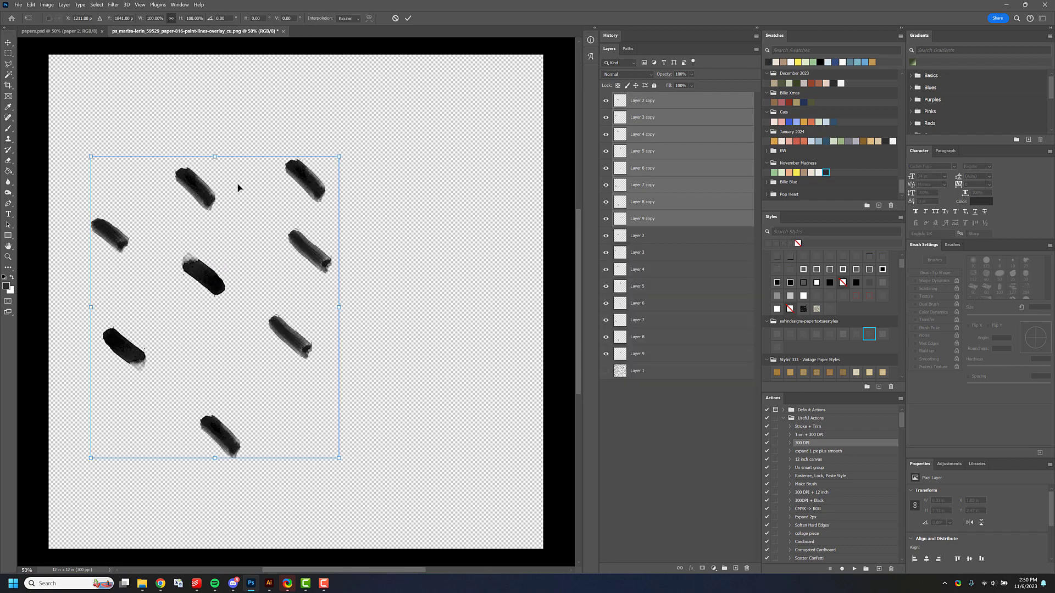
{"action": "mouse_move", "coordinate": [83, 148]}
{"action": "left_mouse_down"}
{"action": "mouse_move", "coordinate": [229, 104]}
{"action": "mouse_move", "coordinate": [357, 430]}
{"action": "mouse_move", "coordinate": [322, 431]}
{"action": "mouse_move", "coordinate": [378, 203]}
{"action": "mouse_move", "coordinate": [354, 158]}
{"action": "left_mouse_up"}
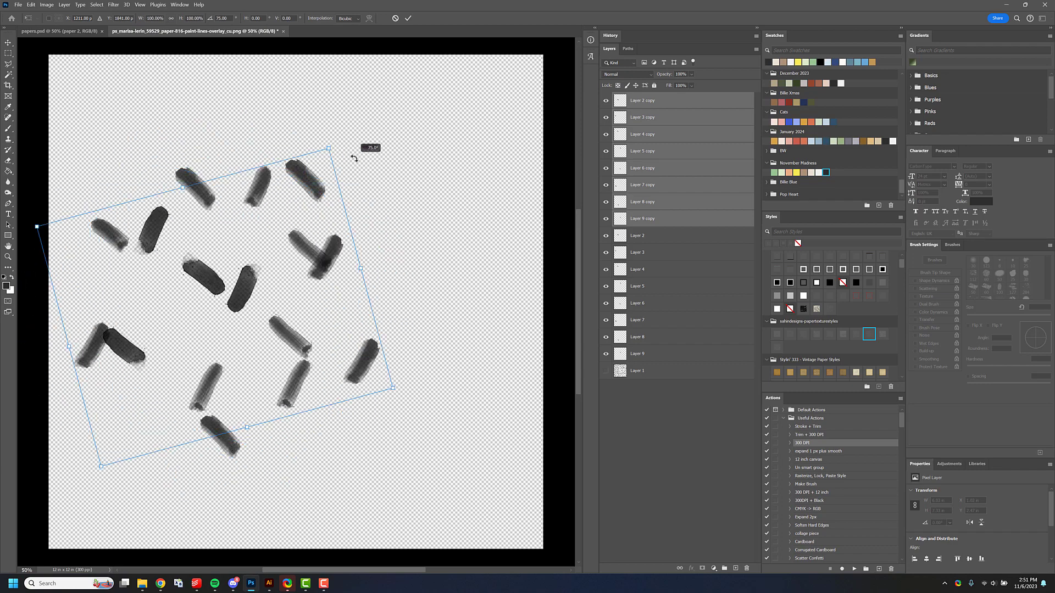
{"action": "left_click_drag", "start_coordinate": [285, 129], "coordinate": [344, 147]}
{"action": "left_click_drag", "start_coordinate": [301, 189], "coordinate": [406, 243]}
{"action": "key", "text": "Return"}
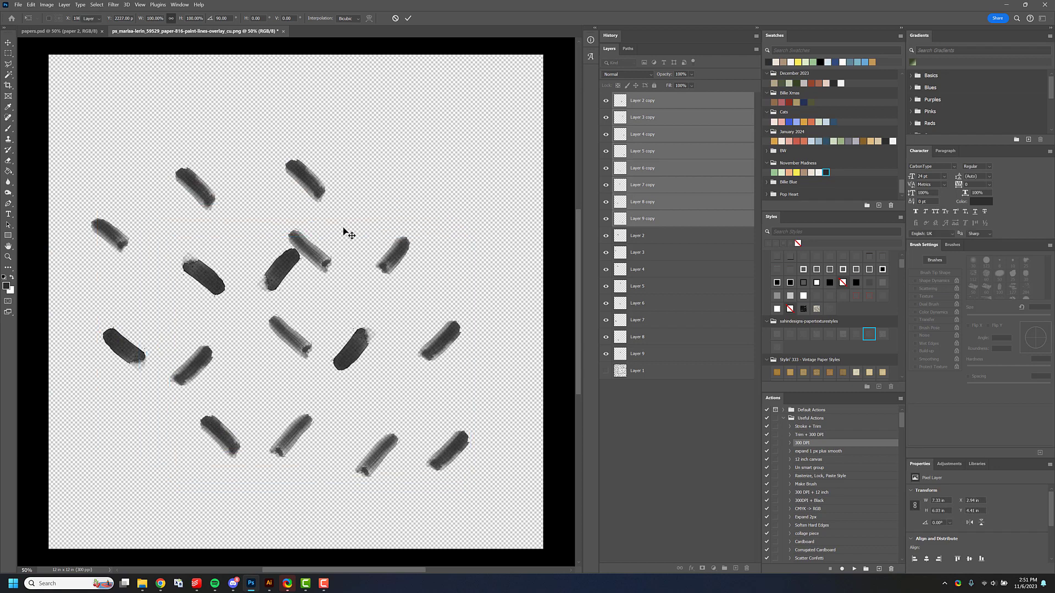
Drag each copied stroke across an original to form eight X marks around the canvas.
{"action": "left_click_drag", "start_coordinate": [286, 266], "coordinate": [113, 233]}
{"action": "left_click_drag", "start_coordinate": [205, 365], "coordinate": [130, 347]}
{"action": "left_click_drag", "start_coordinate": [297, 437], "coordinate": [248, 421]}
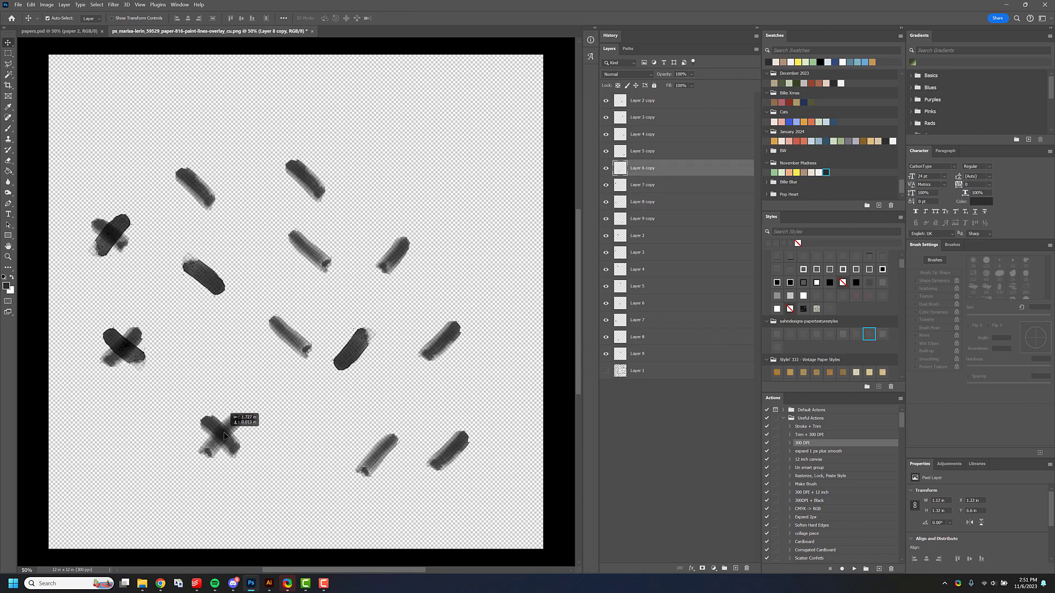
{"action": "left_click_drag", "start_coordinate": [354, 351], "coordinate": [294, 334]}
{"action": "left_click", "coordinate": [295, 332]}
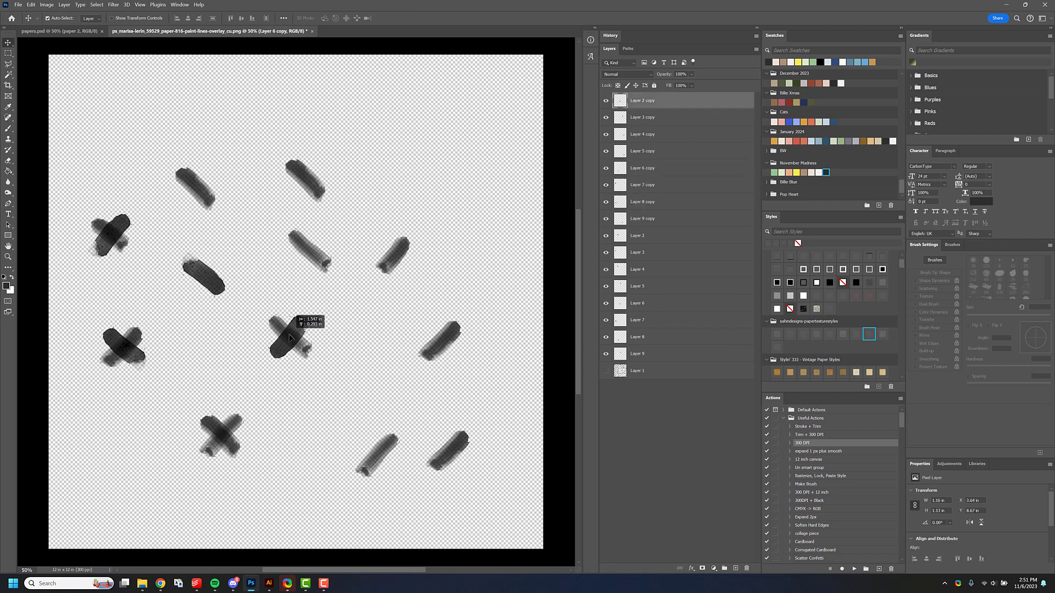
{"action": "left_click_drag", "start_coordinate": [338, 256], "coordinate": [324, 238]}
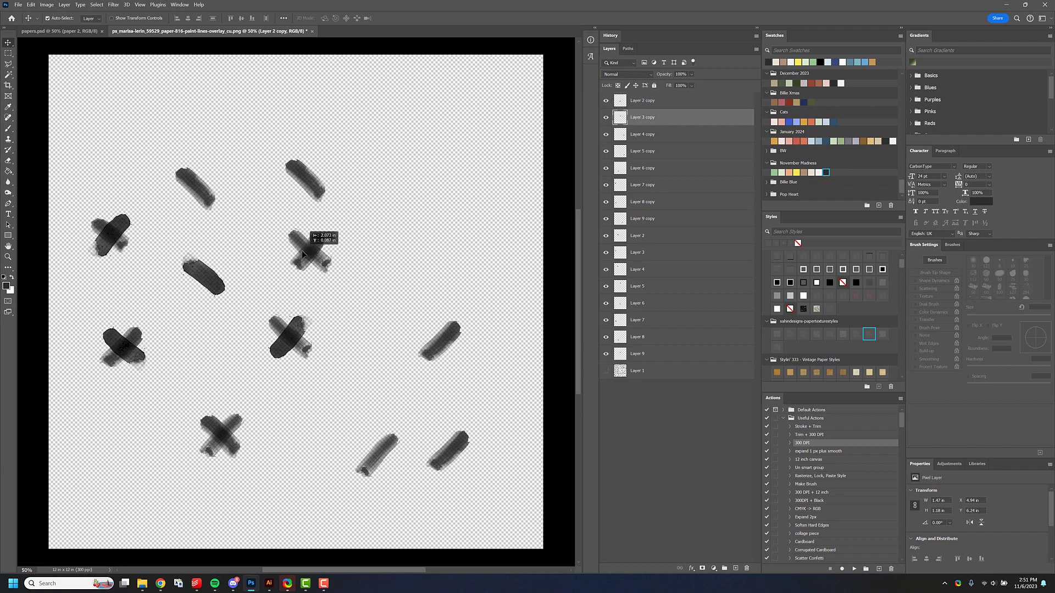
{"action": "left_click_drag", "start_coordinate": [452, 325], "coordinate": [319, 162]}
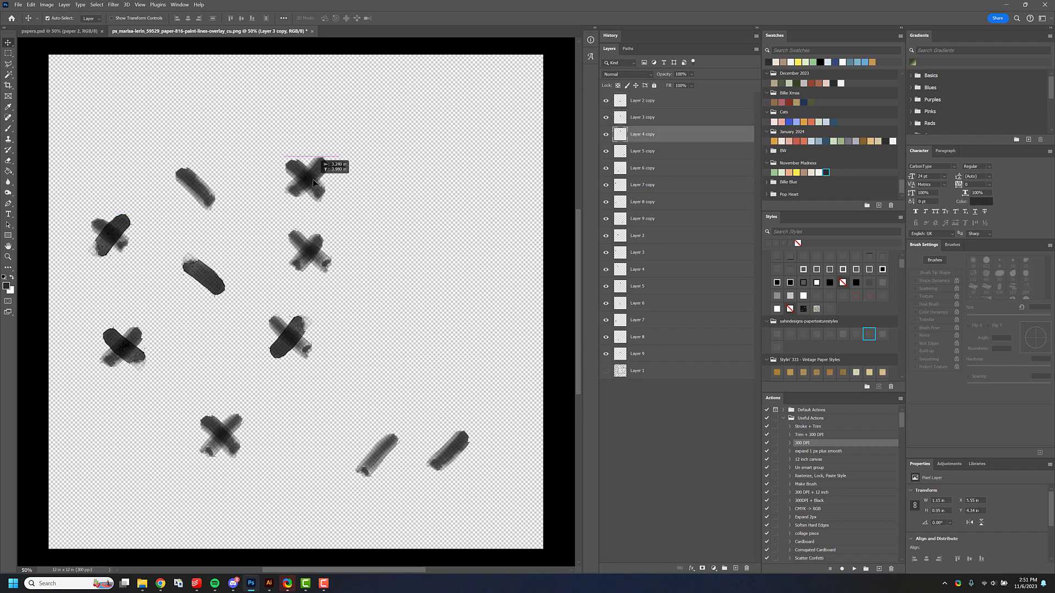
{"action": "mouse_move", "coordinate": [383, 464]}
{"action": "left_mouse_down"}
{"action": "mouse_move", "coordinate": [207, 213]}
{"action": "mouse_move", "coordinate": [203, 171]}
{"action": "left_mouse_up"}
{"action": "mouse_move", "coordinate": [456, 459]}
{"action": "left_mouse_down"}
{"action": "mouse_move", "coordinate": [207, 275]}
{"action": "mouse_move", "coordinate": [221, 266]}
{"action": "mouse_move", "coordinate": [210, 281]}
{"action": "left_mouse_up"}
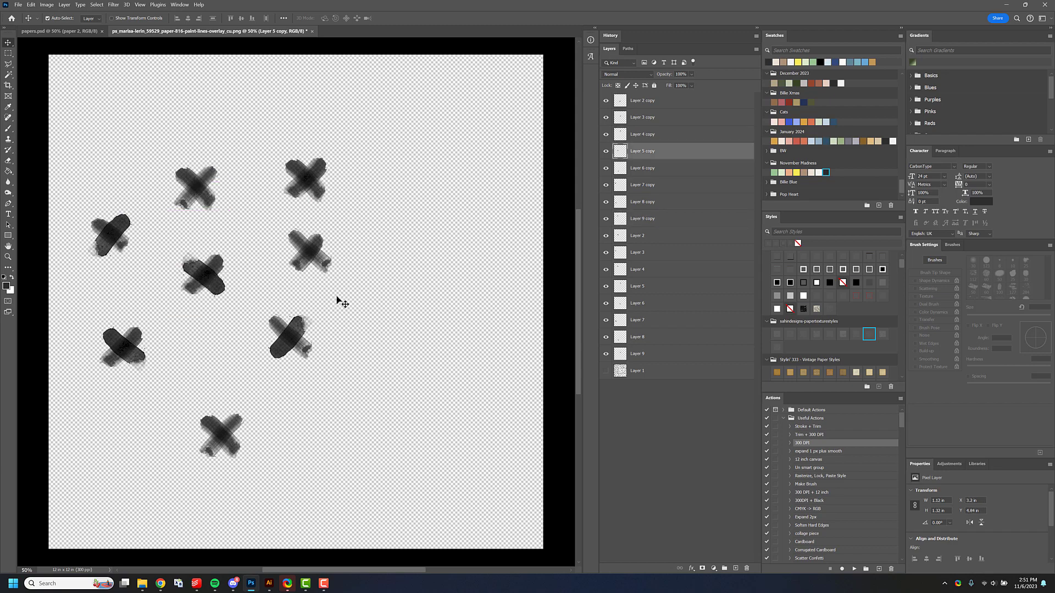
Save the document as x.psd and merge all visible layers into one.
{"action": "key", "text": "ctrl+shift+s"}
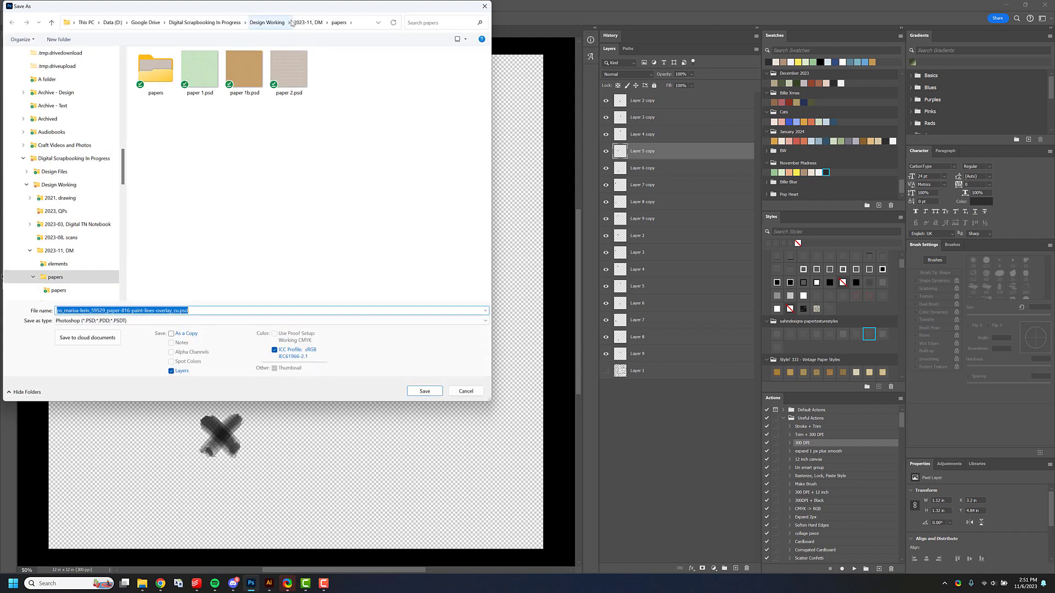
{"action": "type", "text": "x"}
{"action": "key", "text": "Return"}
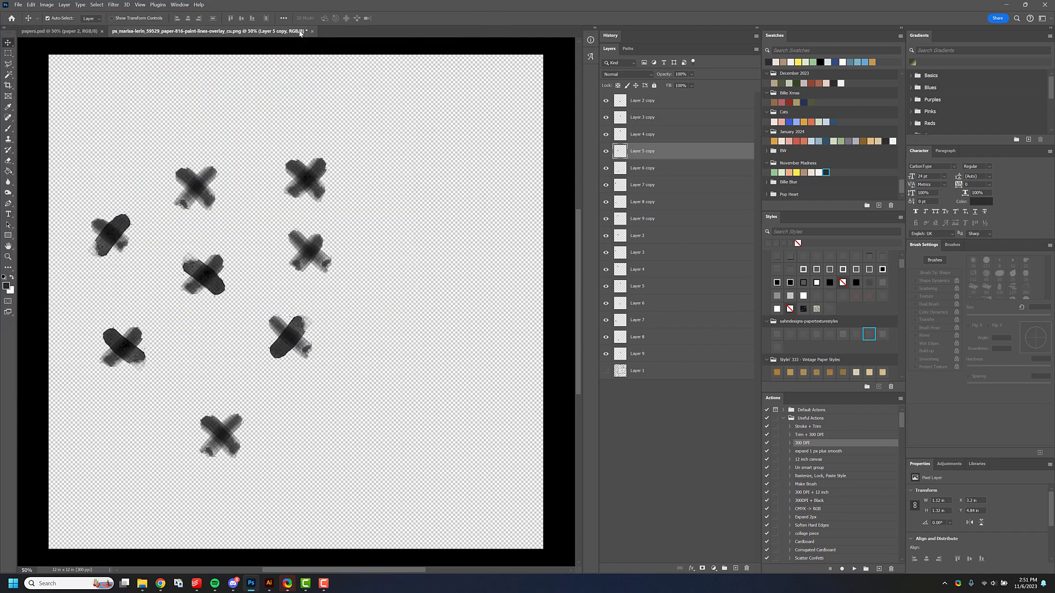
{"action": "right_click", "coordinate": [709, 310]}
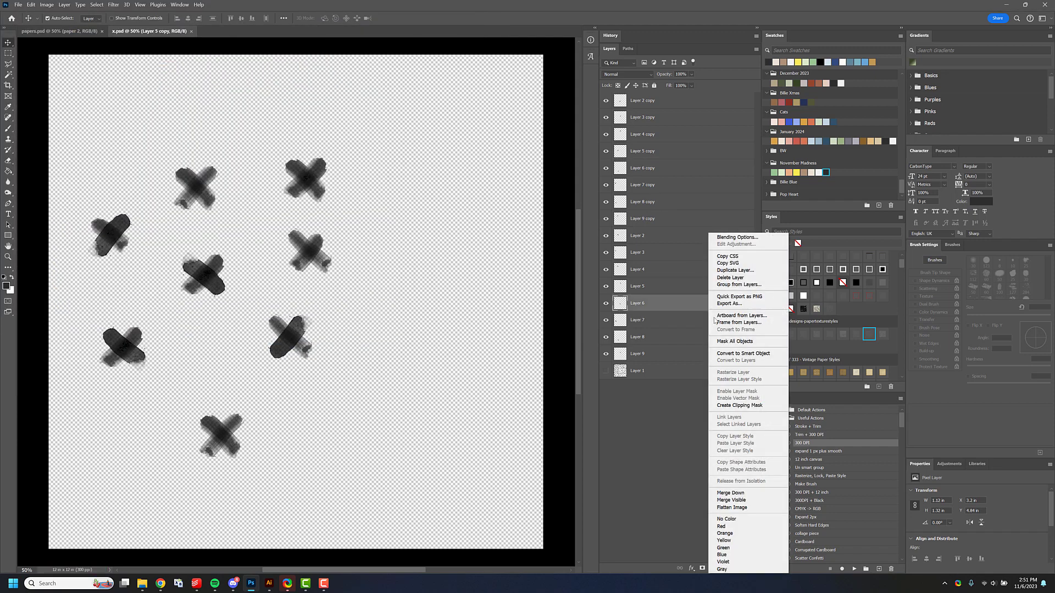
{"action": "left_click", "coordinate": [735, 503]}
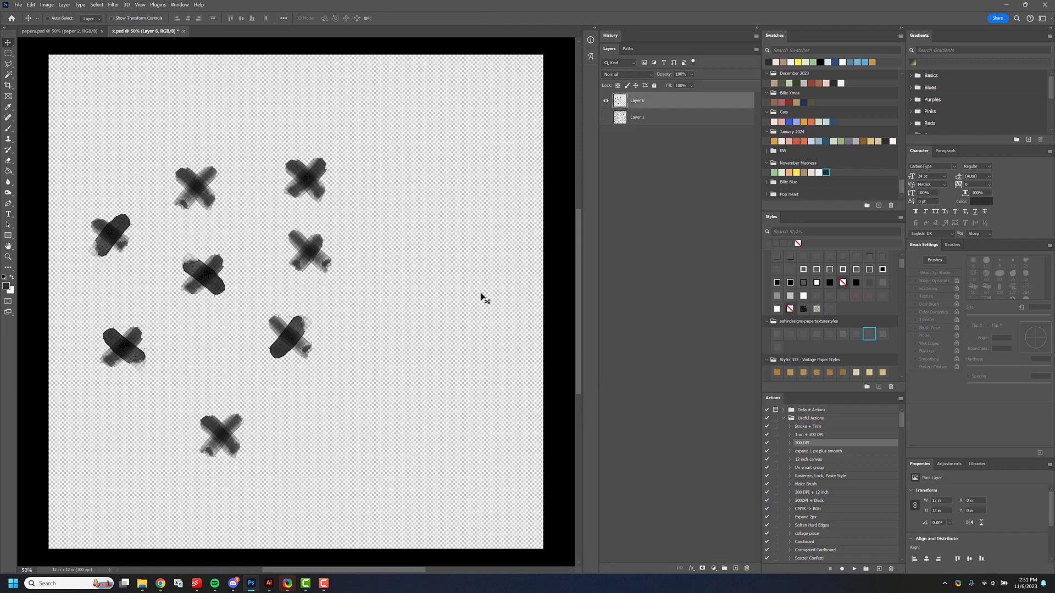
Copy the whole X-marks canvas and paste it into the Illustrator document.
{"action": "key", "text": "ctrl+a"}
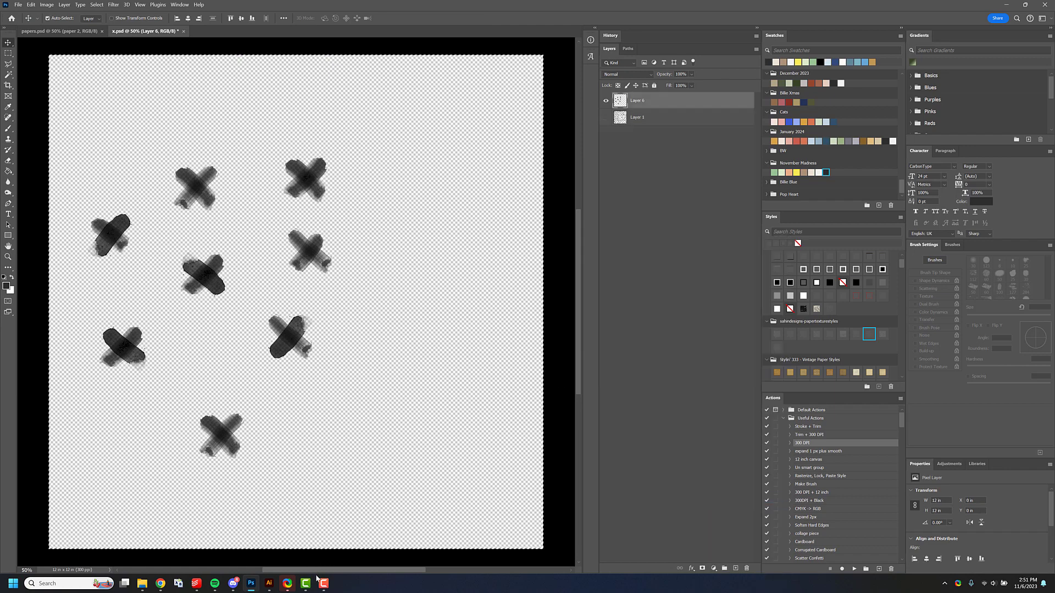
{"action": "left_click", "coordinate": [269, 583]}
{"action": "key", "text": "ctrl+v"}
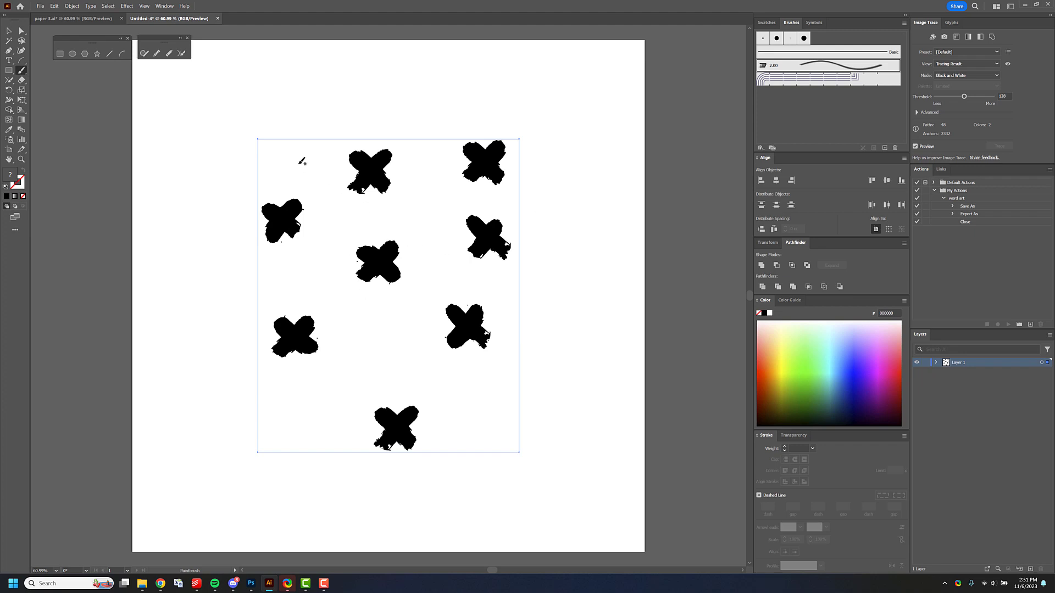
Expand the image trace into editable paths and delete the white background object.
{"action": "left_click", "coordinate": [71, 7]}
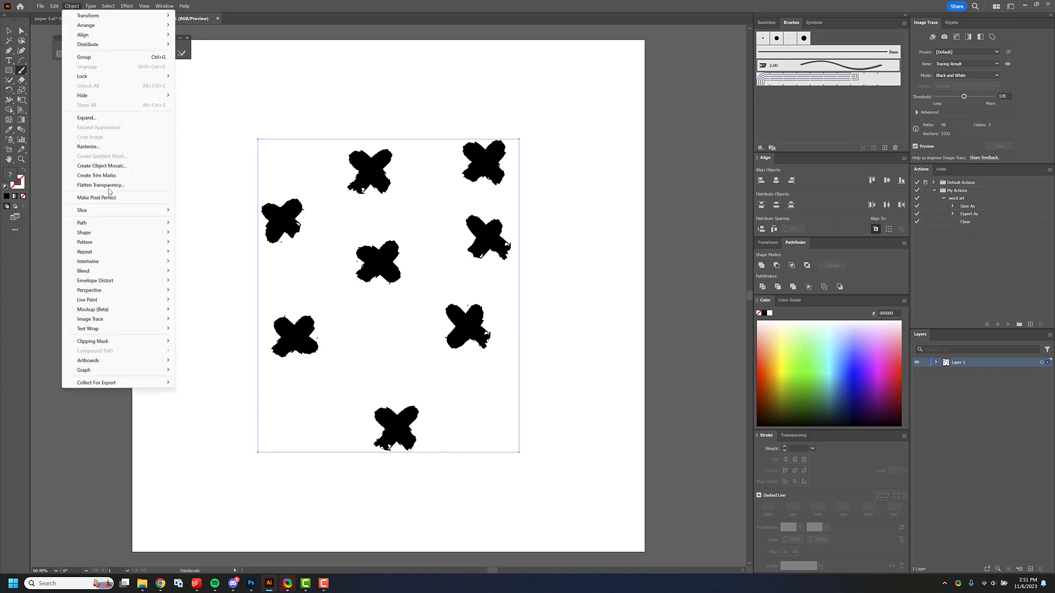
{"action": "mouse_move", "coordinate": [142, 319]}
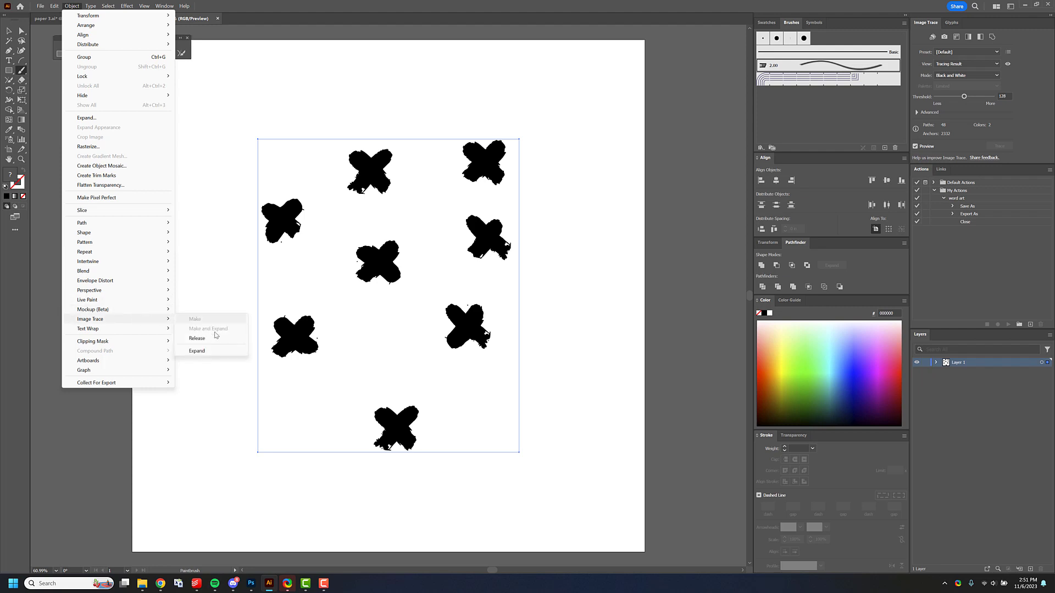
{"action": "left_click", "coordinate": [219, 353]}
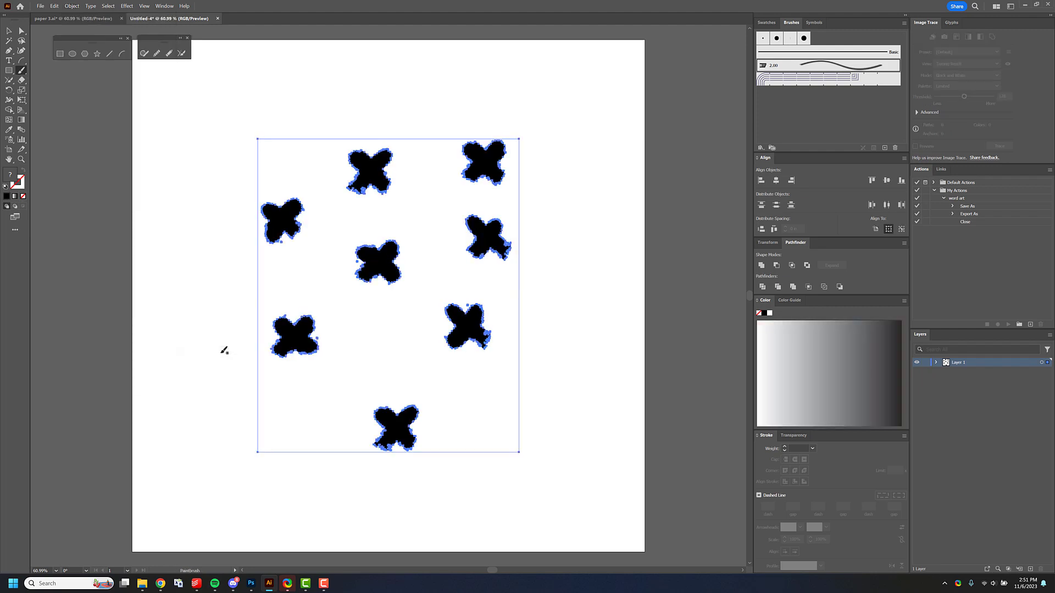
{"action": "key", "text": "v"}
{"action": "left_click", "coordinate": [231, 358]}
{"action": "left_click", "coordinate": [389, 353]}
{"action": "key", "text": "Delete"}
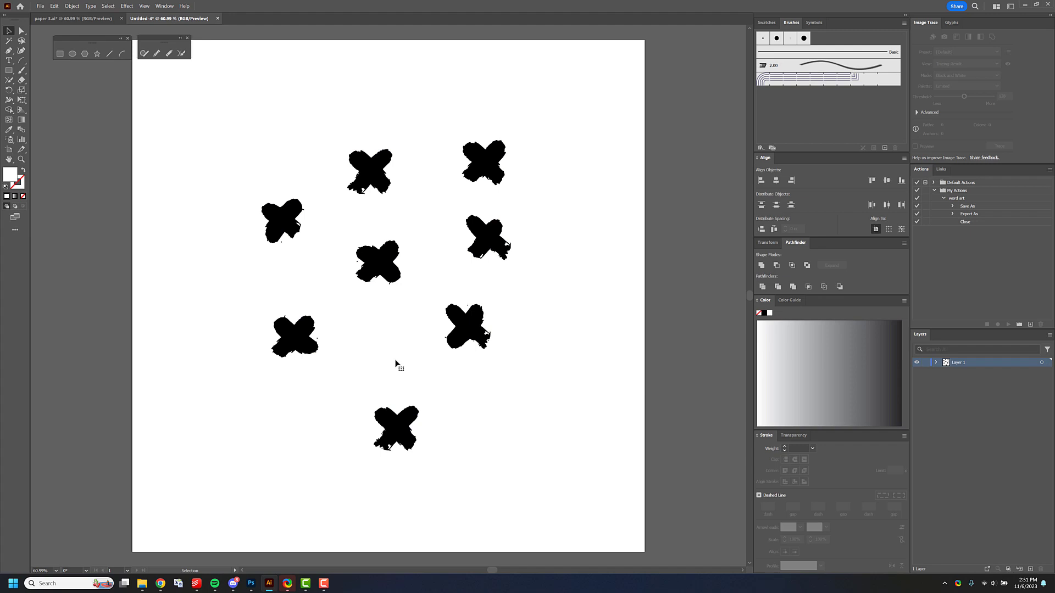
Delete the remaining white paths listed inside Layer 1, leaving only black X marks.
{"action": "left_click", "coordinate": [936, 362]}
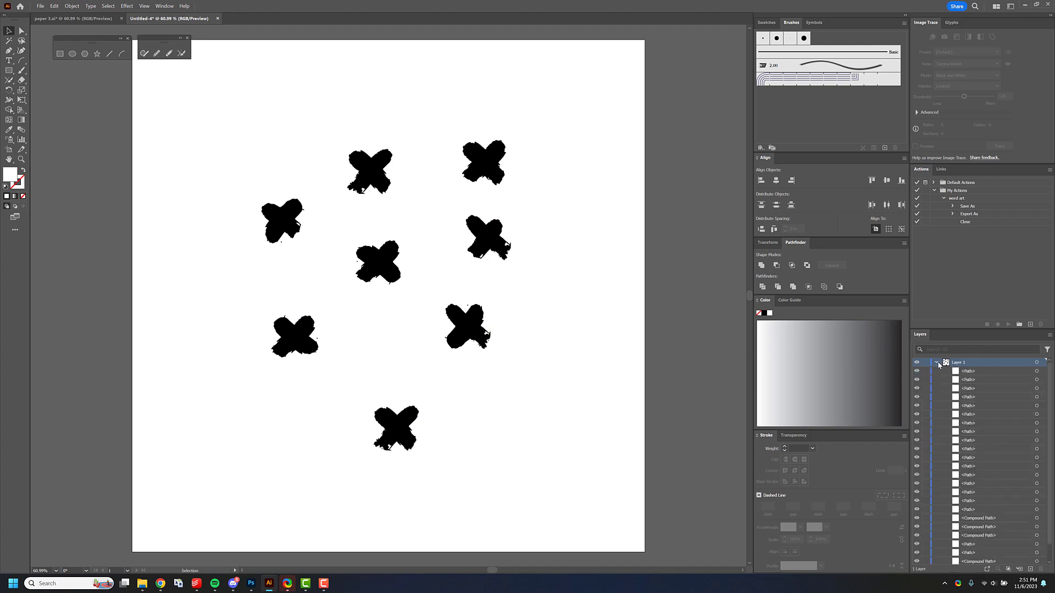
{"action": "left_click", "coordinate": [976, 373]}
{"action": "left_click", "coordinate": [969, 433], "text": "shift"}
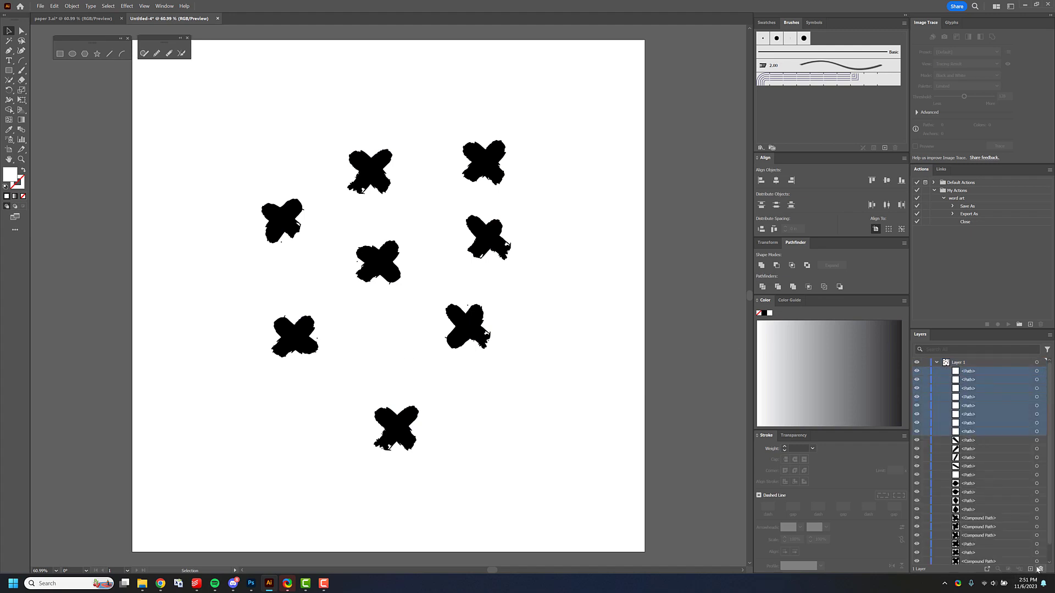
{"action": "key", "text": "Delete"}
{"action": "left_click", "coordinate": [976, 407]}
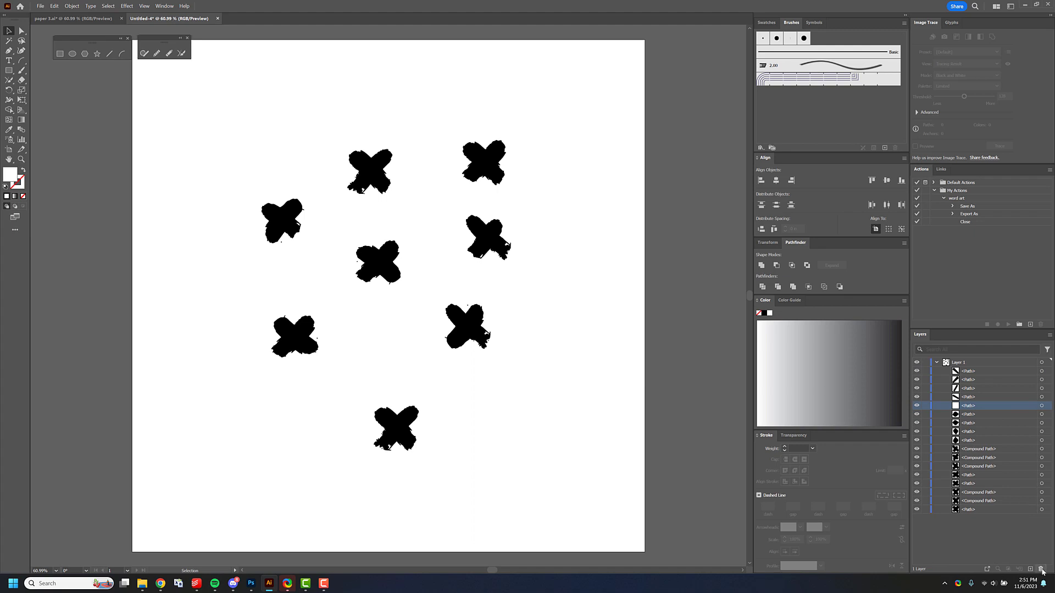
{"action": "left_click", "coordinate": [1041, 570]}
Group the pieces of each of the eight X marks separately with Ctrl+G.
{"action": "left_click_drag", "start_coordinate": [306, 266], "coordinate": [308, 263]}
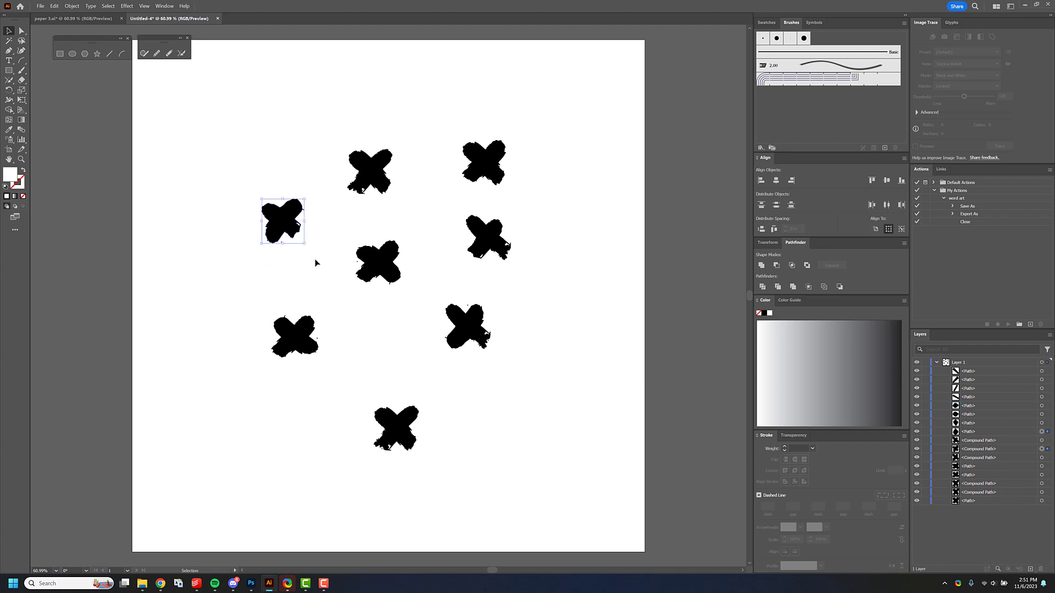
{"action": "key", "text": "ctrl+g"}
{"action": "left_click_drag", "start_coordinate": [437, 176], "coordinate": [401, 204]}
{"action": "key", "text": "ctrl+g"}
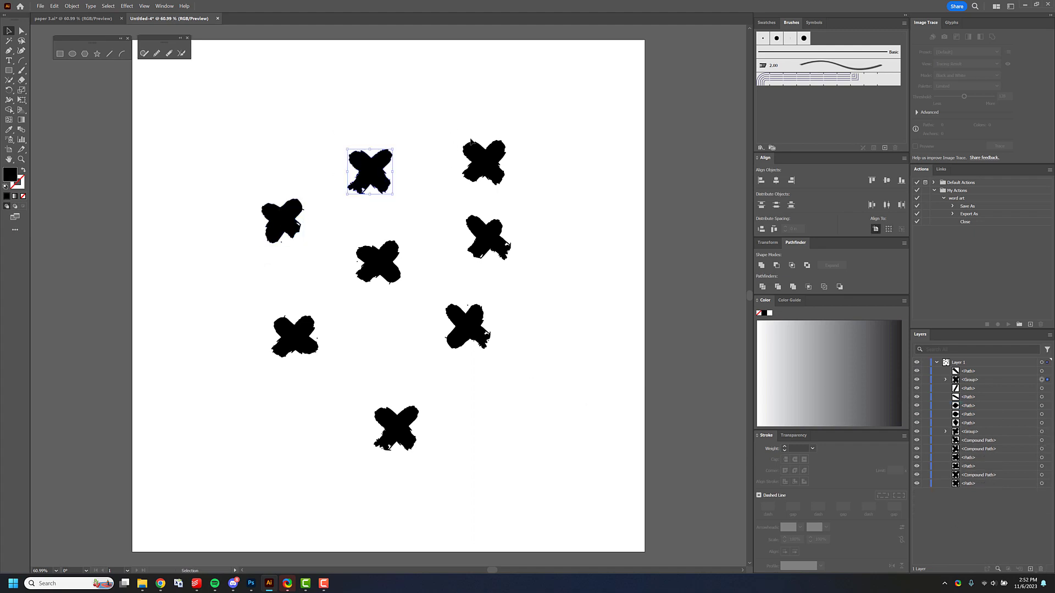
{"action": "left_click_drag", "start_coordinate": [517, 193], "coordinate": [518, 192]}
{"action": "key", "text": "ctrl+g"}
{"action": "left_click_drag", "start_coordinate": [459, 206], "coordinate": [519, 269]}
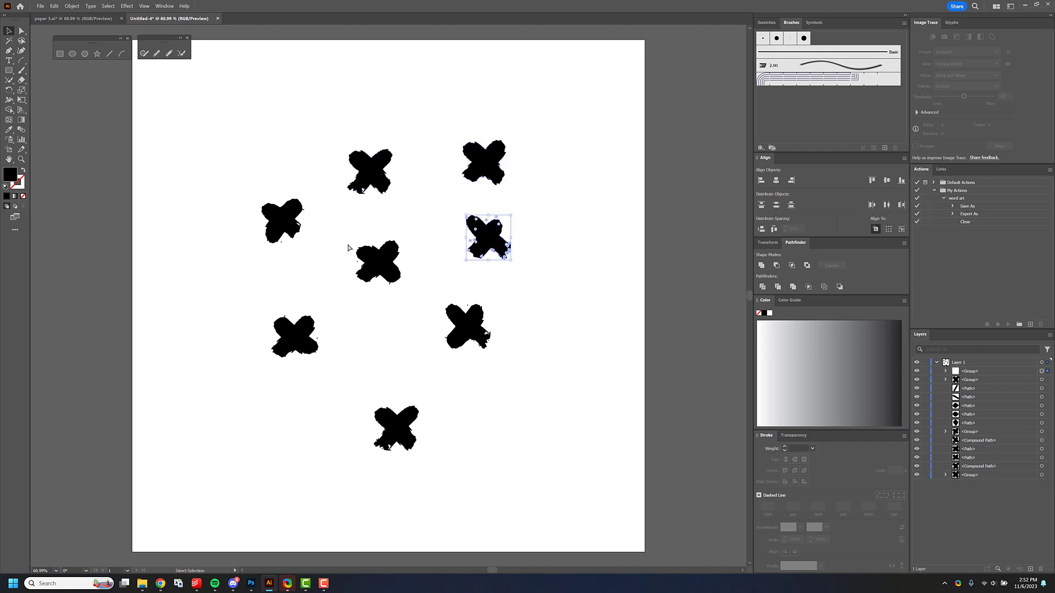
{"action": "key", "text": "ctrl+g"}
{"action": "left_click_drag", "start_coordinate": [344, 231], "coordinate": [425, 292]}
{"action": "key", "text": "ctrl+g"}
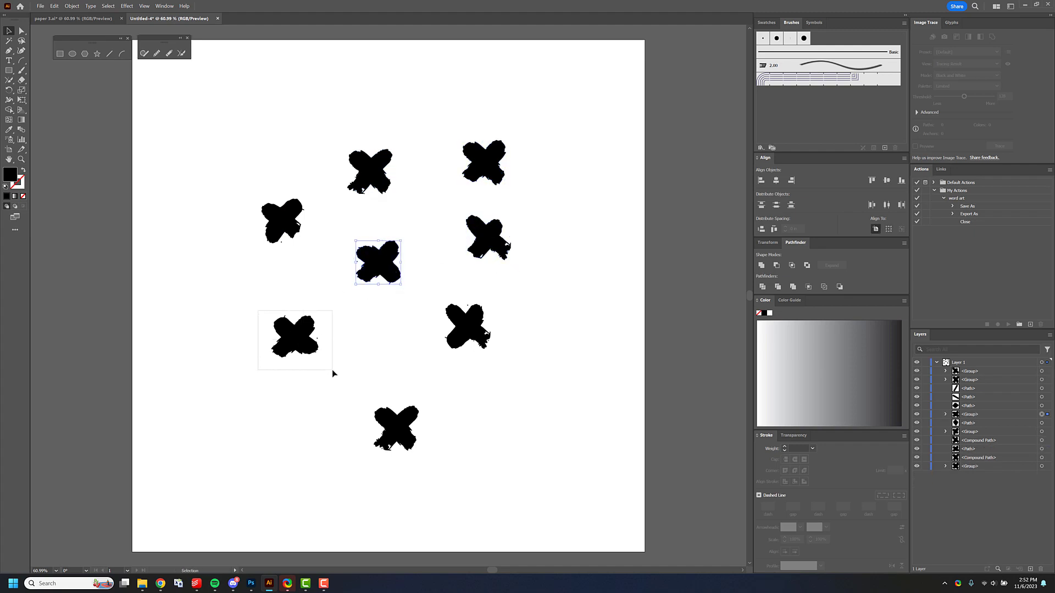
{"action": "key", "text": "ctrl+g"}
{"action": "left_click_drag", "start_coordinate": [331, 370], "coordinate": [435, 472]}
{"action": "key", "text": "ctrl+g"}
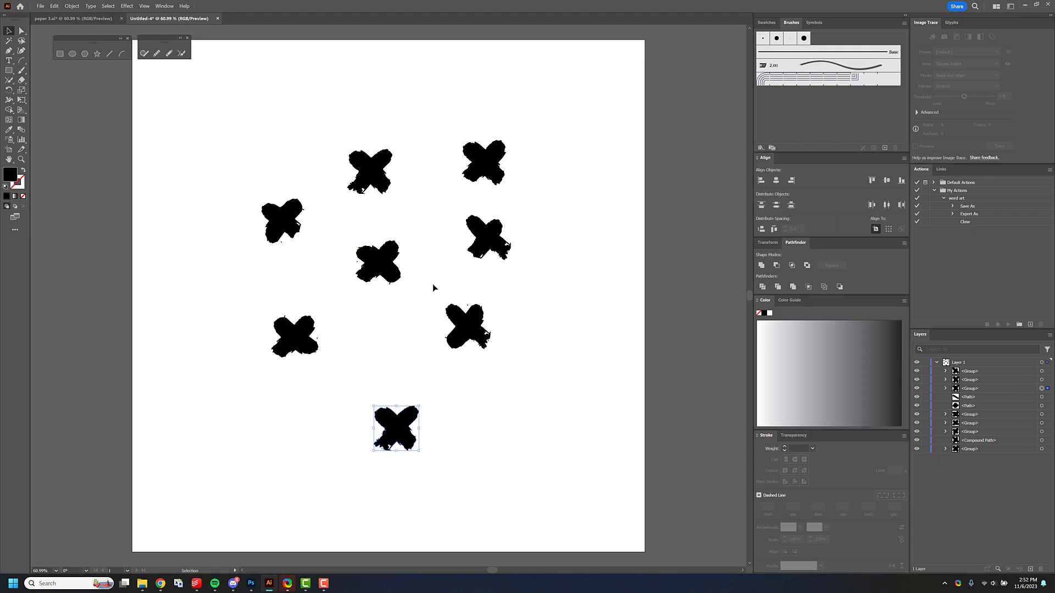
{"action": "mouse_move", "coordinate": [432, 284]}
{"action": "left_mouse_down"}
{"action": "mouse_move", "coordinate": [508, 370]}
{"action": "mouse_move", "coordinate": [504, 361]}
{"action": "left_mouse_up"}
{"action": "key", "text": "ctrl+g"}
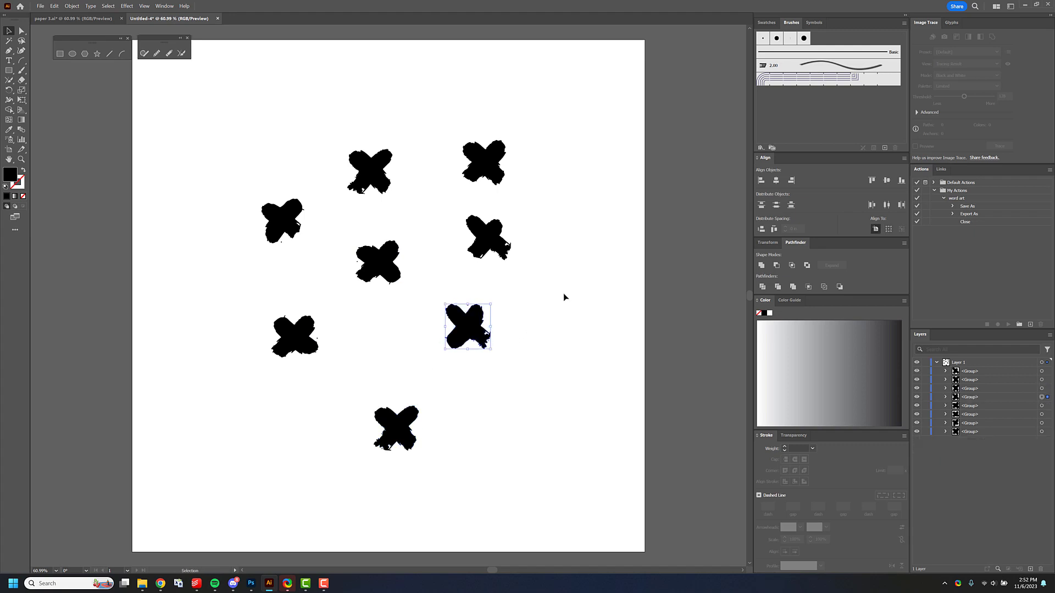
Scale all eight X groups up to span the artboard, then shift the left X down and left.
{"action": "left_click_drag", "start_coordinate": [215, 110], "coordinate": [571, 494]}
{"action": "left_click", "coordinate": [486, 366]}
{"action": "left_click_drag", "start_coordinate": [241, 116], "coordinate": [566, 498]}
{"action": "left_click_drag", "start_coordinate": [512, 451], "coordinate": [669, 565]}
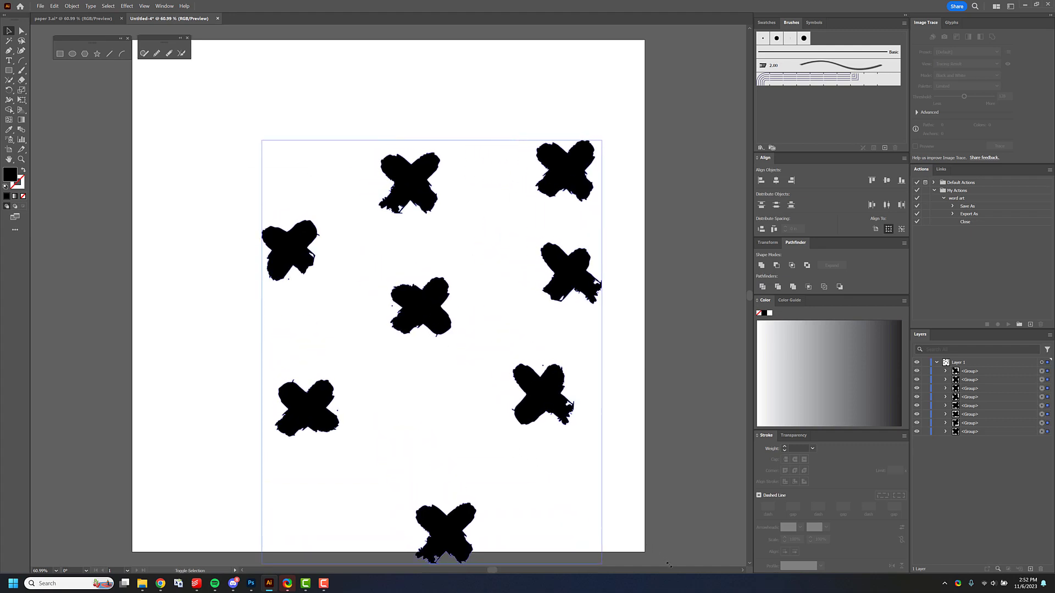
{"action": "left_click_drag", "start_coordinate": [262, 141], "coordinate": [195, 57]}
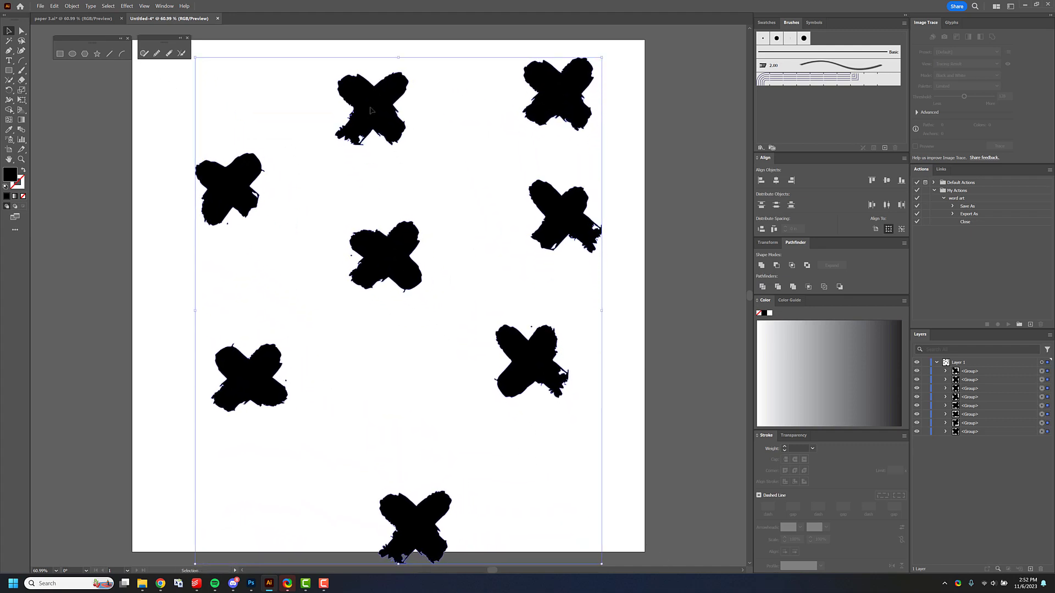
{"action": "left_click", "coordinate": [620, 153]}
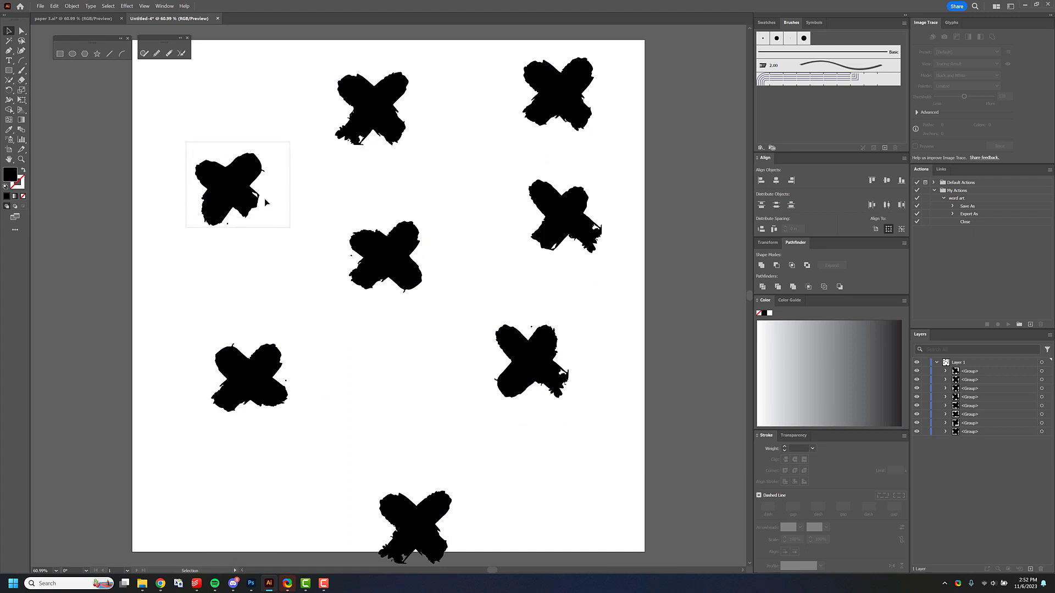
{"action": "left_click_drag", "start_coordinate": [265, 202], "coordinate": [229, 235]}
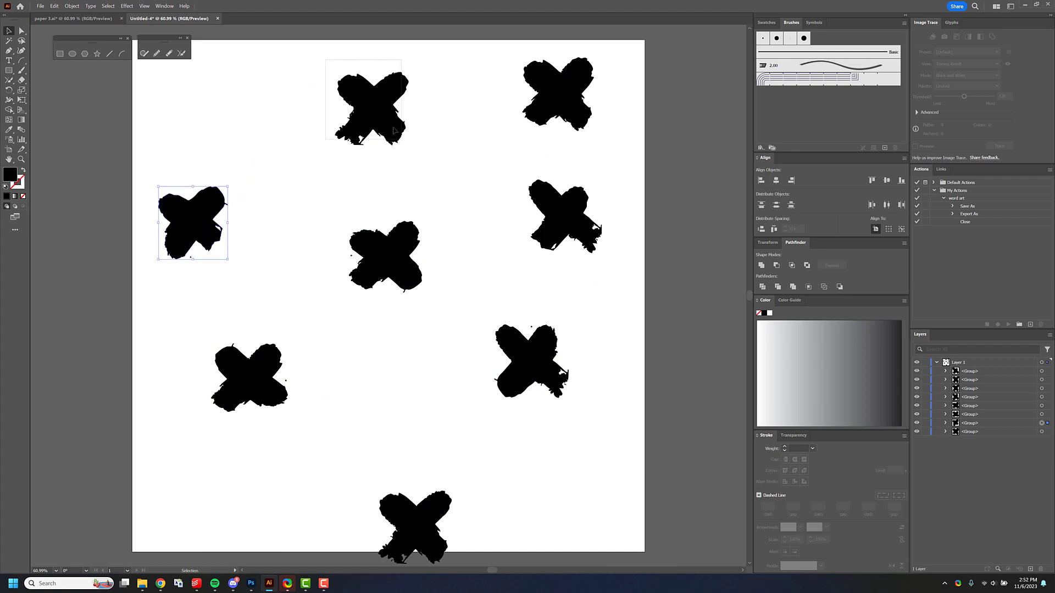
Reposition the top, middle, bottom, lower-right, right-middle and top-right Xs to spread them out.
{"action": "left_click_drag", "start_coordinate": [394, 131], "coordinate": [321, 165]}
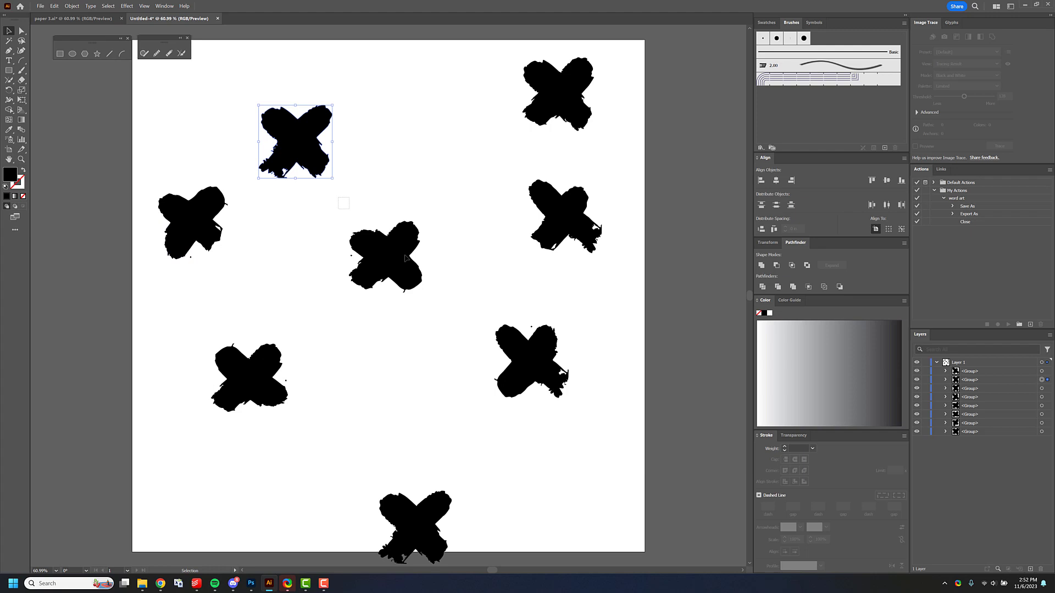
{"action": "left_click_drag", "start_coordinate": [405, 258], "coordinate": [321, 292]}
{"action": "left_click_drag", "start_coordinate": [204, 339], "coordinate": [216, 401]}
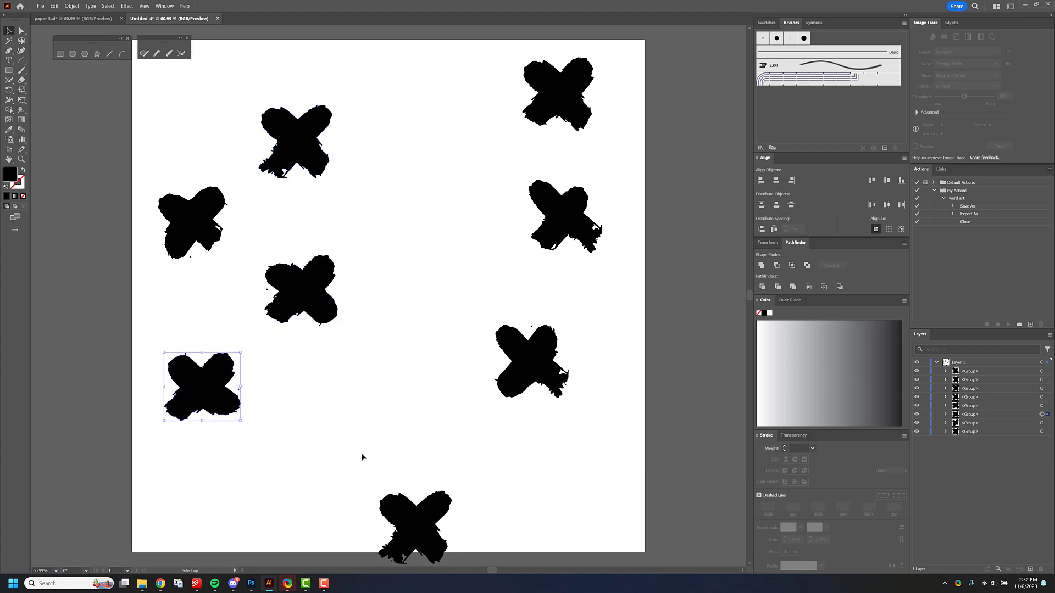
{"action": "left_click_drag", "start_coordinate": [363, 455], "coordinate": [337, 467]}
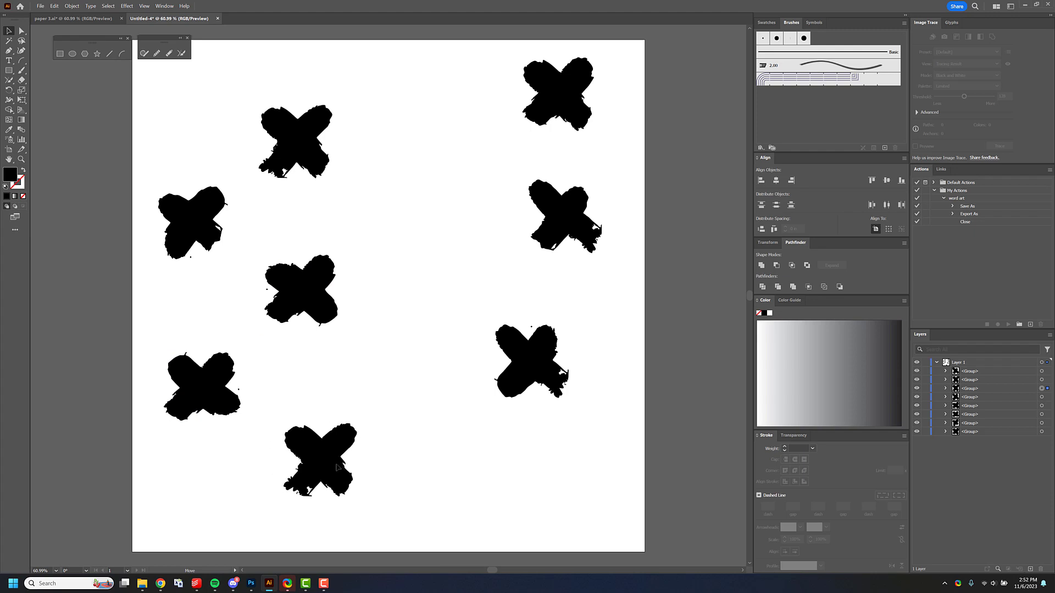
{"action": "left_click_drag", "start_coordinate": [476, 306], "coordinate": [582, 412]}
{"action": "left_click_drag", "start_coordinate": [536, 369], "coordinate": [443, 386]}
{"action": "left_click_drag", "start_coordinate": [522, 174], "coordinate": [607, 266]}
{"action": "left_click_drag", "start_coordinate": [561, 234], "coordinate": [424, 228]}
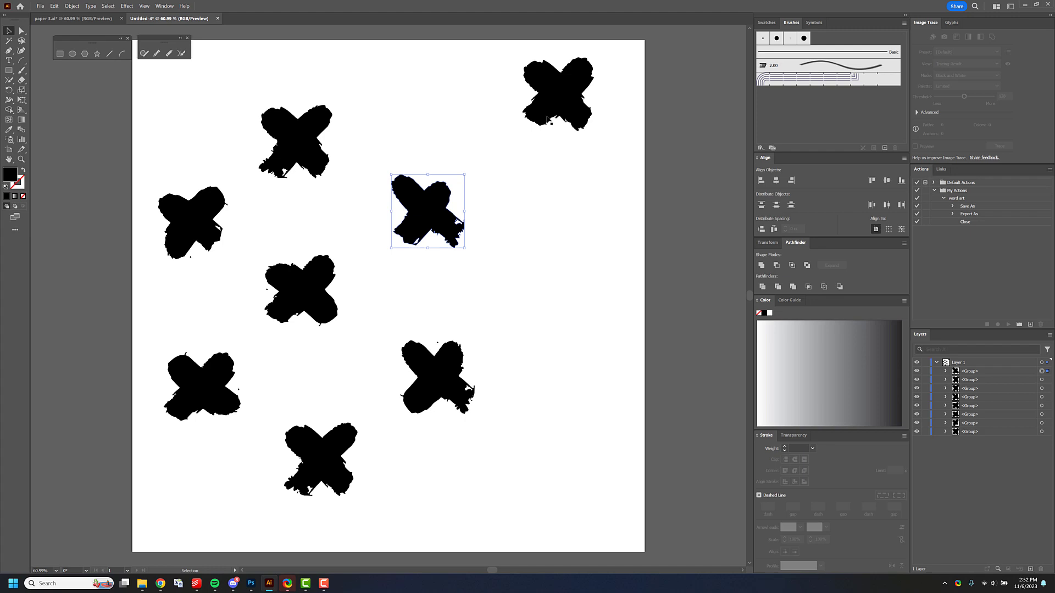
{"action": "left_click_drag", "start_coordinate": [556, 93], "coordinate": [543, 139]}
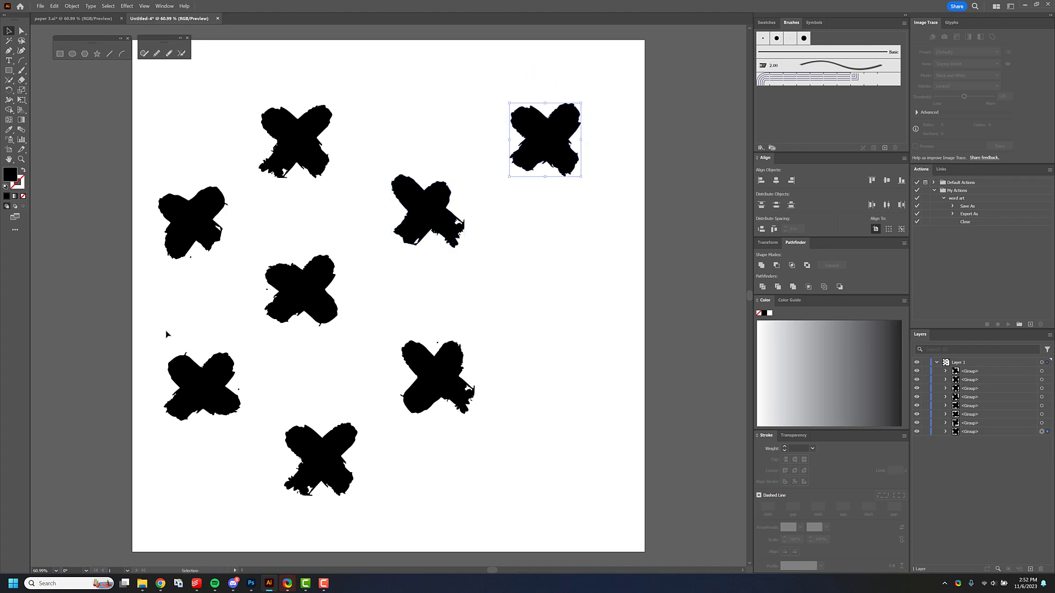
Duplicate the bottom-left and left X marks into the empty right and lower-right areas.
{"action": "left_click_drag", "start_coordinate": [167, 334], "coordinate": [255, 434]}
{"action": "key", "text": "ctrl+c"}
{"action": "key", "text": "ctrl+v"}
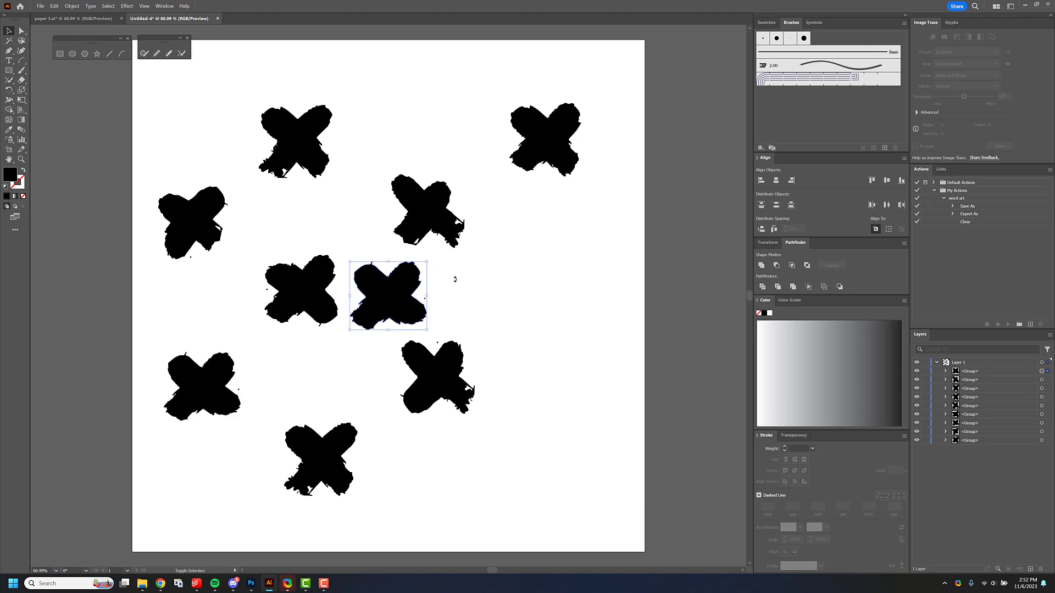
{"action": "left_click_drag", "start_coordinate": [403, 307], "coordinate": [573, 291]}
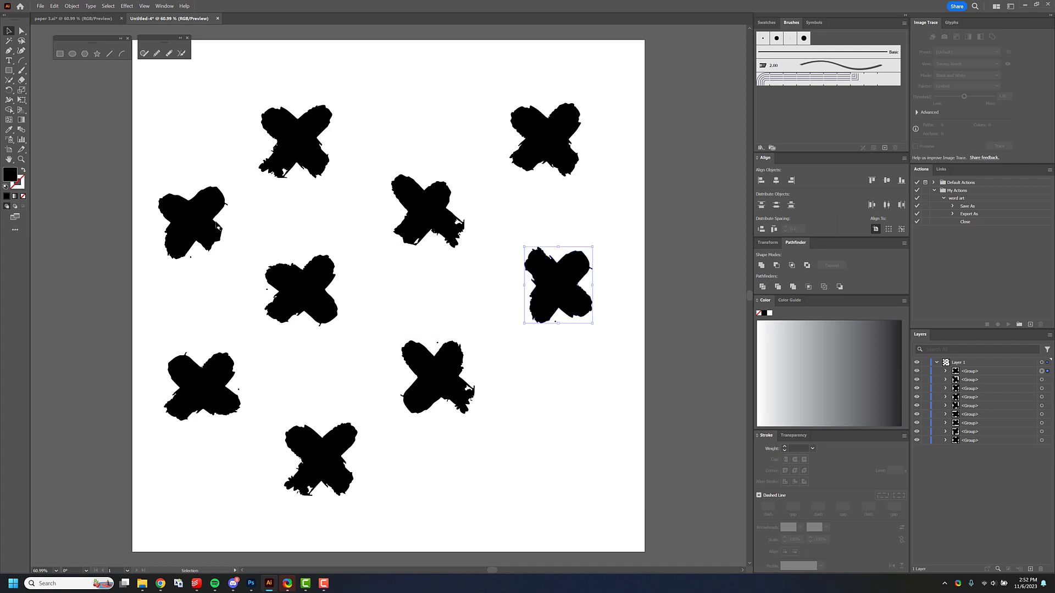
{"action": "left_click", "coordinate": [202, 209]}
{"action": "key", "text": "ctrl+c"}
{"action": "key", "text": "ctrl+v"}
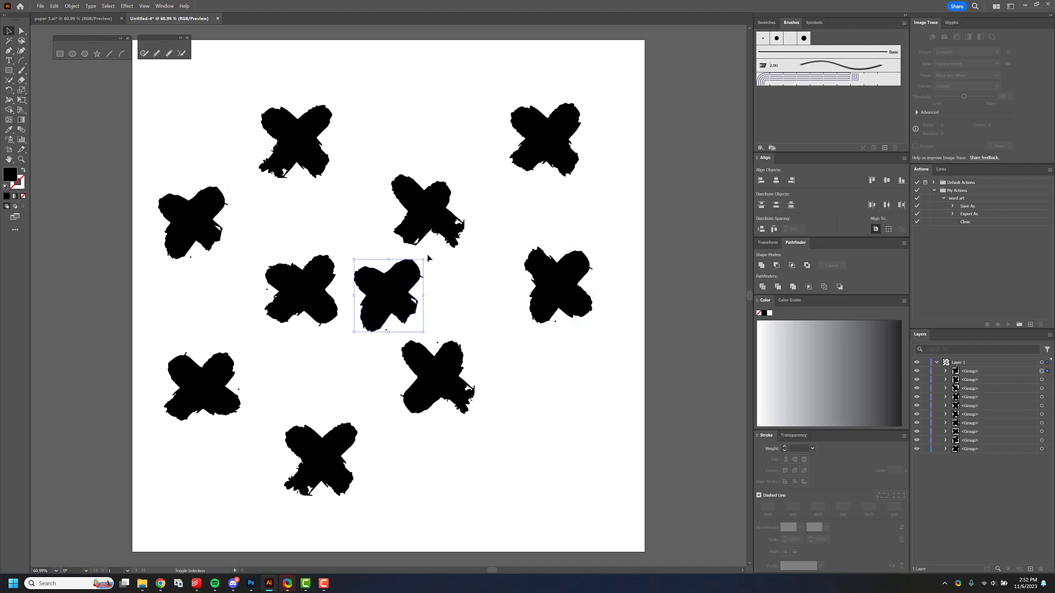
{"action": "left_click_drag", "start_coordinate": [406, 307], "coordinate": [579, 469]}
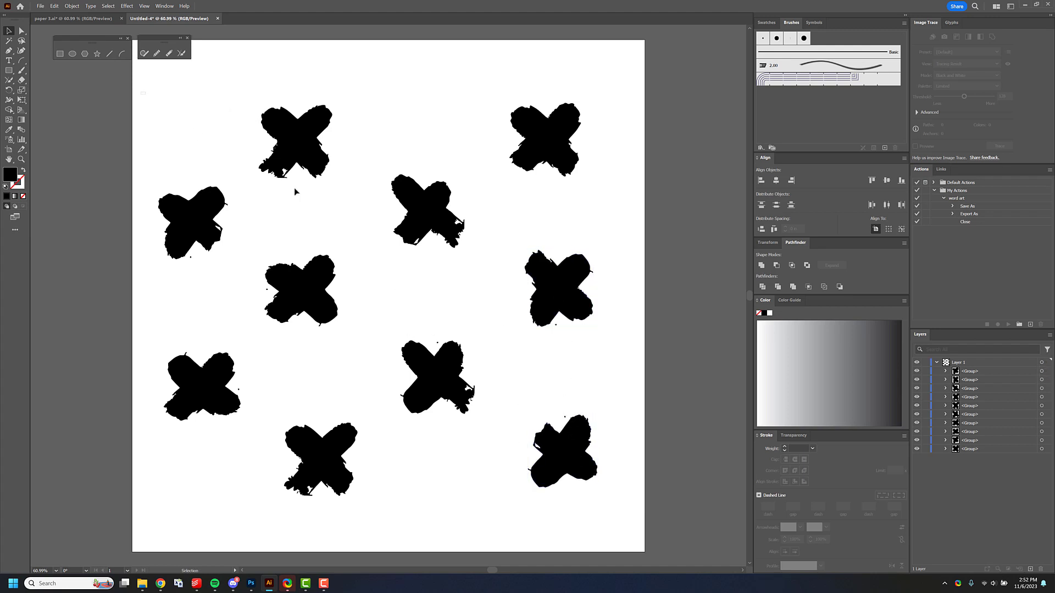
{"action": "left_click_drag", "start_coordinate": [141, 92], "coordinate": [607, 488]}
Turn the selected X marks into a new pattern with Object > Pattern > Make.
{"action": "left_click", "coordinate": [72, 5]}
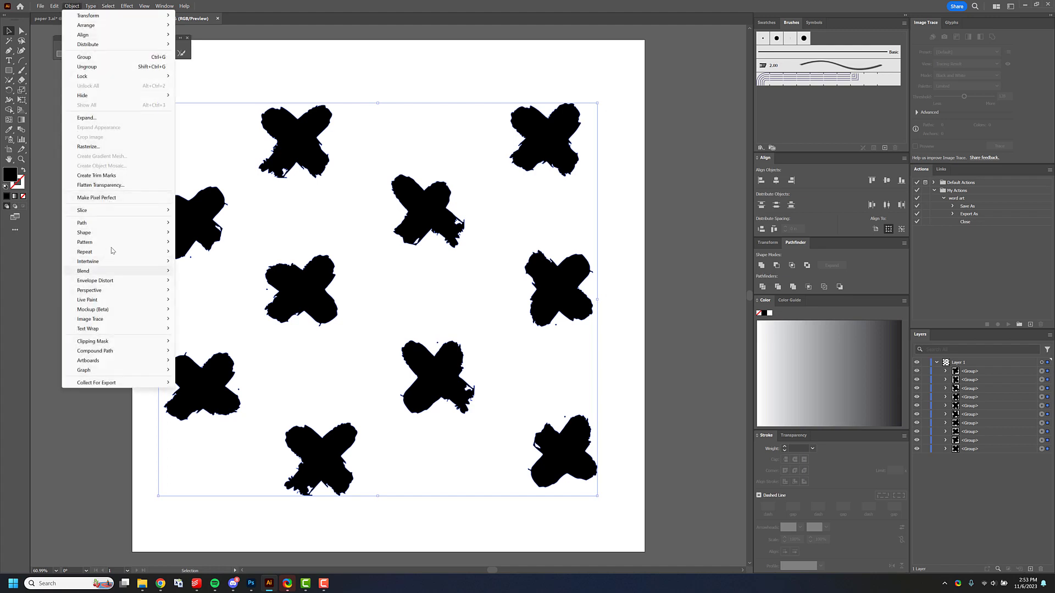
{"action": "mouse_move", "coordinate": [132, 243]}
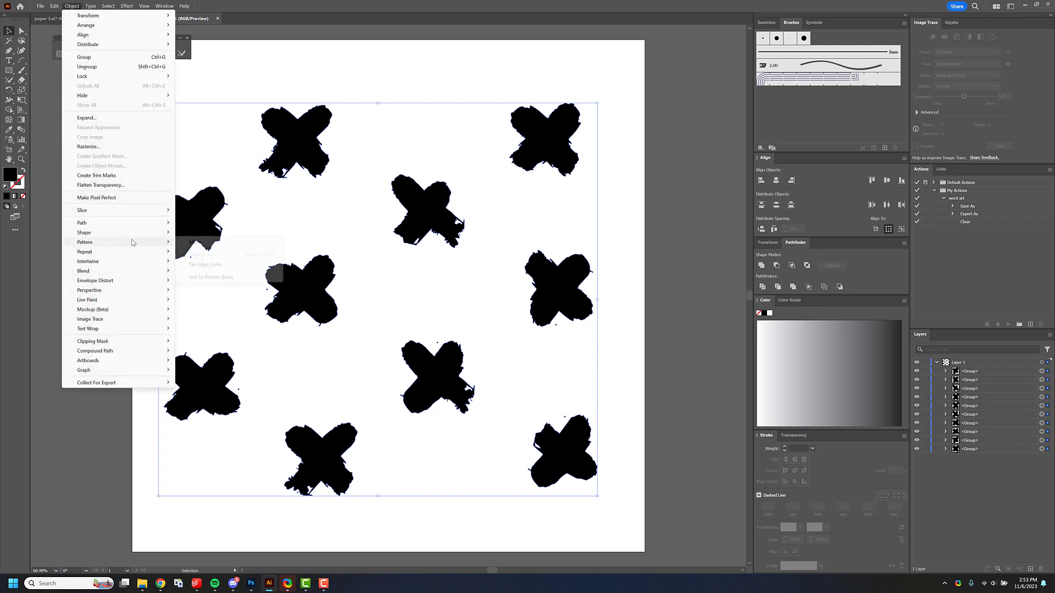
{"action": "left_click", "coordinate": [194, 243]}
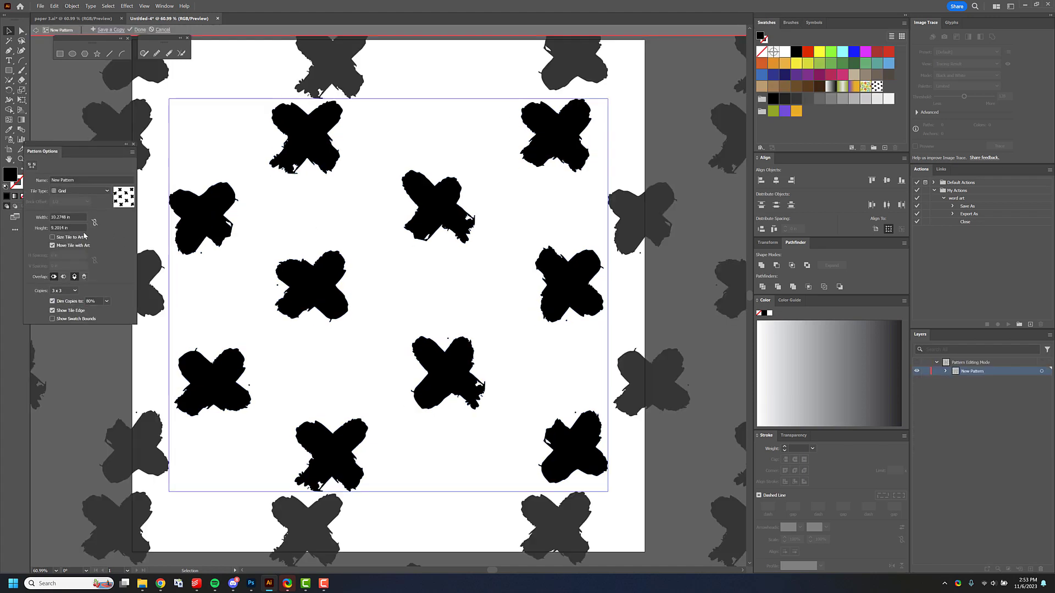
{"action": "left_click", "coordinate": [504, 323], "text": "alt"}
{"action": "left_click_drag", "start_coordinate": [403, 307], "coordinate": [487, 301]}
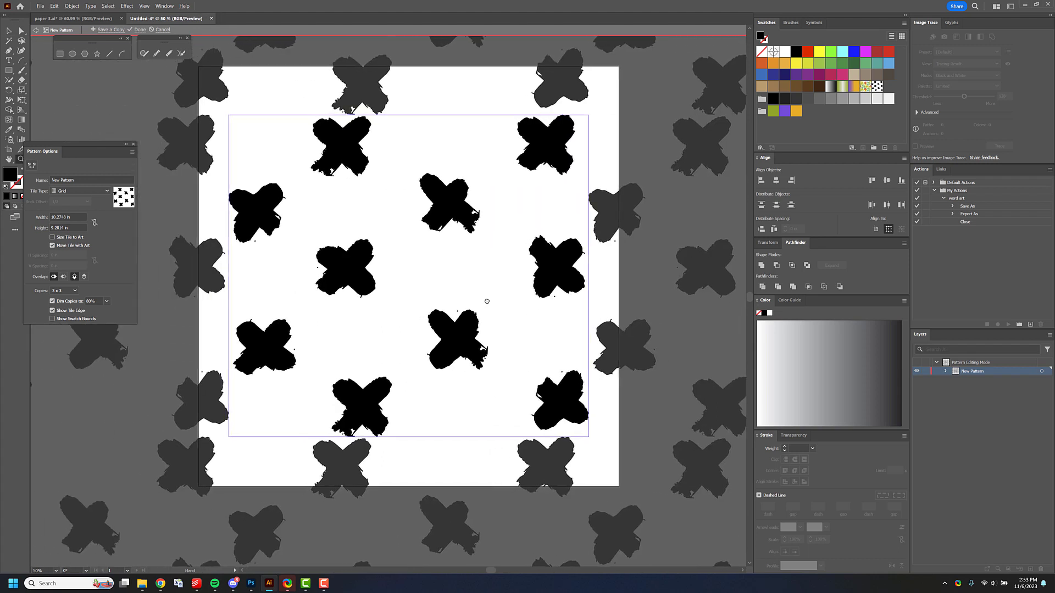
Set the pattern tile type to Brick by Row with a 1/4 brick offset.
{"action": "left_click", "coordinate": [81, 191]}
{"action": "left_click", "coordinate": [81, 210]}
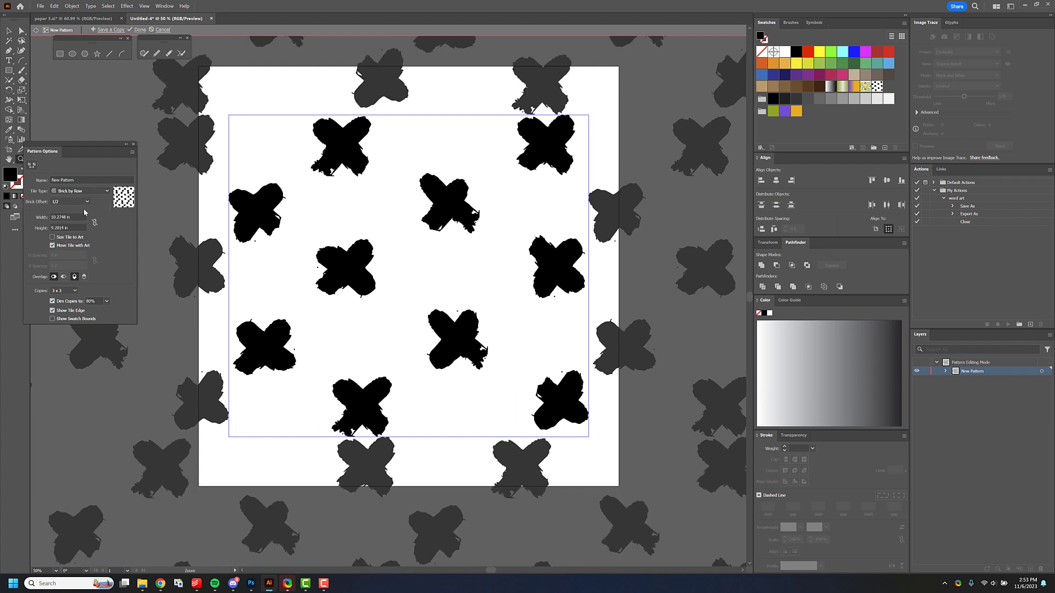
{"action": "left_click", "coordinate": [70, 203]}
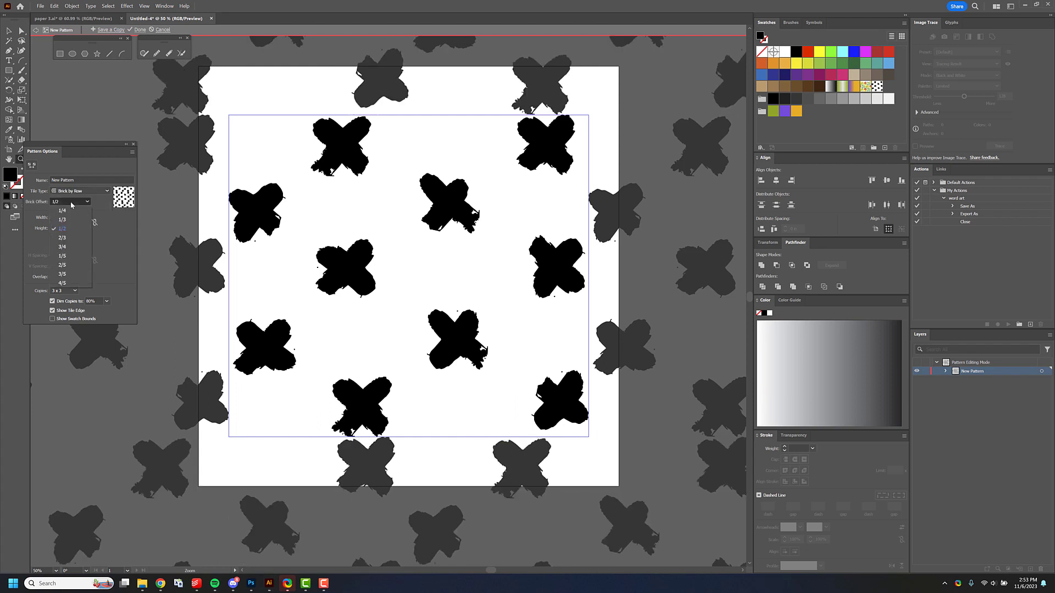
{"action": "left_click", "coordinate": [71, 212]}
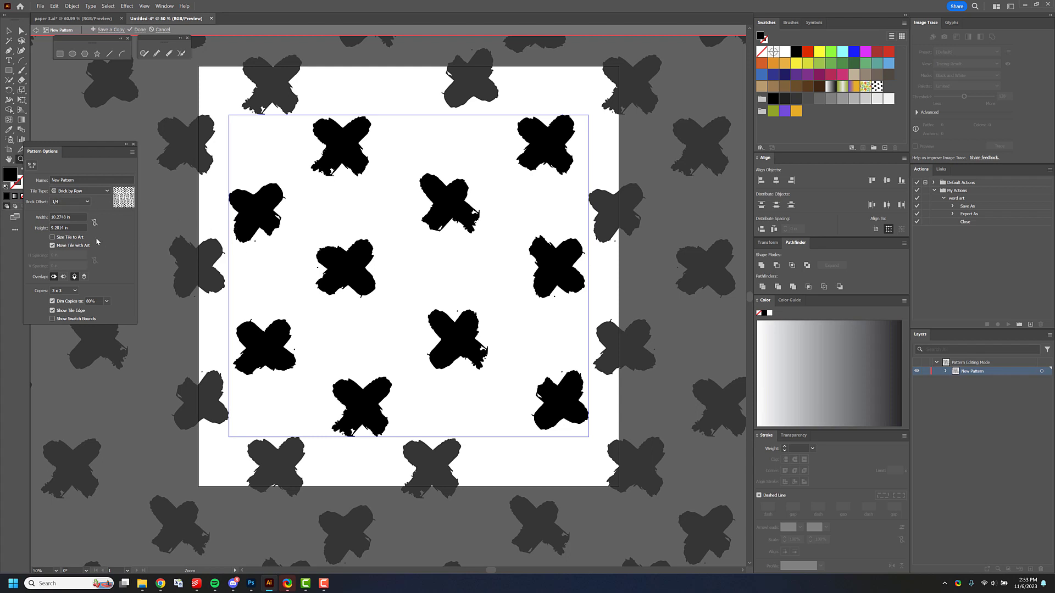
Set the pattern tile size to 11 in wide by 9.5 in tall.
{"action": "left_click_drag", "start_coordinate": [78, 217], "coordinate": [46, 220]}
{"action": "type", "text": "10.5"}
{"action": "key", "text": "Return"}
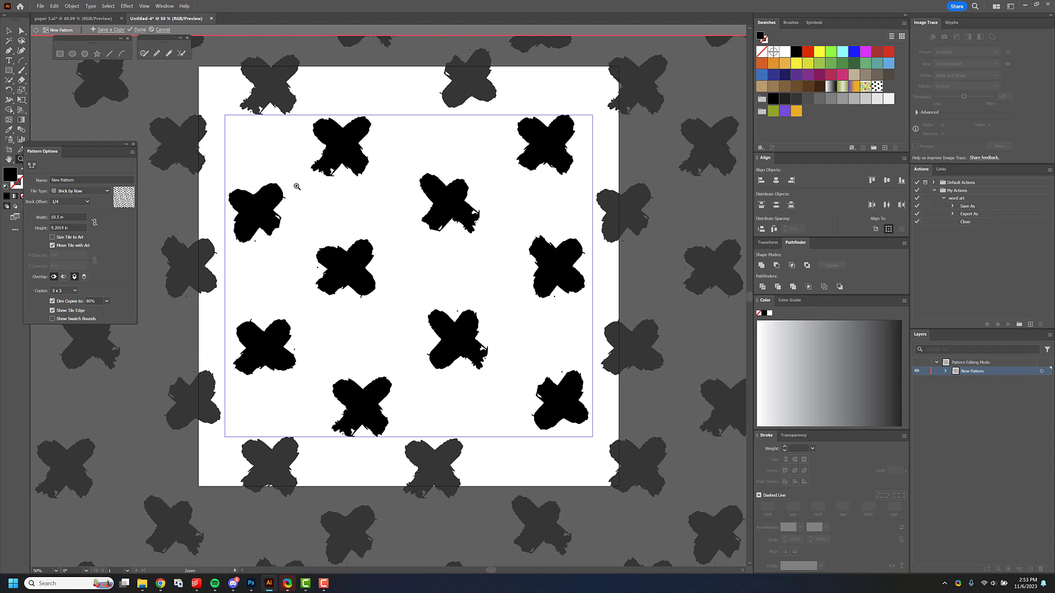
{"action": "left_click", "coordinate": [74, 218]}
{"action": "type", "text": "11"}
{"action": "key", "text": "Return"}
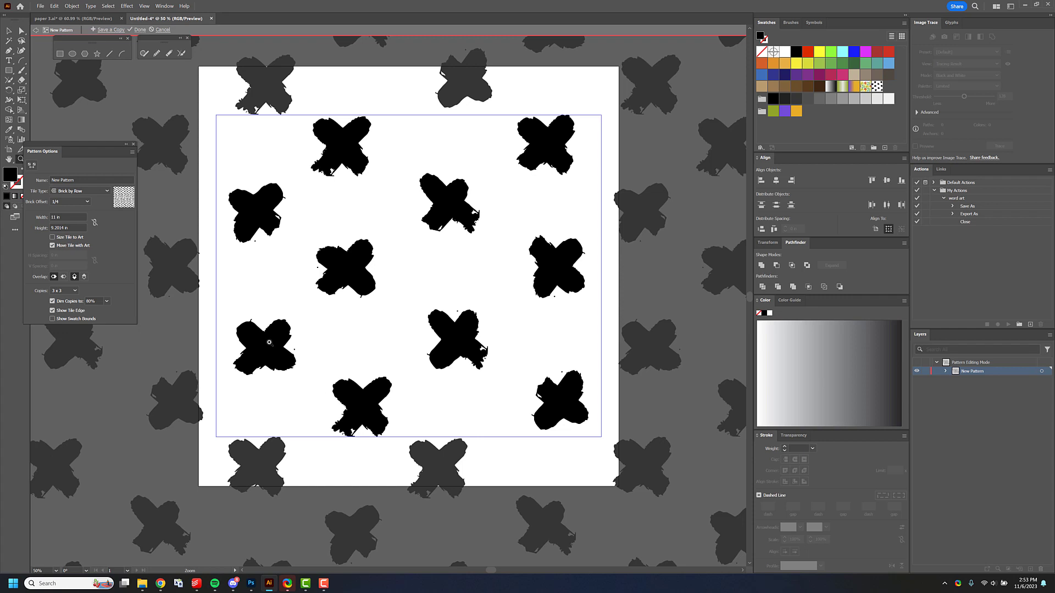
{"action": "left_click", "coordinate": [75, 227]}
{"action": "type", "text": "9.5"}
{"action": "key", "text": "Return"}
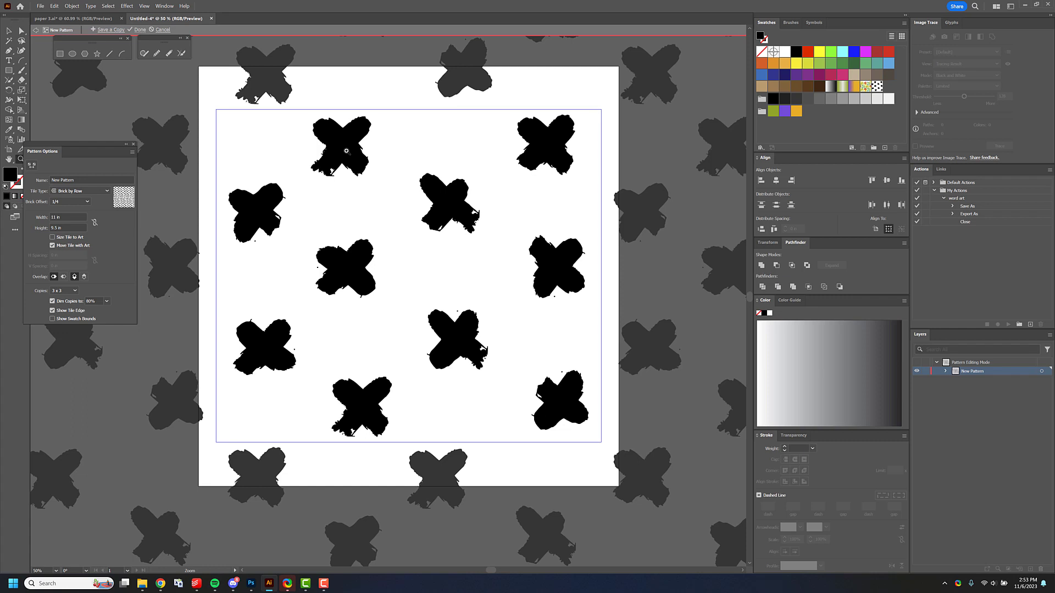
Nudge the top, middle and bottom X marks slightly and finish pattern editing.
{"action": "key", "text": "v"}
{"action": "left_click_drag", "start_coordinate": [346, 151], "coordinate": [363, 154]}
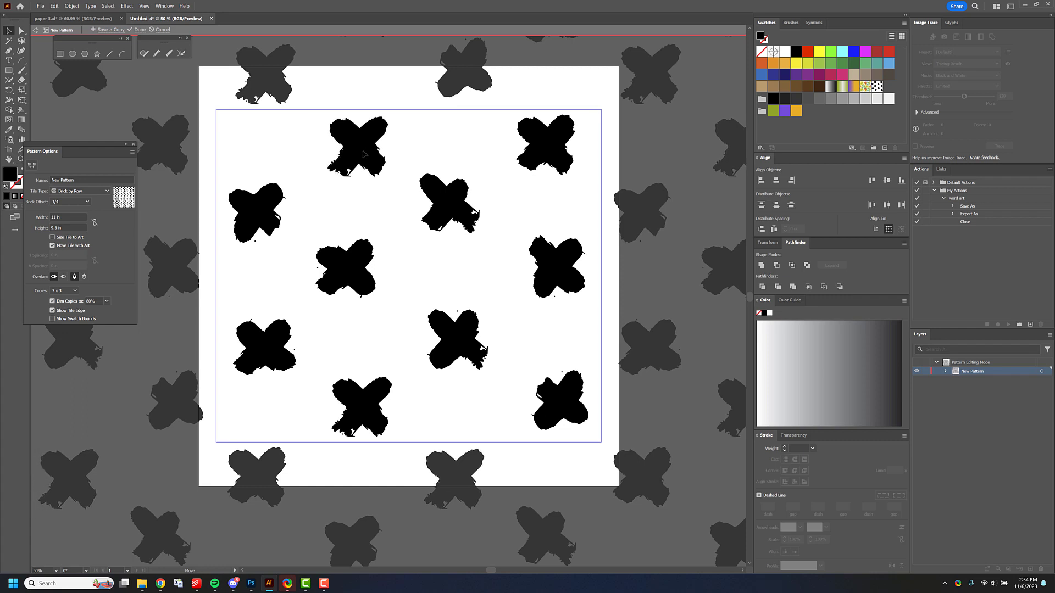
{"action": "left_click_drag", "start_coordinate": [361, 254], "coordinate": [358, 260]}
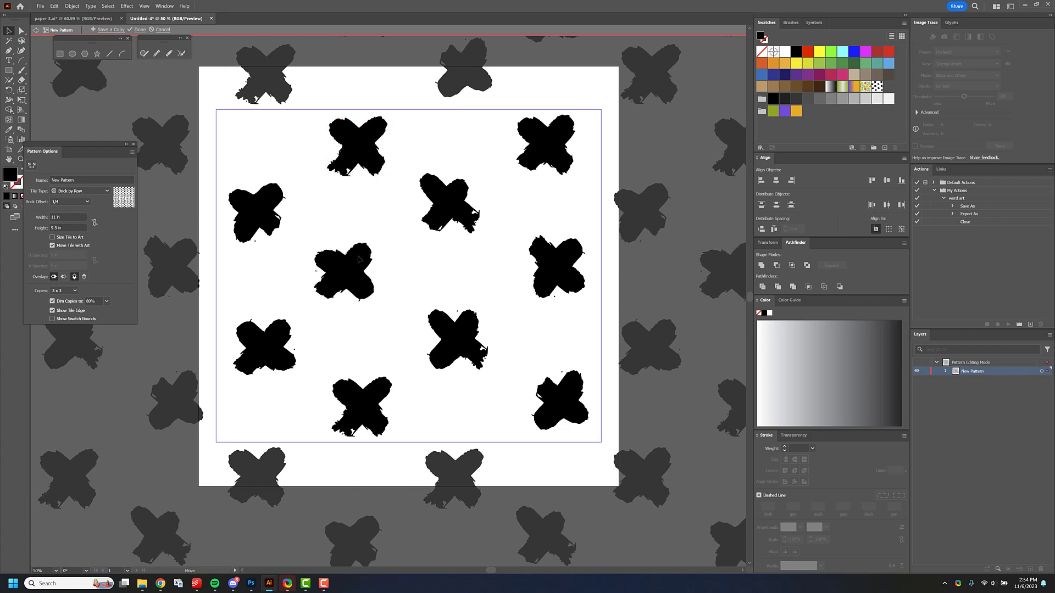
{"action": "left_click_drag", "start_coordinate": [370, 391], "coordinate": [374, 392]}
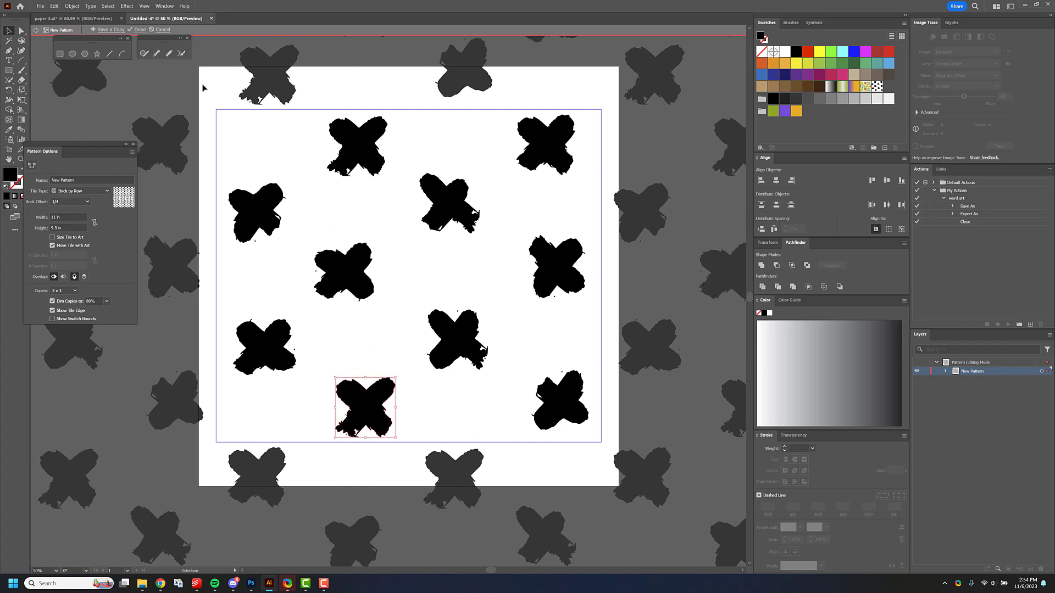
{"action": "left_click", "coordinate": [138, 29]}
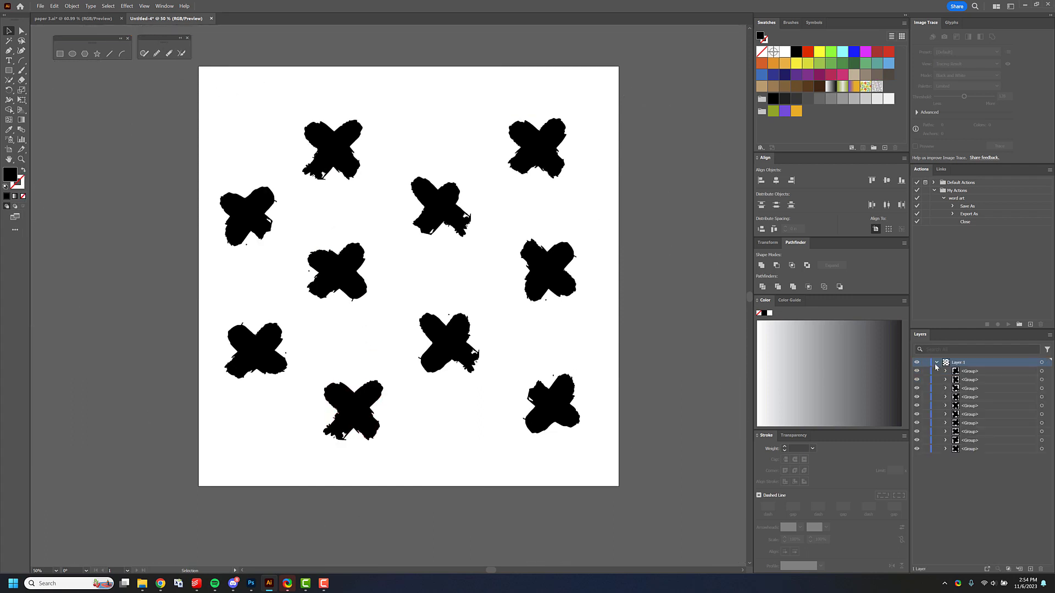
Add a new layer, hide Layer 1, and draw an artboard-sized rectangle filled with the X pattern.
{"action": "left_click", "coordinate": [1030, 569]}
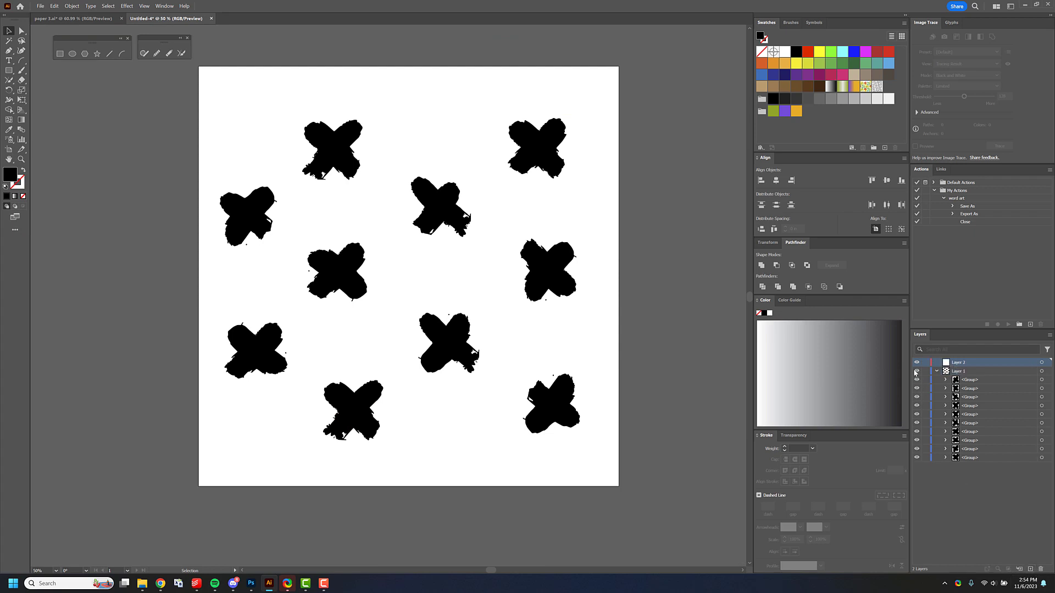
{"action": "left_click", "coordinate": [915, 371]}
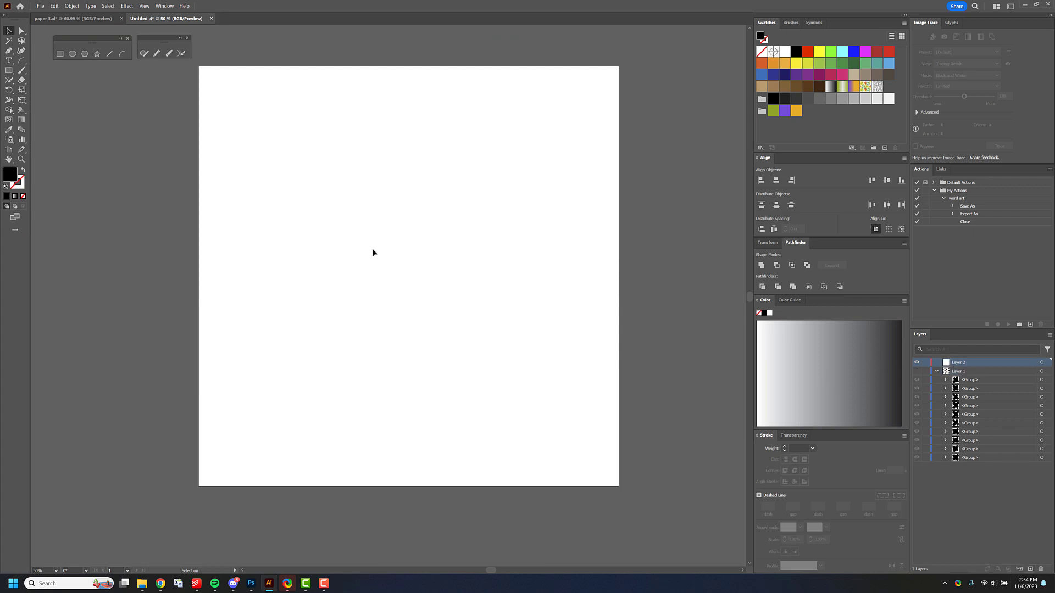
{"action": "left_click", "coordinate": [9, 70]}
{"action": "left_click_drag", "start_coordinate": [191, 60], "coordinate": [627, 493]}
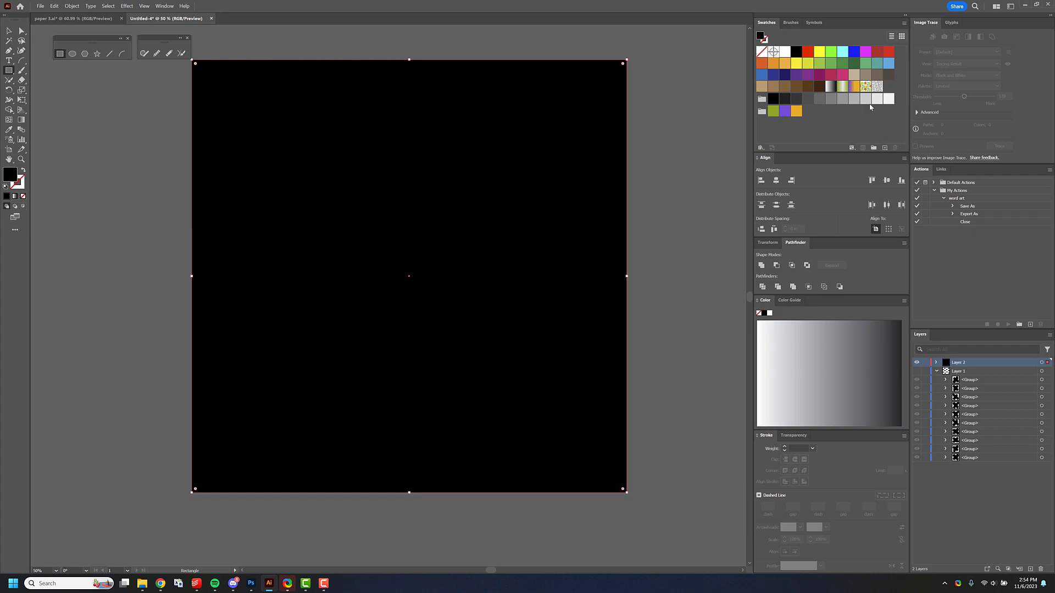
{"action": "left_click", "coordinate": [876, 87]}
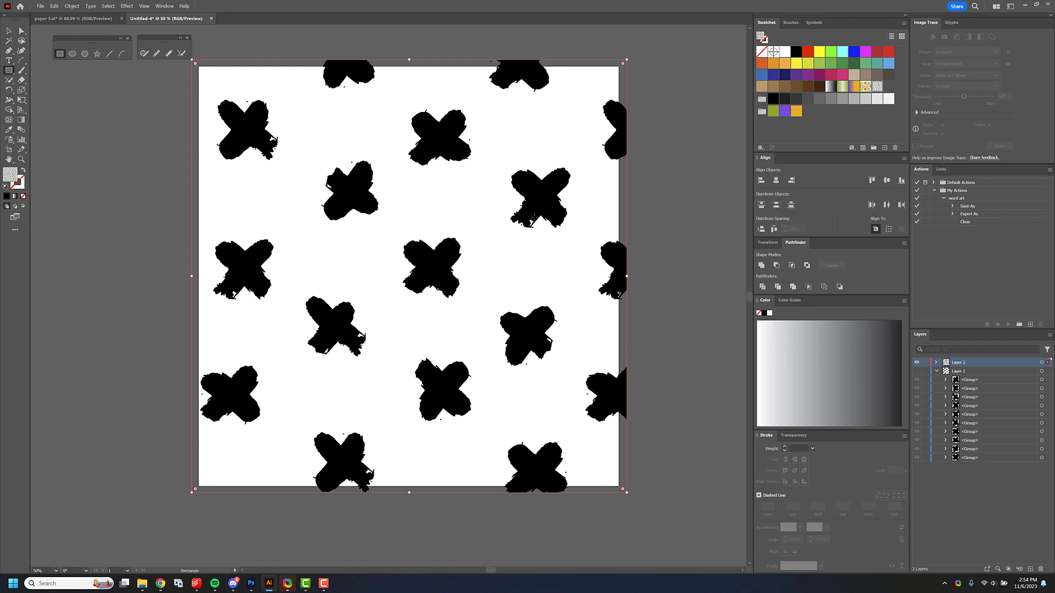
Scale only the rectangle's pattern to 50% with Transform > Scale.
{"action": "key", "text": "v"}
{"action": "right_click", "coordinate": [537, 220]}
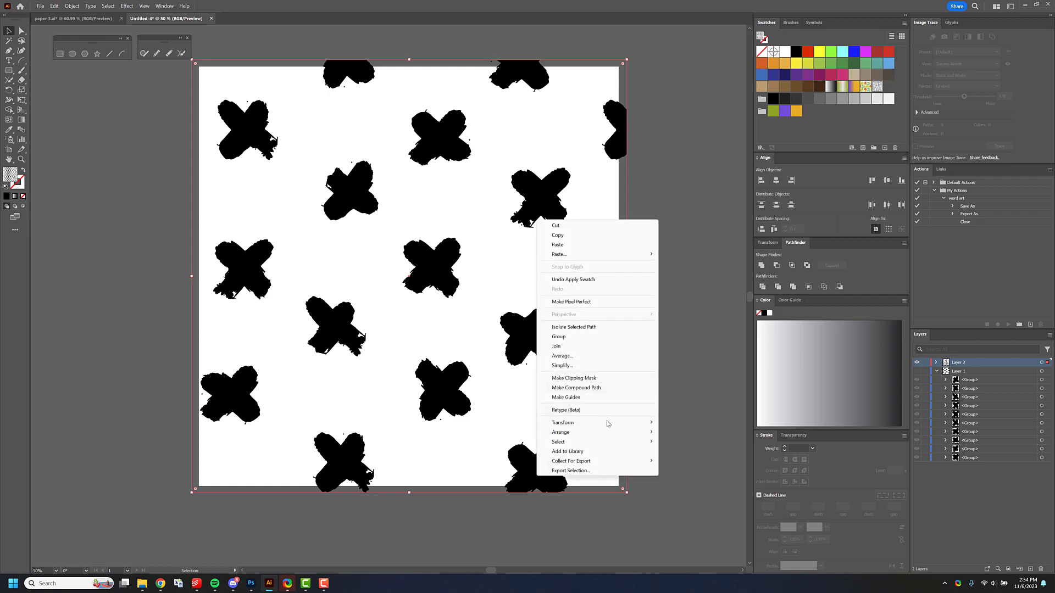
{"action": "mouse_move", "coordinate": [609, 423]}
{"action": "left_click", "coordinate": [680, 464]}
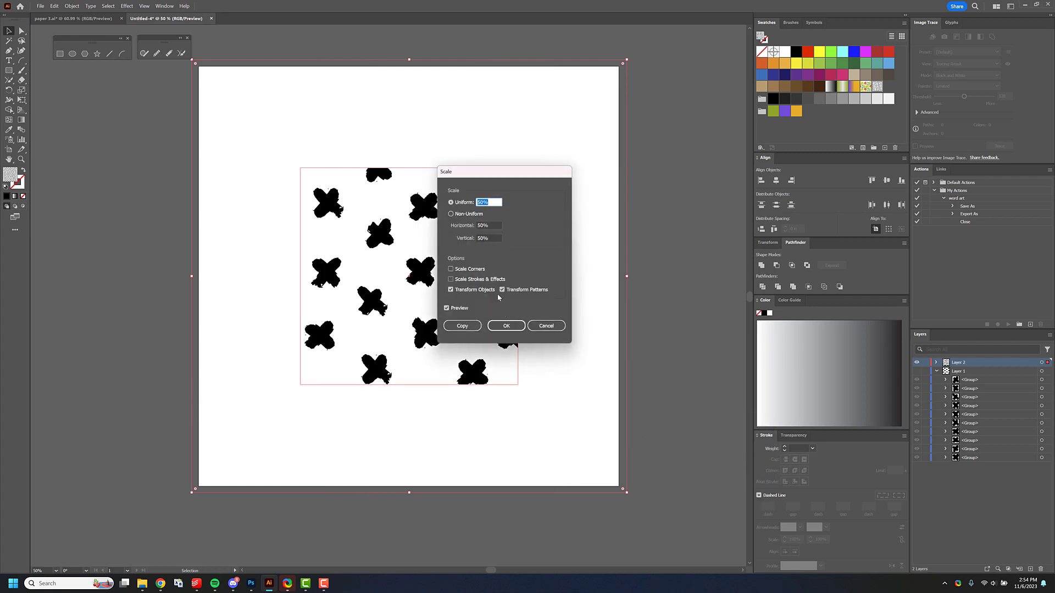
{"action": "left_click", "coordinate": [470, 291]}
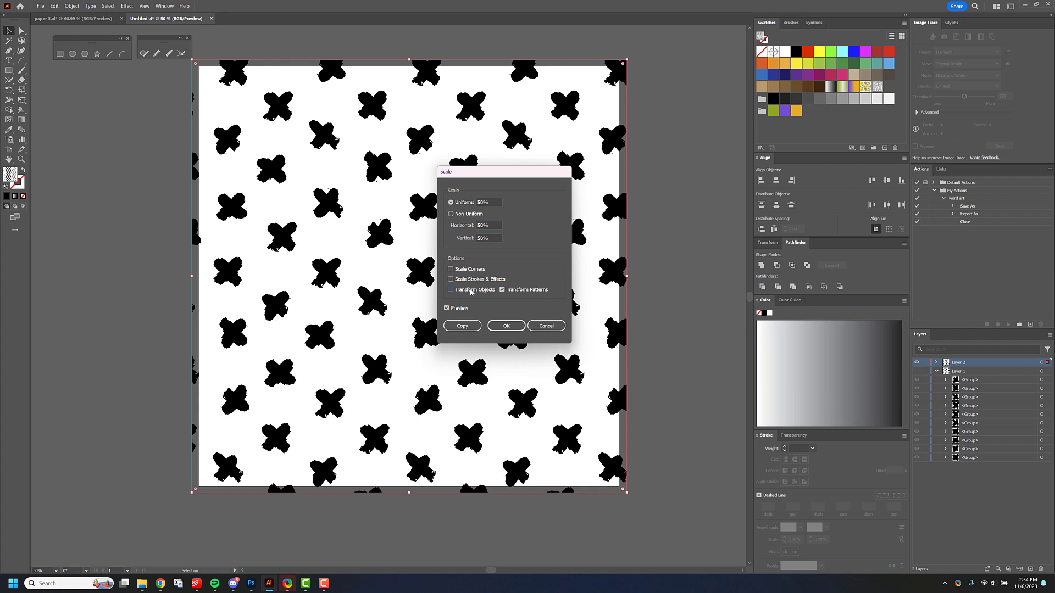
{"action": "left_click", "coordinate": [516, 324]}
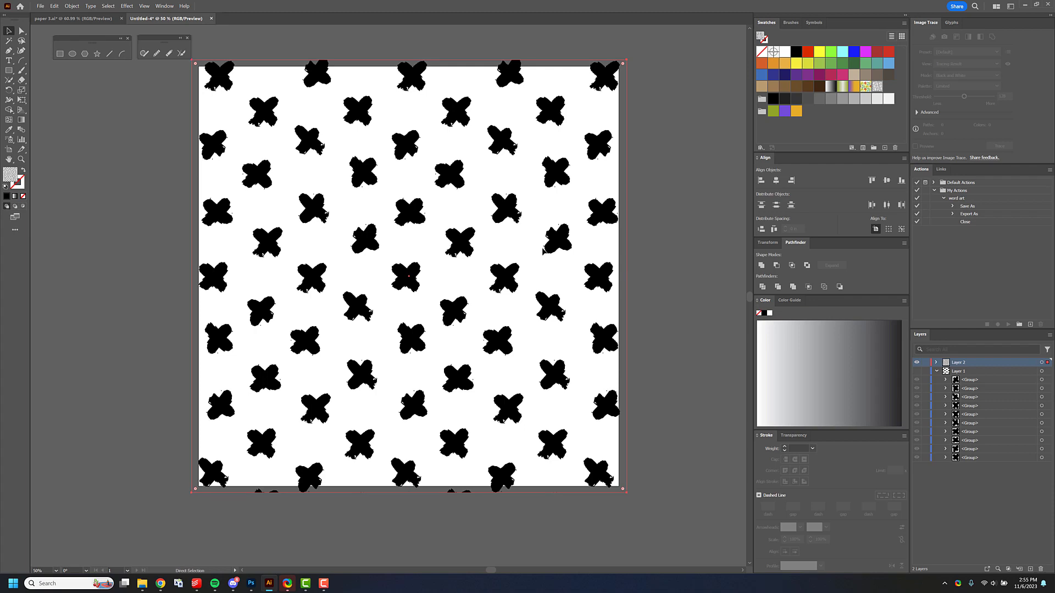
Save the document as paper 4.ai.
{"action": "key", "text": "ctrl+shift+s"}
{"action": "type", "text": "paper 4"}
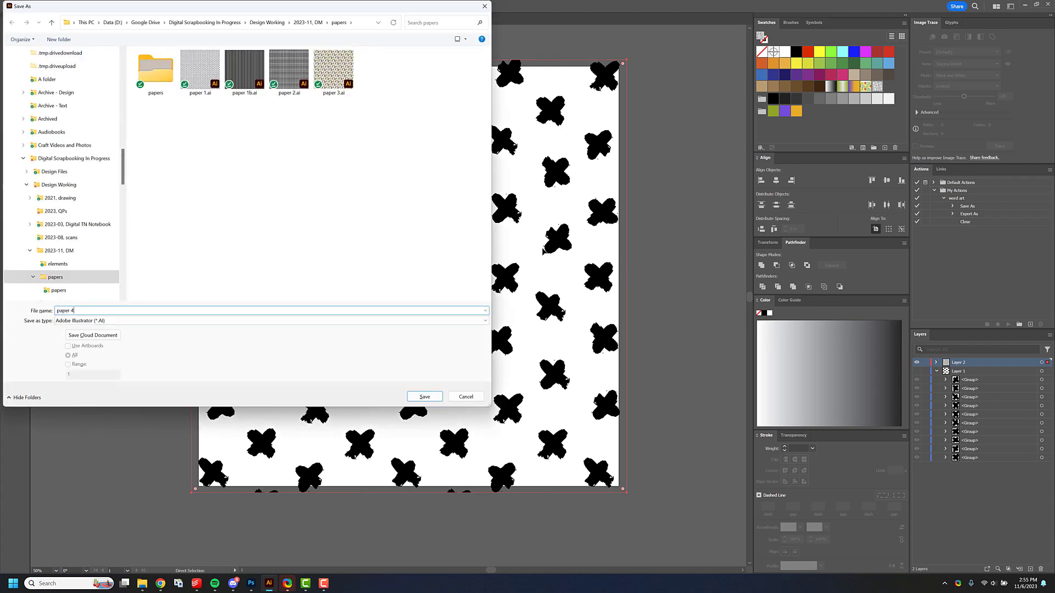
{"action": "key", "text": "Return"}
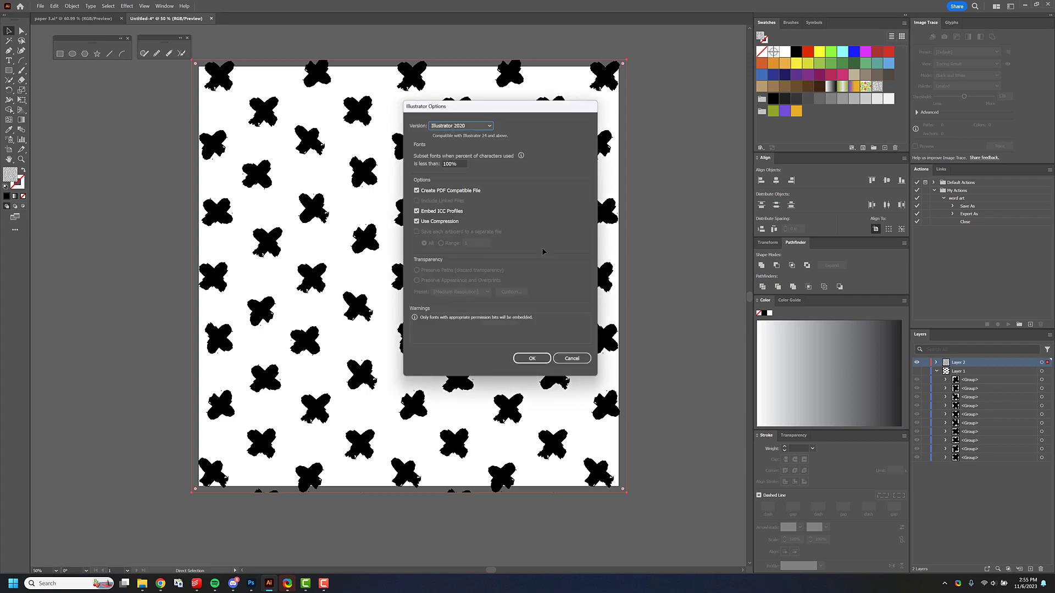
{"action": "left_click", "coordinate": [541, 356]}
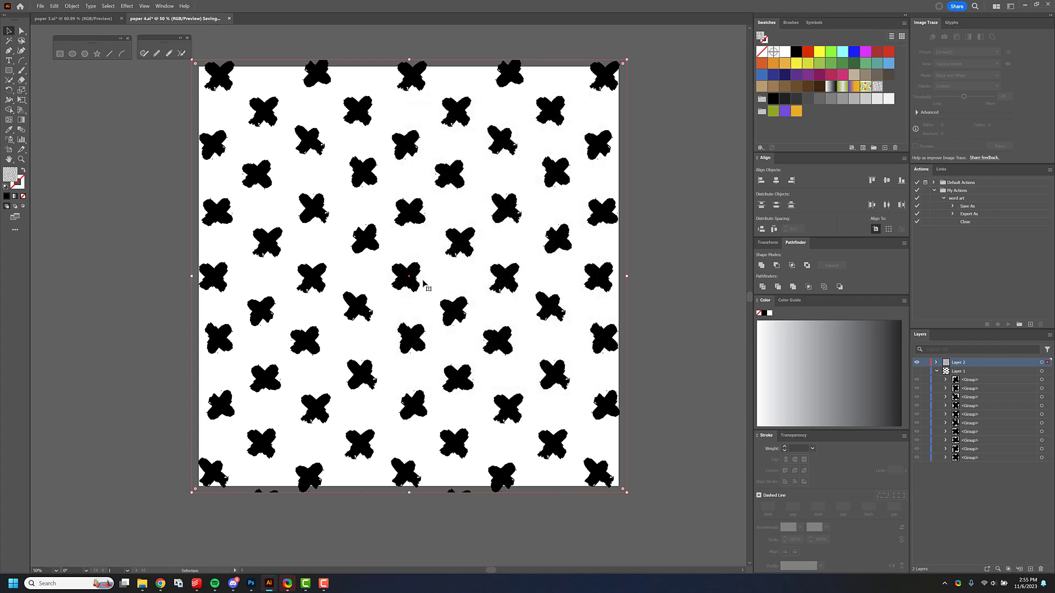
Zoom in on the X-pattern artwork to 300%.
{"action": "key", "text": "z"}
{"action": "left_click", "coordinate": [414, 258]}
{"action": "left_click", "coordinate": [413, 258]}
{"action": "left_click", "coordinate": [414, 257]}
{"action": "left_click", "coordinate": [414, 257]}
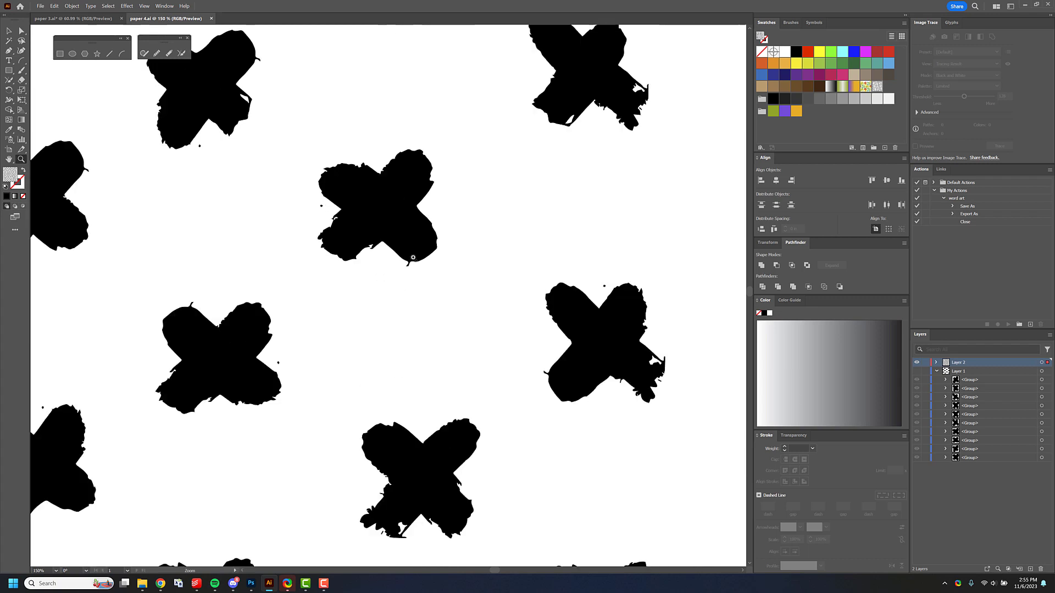
{"action": "left_click", "coordinate": [413, 257]}
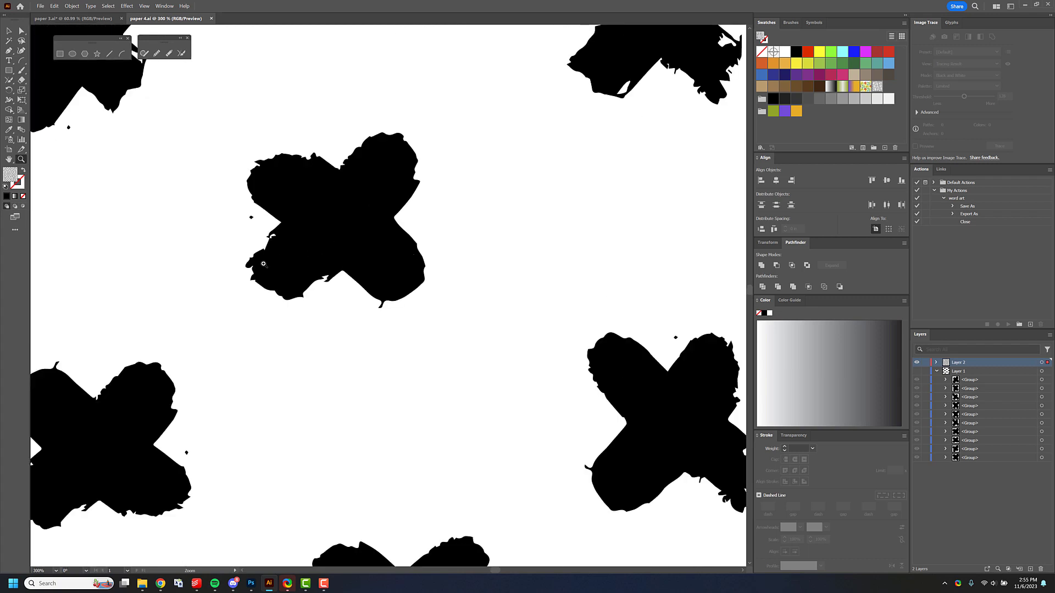
Open Save for Web (Legacy) with a 3600 px width, then cancel out.
{"action": "left_click", "coordinate": [40, 5]}
{"action": "mouse_move", "coordinate": [108, 195]}
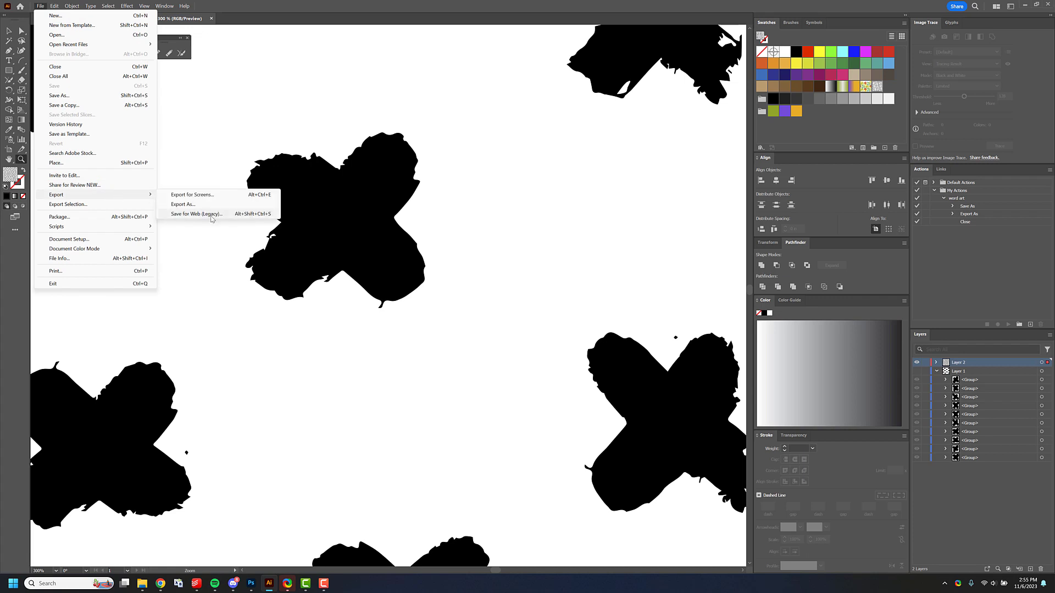
{"action": "left_click", "coordinate": [207, 215]}
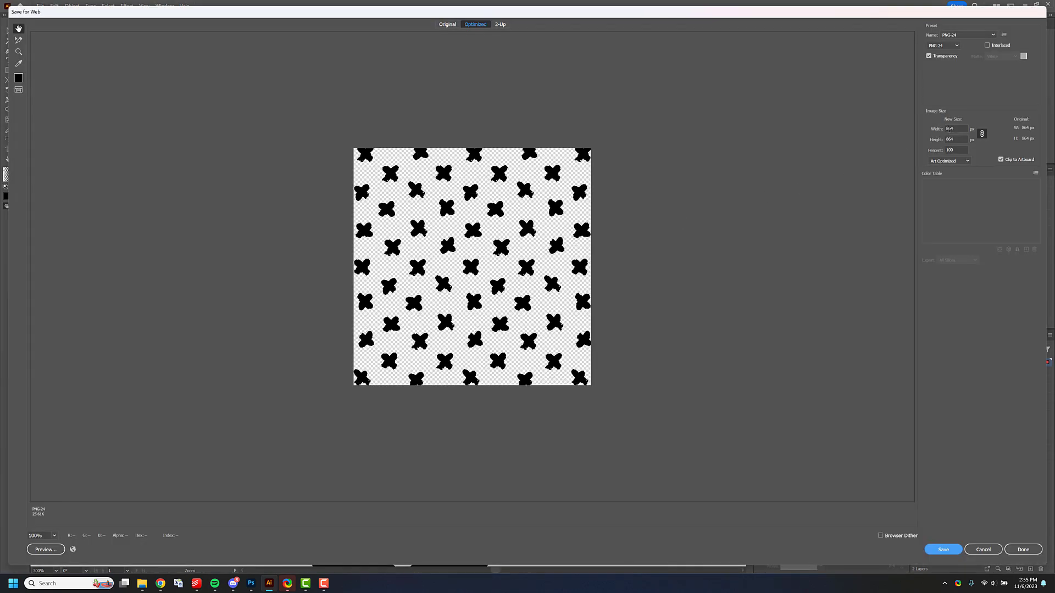
{"action": "left_click", "coordinate": [955, 129]}
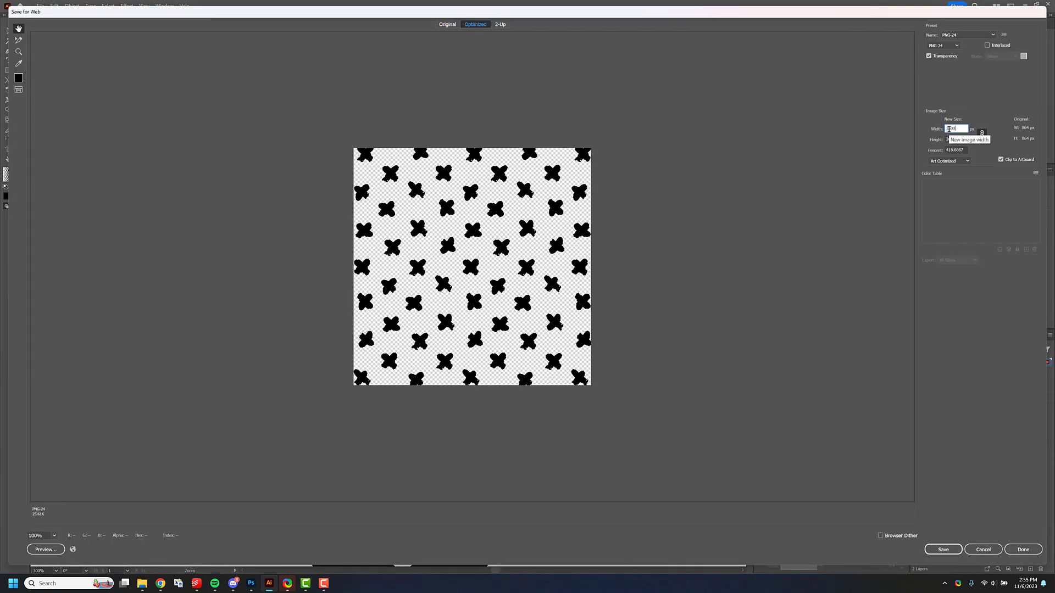
{"action": "key", "text": "Return"}
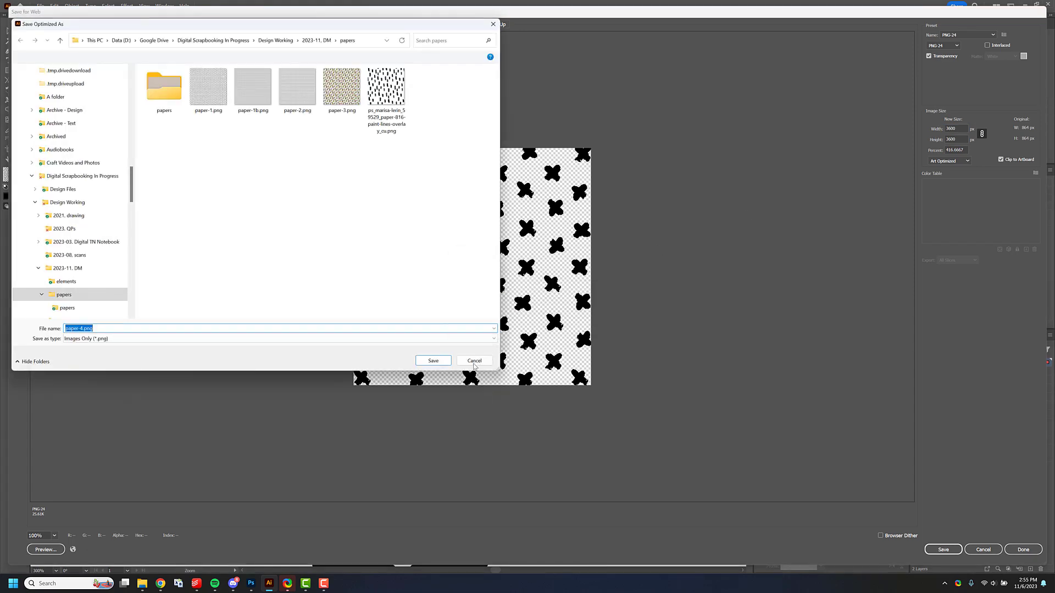
{"action": "left_click", "coordinate": [466, 358]}
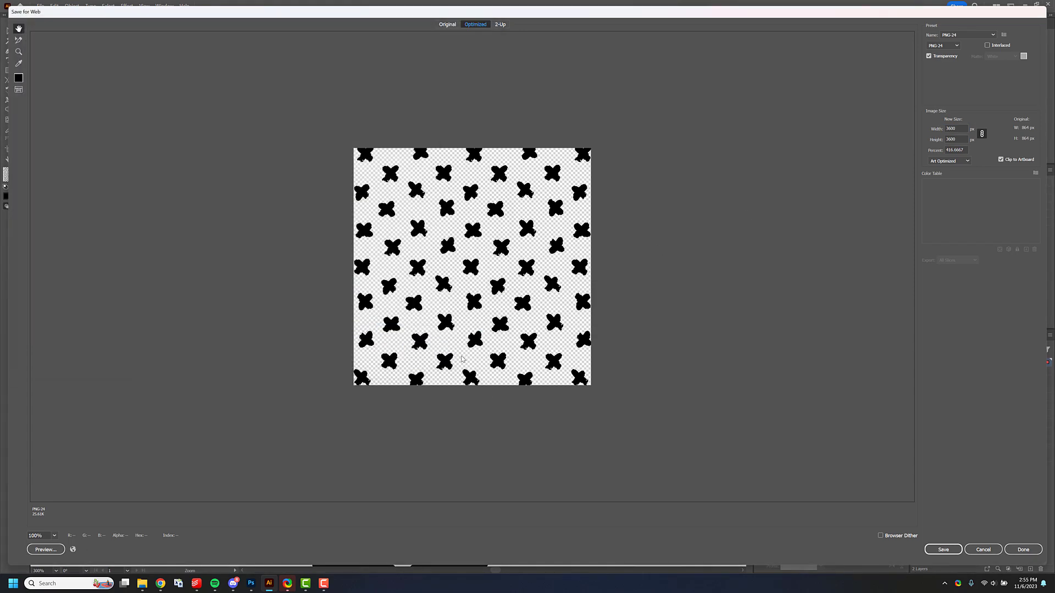
{"action": "key", "text": "Escape"}
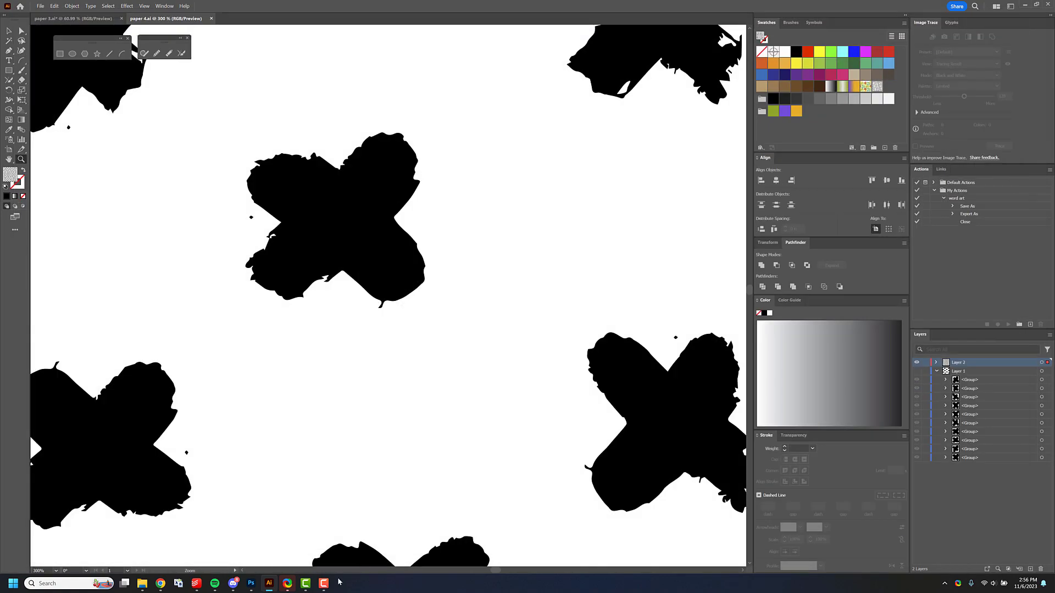
Switch to the Photoshop X document and merge the left X's selected layers.
{"action": "mouse_move", "coordinate": [286, 584]}
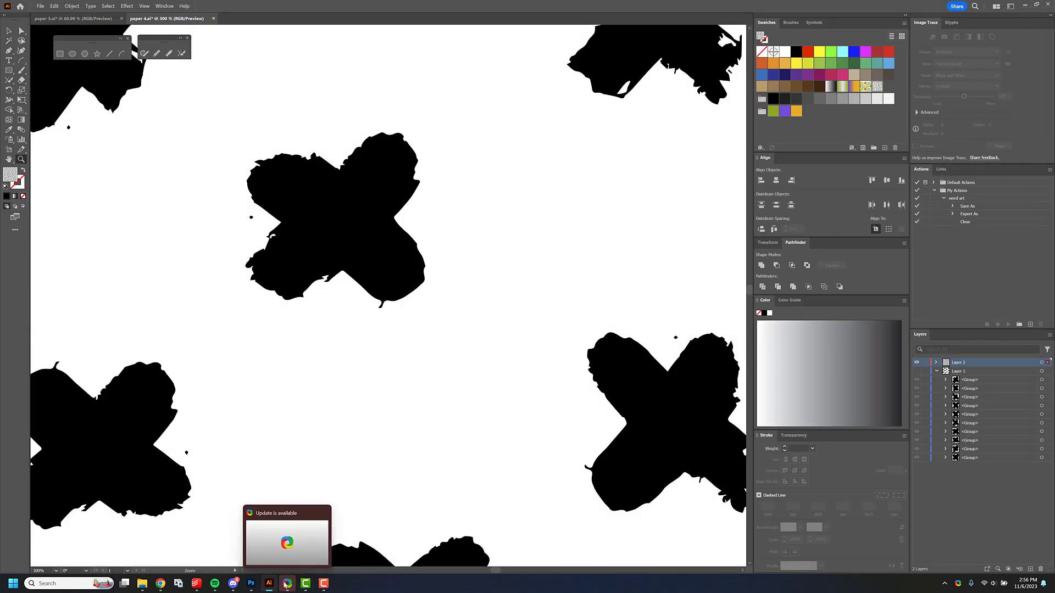
{"action": "left_click", "coordinate": [251, 583]}
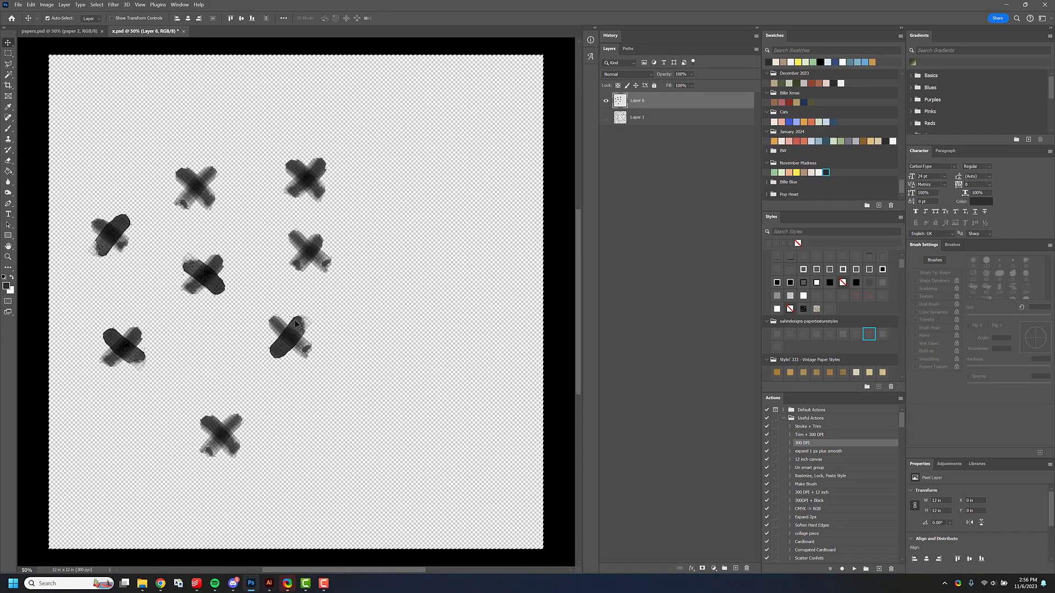
{"action": "left_click", "coordinate": [125, 246]}
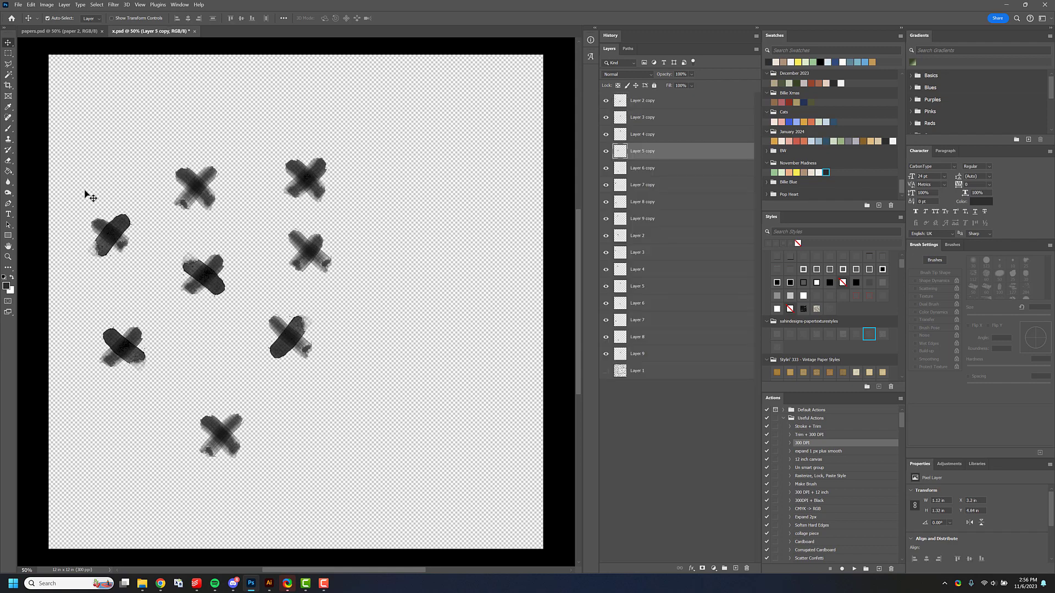
{"action": "left_click_drag", "start_coordinate": [85, 191], "coordinate": [138, 267]}
{"action": "right_click", "coordinate": [653, 186]}
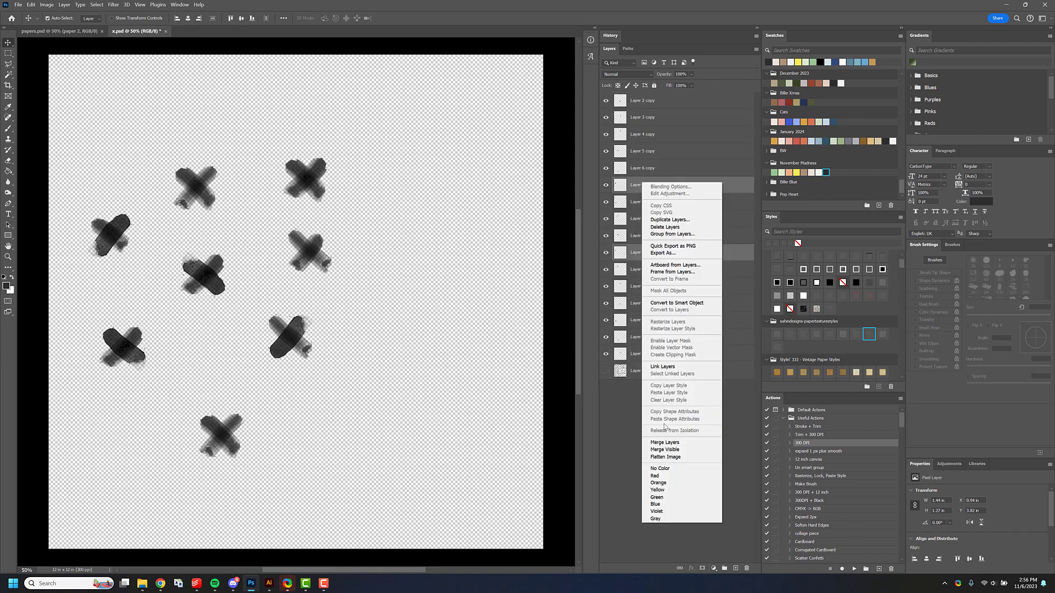
{"action": "left_click", "coordinate": [665, 443]}
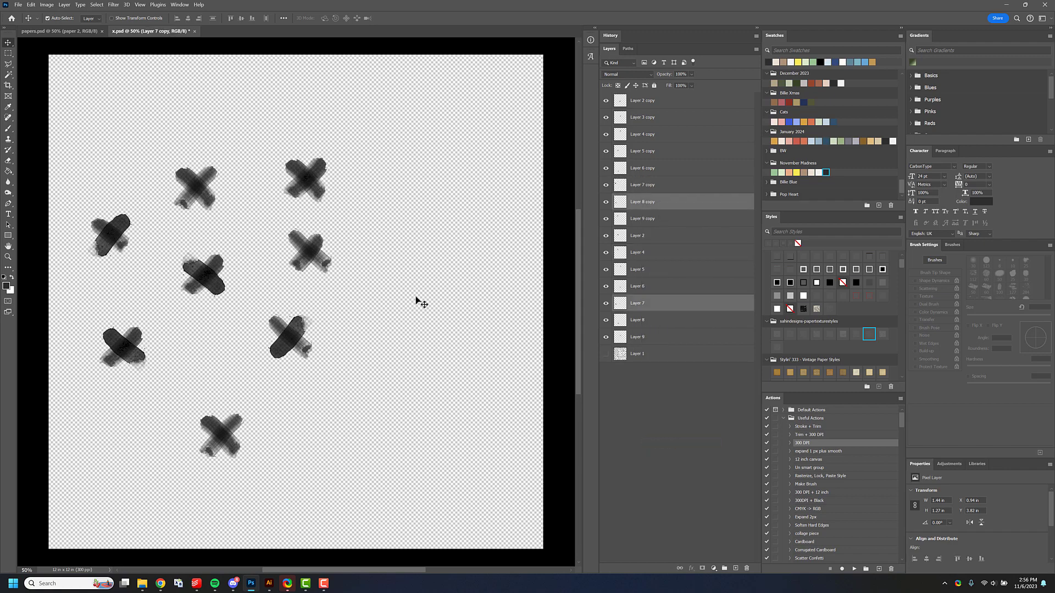
{"action": "right_click", "coordinate": [682, 308]}
{"action": "left_click", "coordinate": [706, 491]}
Merge two more pairs of X layers chosen from the canvas.
{"action": "left_click", "coordinate": [214, 199]}
{"action": "right_click", "coordinate": [669, 219]}
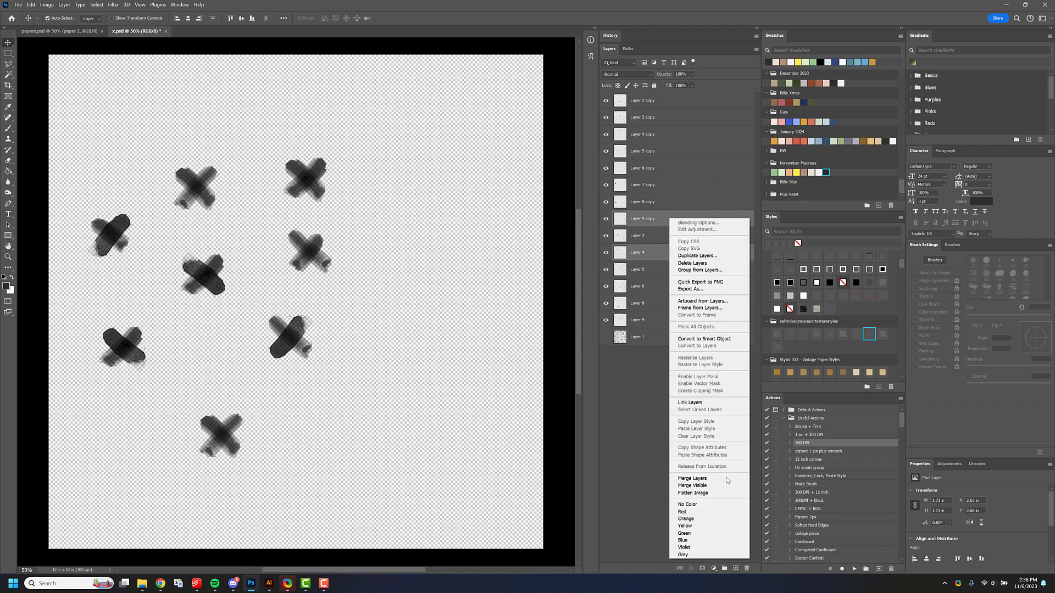
{"action": "left_click", "coordinate": [693, 479]}
{"action": "left_click", "coordinate": [237, 283]}
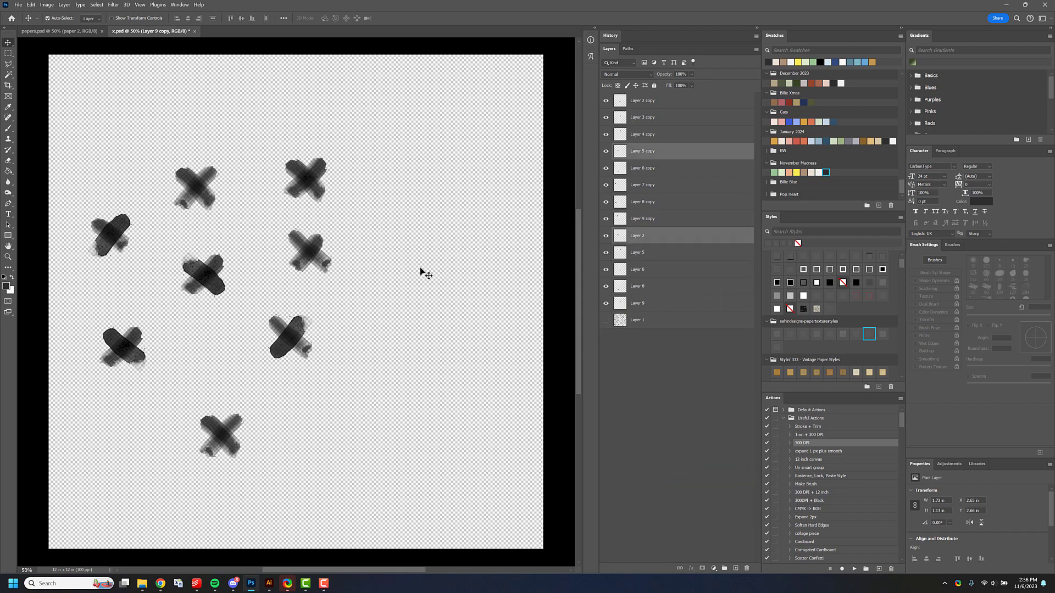
{"action": "right_click", "coordinate": [667, 236]}
{"action": "left_click", "coordinate": [706, 493]}
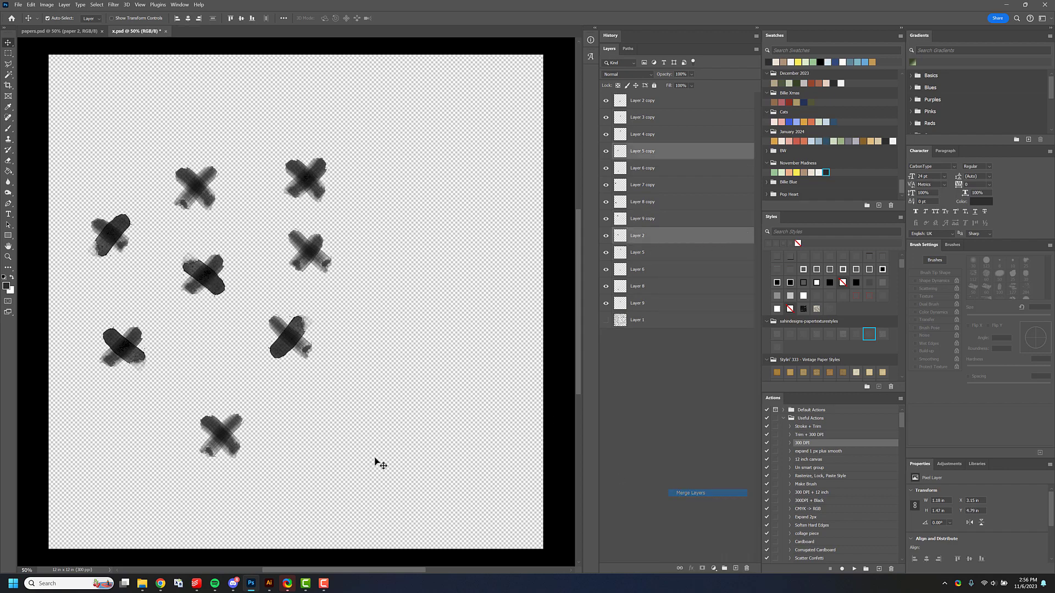
Merge Layer 8 into Layer 6 copy, Layer 6 into Layer 9, and Layer 9 into Layer 3 copy.
{"action": "left_click", "coordinate": [219, 432]}
{"action": "left_click", "coordinate": [679, 269], "text": "ctrl"}
{"action": "right_click", "coordinate": [679, 272]}
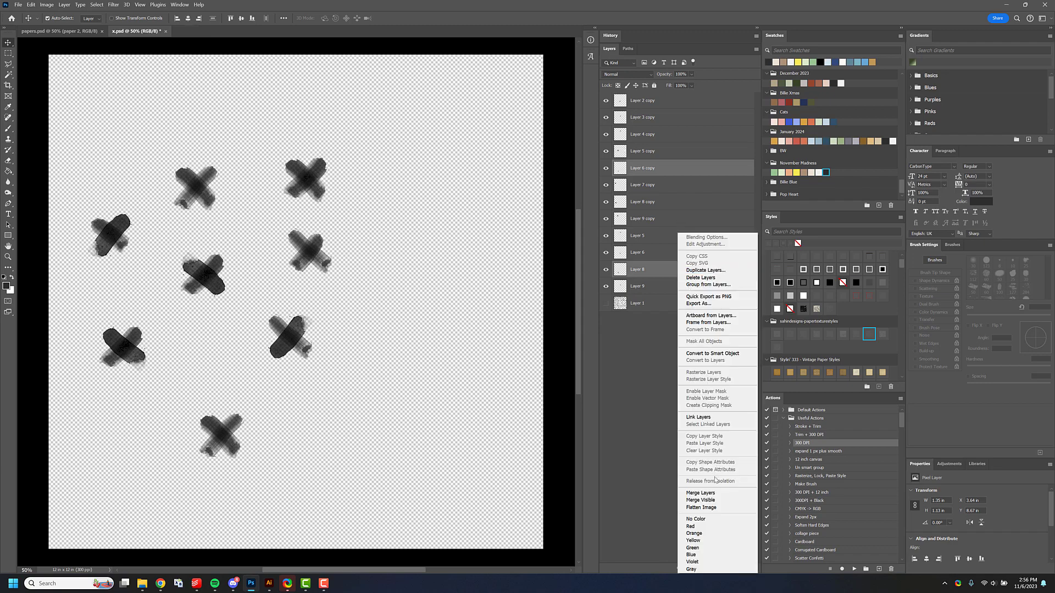
{"action": "left_click", "coordinate": [716, 494]}
{"action": "left_click", "coordinate": [264, 344]}
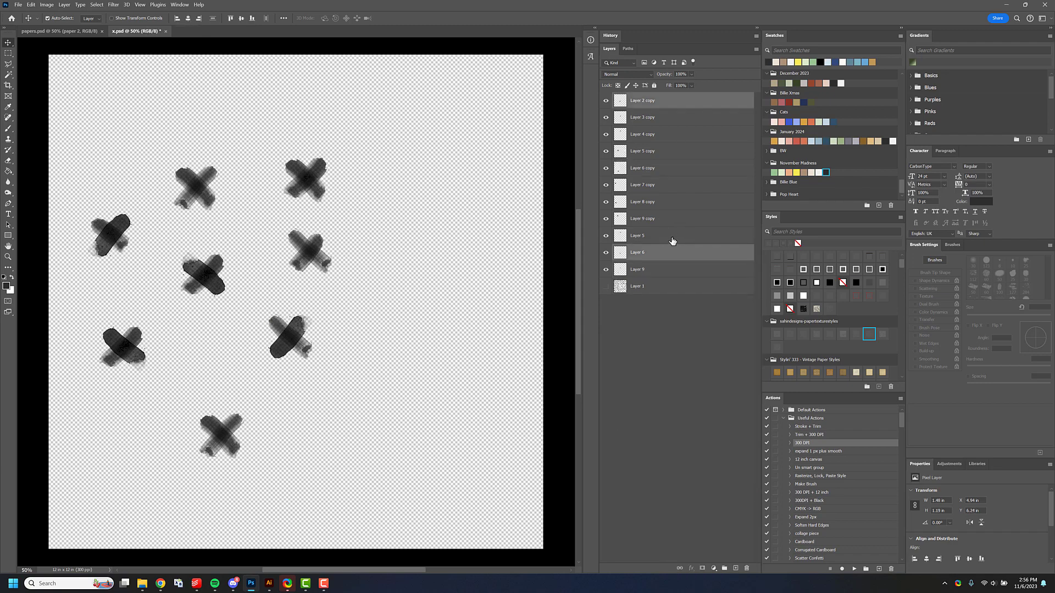
{"action": "right_click", "coordinate": [674, 254]}
{"action": "left_click", "coordinate": [697, 494]}
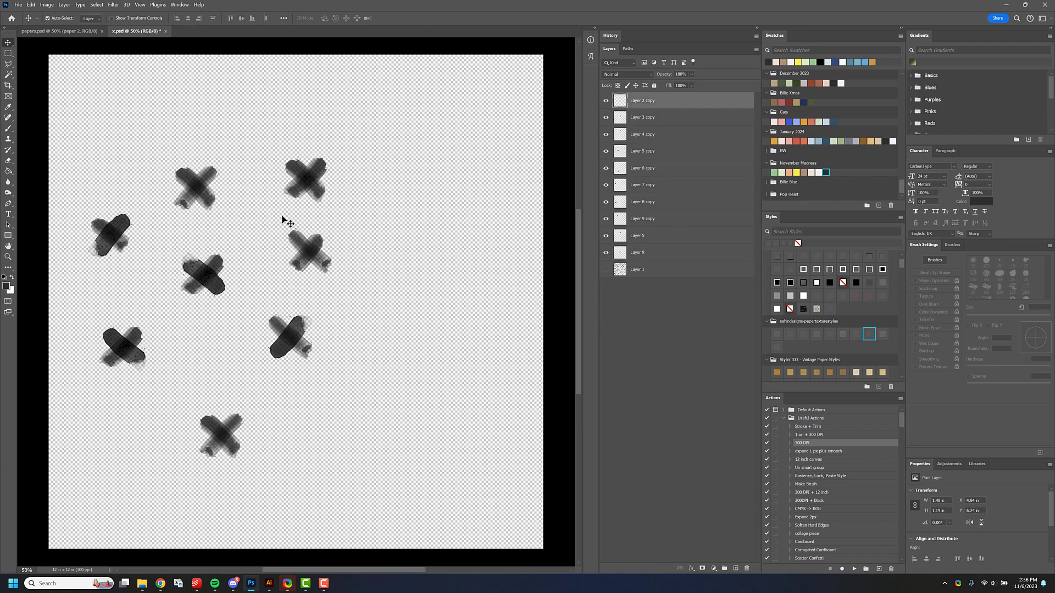
{"action": "left_click", "coordinate": [337, 271]}
{"action": "right_click", "coordinate": [670, 254]}
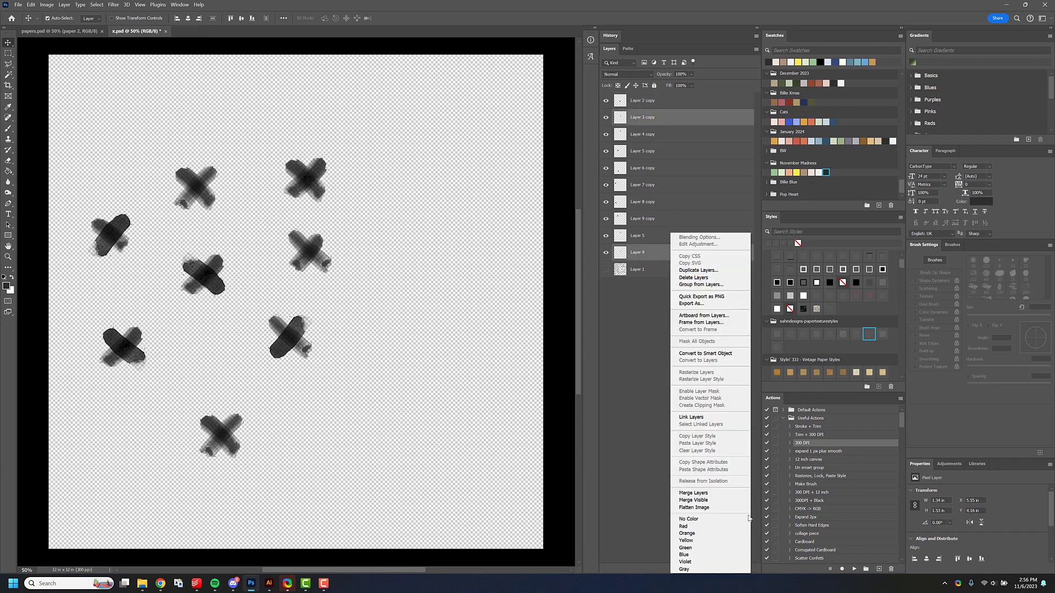
{"action": "left_click", "coordinate": [695, 493]}
Merge Layer 5 into Layer 4 copy and delete Layer 1.
{"action": "left_click", "coordinate": [305, 167]}
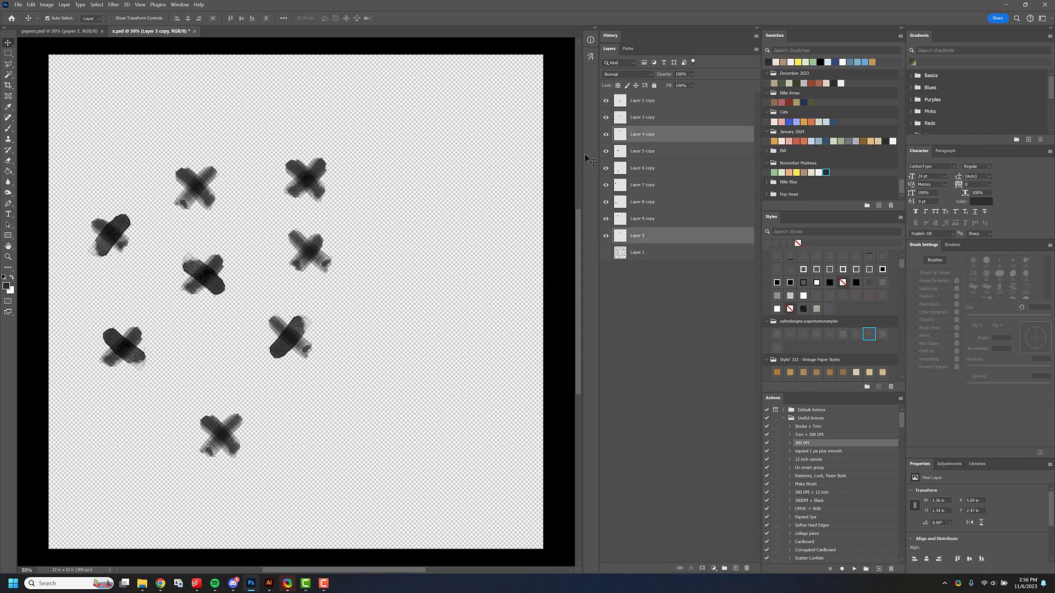
{"action": "right_click", "coordinate": [680, 136]}
{"action": "left_click", "coordinate": [702, 394]}
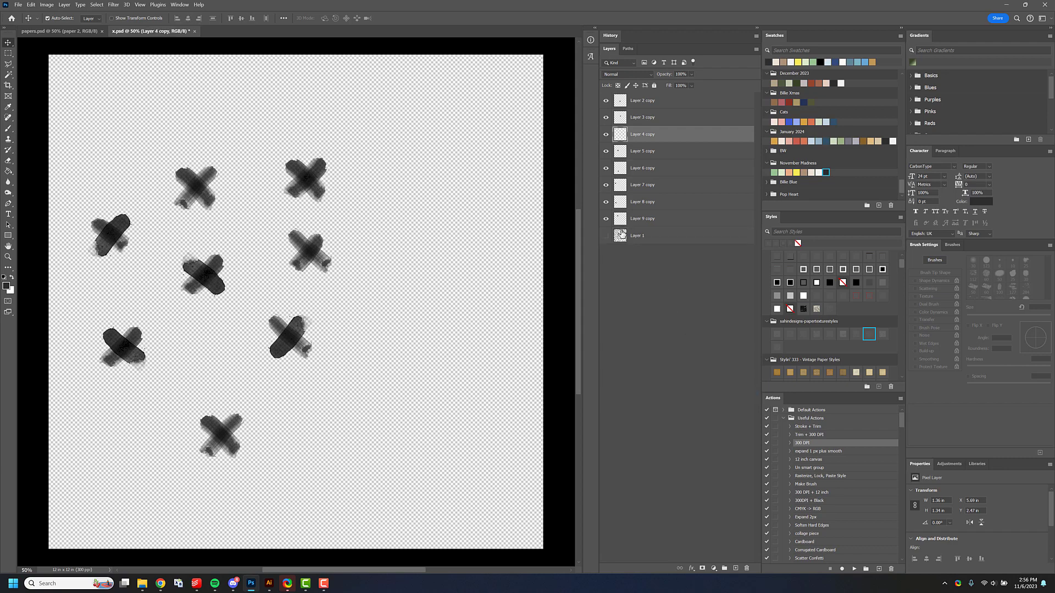
{"action": "left_click", "coordinate": [643, 240]}
{"action": "key", "text": "Delete"}
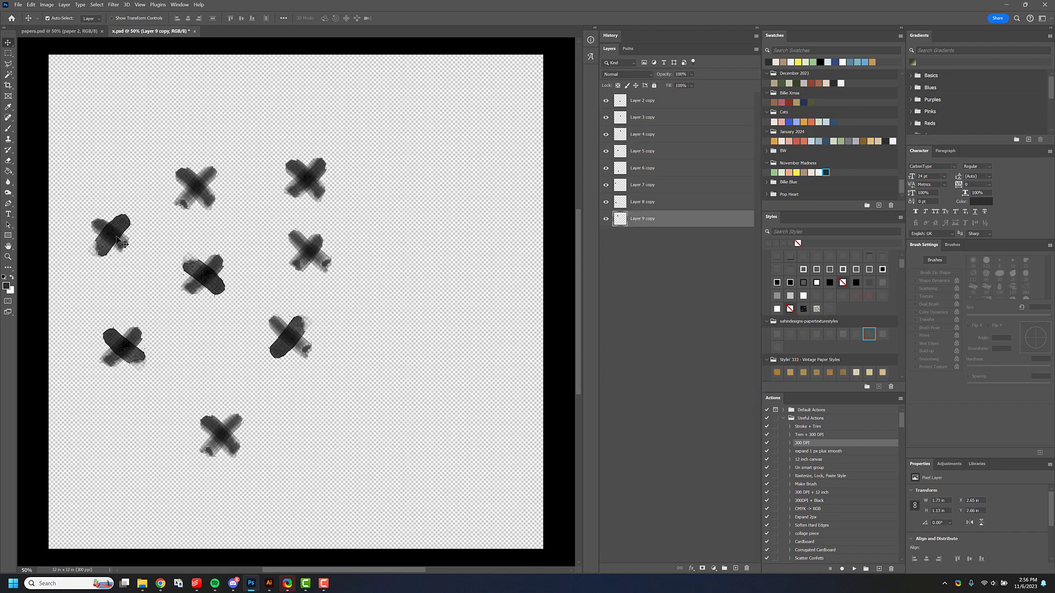
Move seven X marks into a column along the canvas's left edge.
{"action": "left_click_drag", "start_coordinate": [115, 238], "coordinate": [71, 77]}
{"action": "left_click_drag", "start_coordinate": [202, 187], "coordinate": [88, 149]}
{"action": "left_click_drag", "start_coordinate": [203, 275], "coordinate": [83, 223]}
{"action": "left_click_drag", "start_coordinate": [137, 344], "coordinate": [83, 280]}
{"action": "left_click_drag", "start_coordinate": [226, 437], "coordinate": [77, 352]}
{"action": "left_click_drag", "start_coordinate": [284, 346], "coordinate": [77, 433]}
{"action": "left_click_drag", "start_coordinate": [311, 267], "coordinate": [80, 532]}
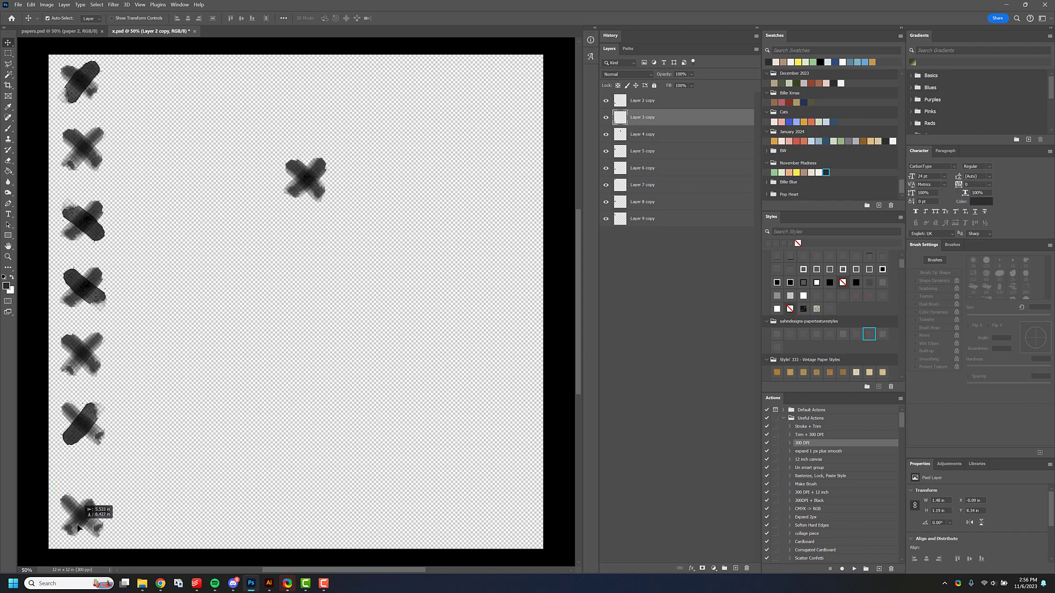
Space the left-column Xs evenly with Distribute Vertical Centers.
{"action": "left_click_drag", "start_coordinate": [153, 530], "coordinate": [58, 63]}
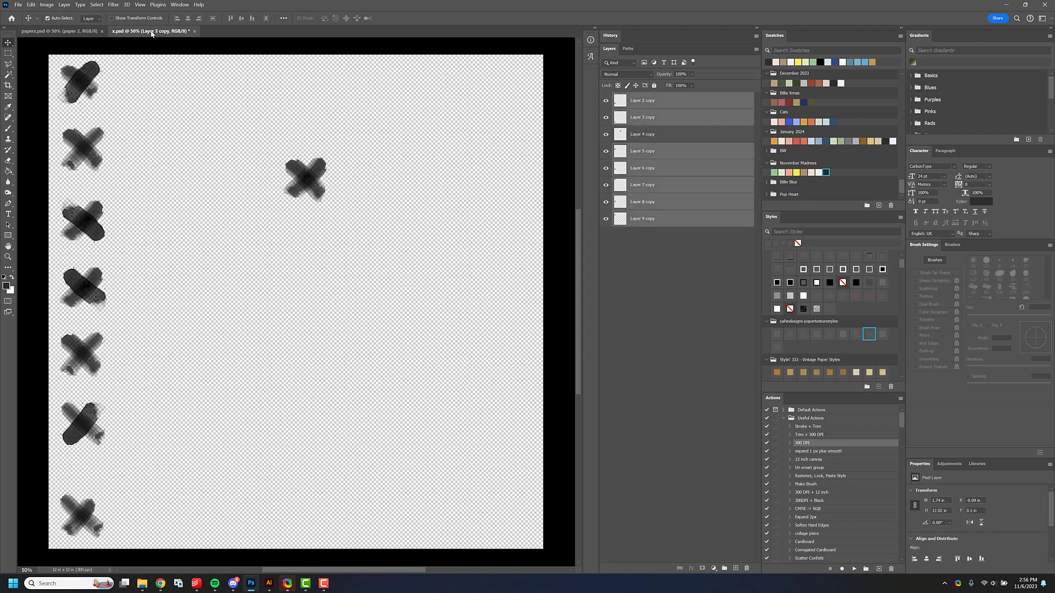
{"action": "left_click", "coordinate": [220, 20]}
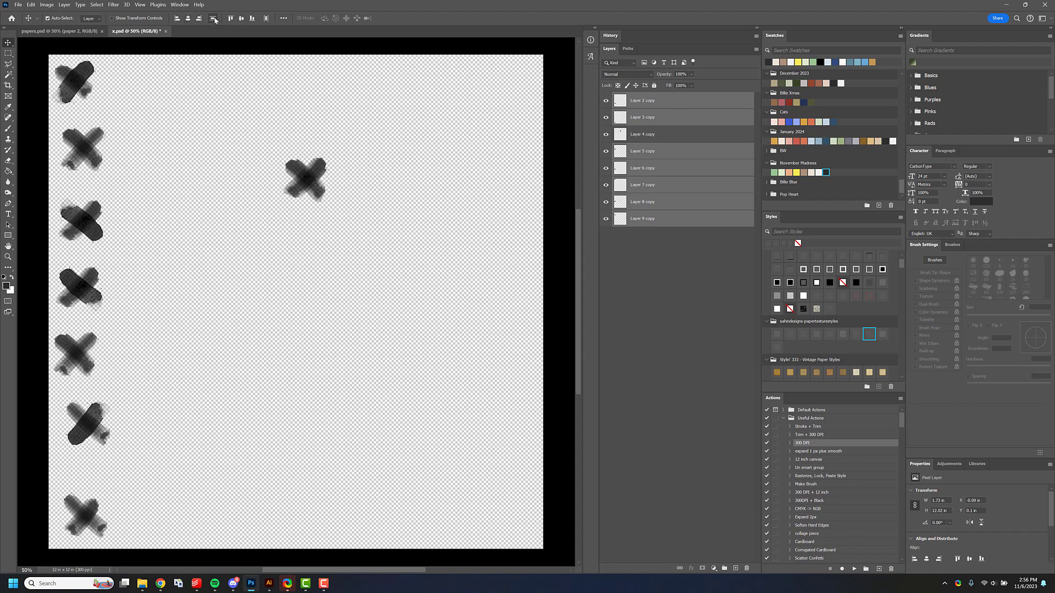
{"action": "left_click", "coordinate": [214, 20]}
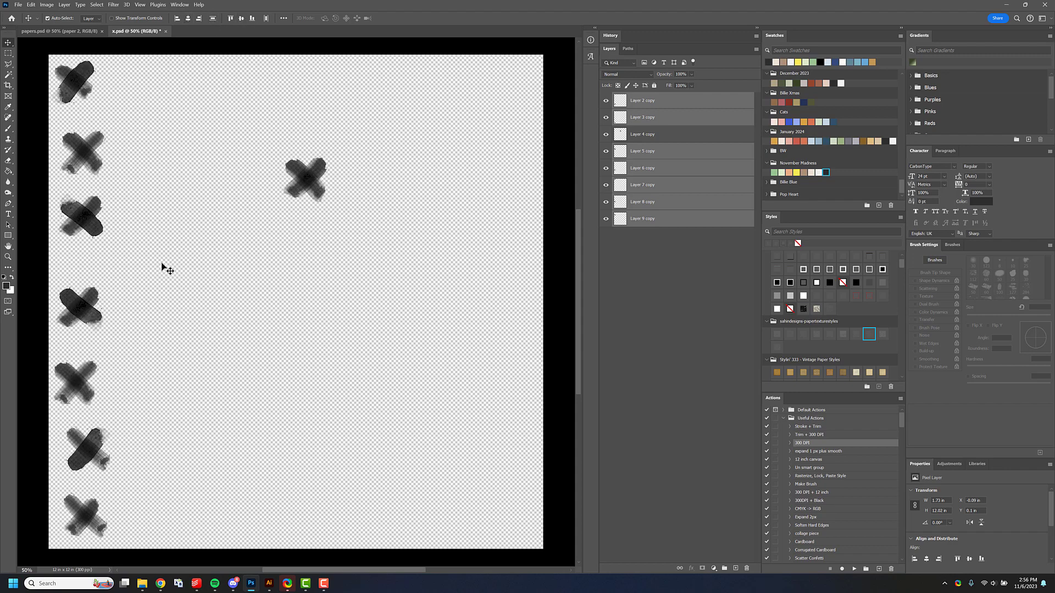
{"action": "left_click", "coordinate": [192, 258]}
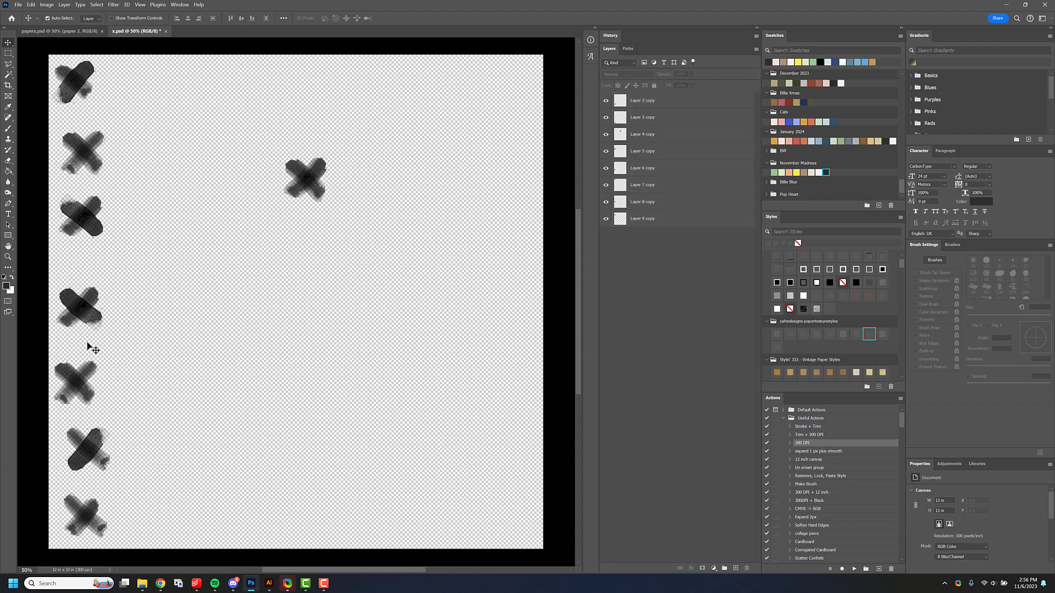
Nudge the fourth, fifth and sixth Xs slightly upward and reselect the whole column.
{"action": "left_click_drag", "start_coordinate": [80, 382], "coordinate": [80, 379]}
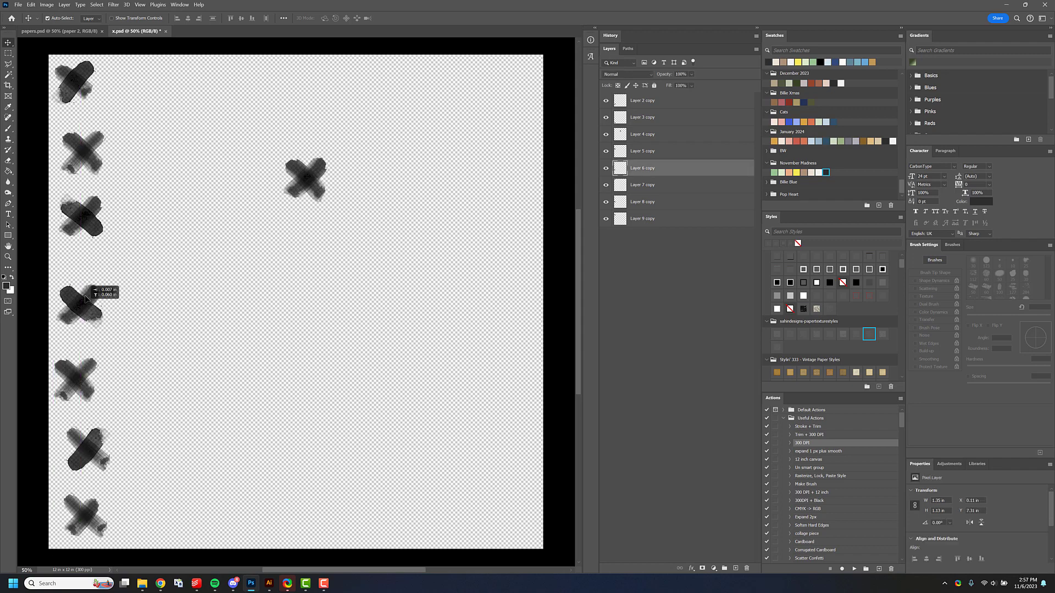
{"action": "left_click_drag", "start_coordinate": [85, 295], "coordinate": [85, 284]}
{"action": "left_click_drag", "start_coordinate": [86, 385], "coordinate": [84, 370]}
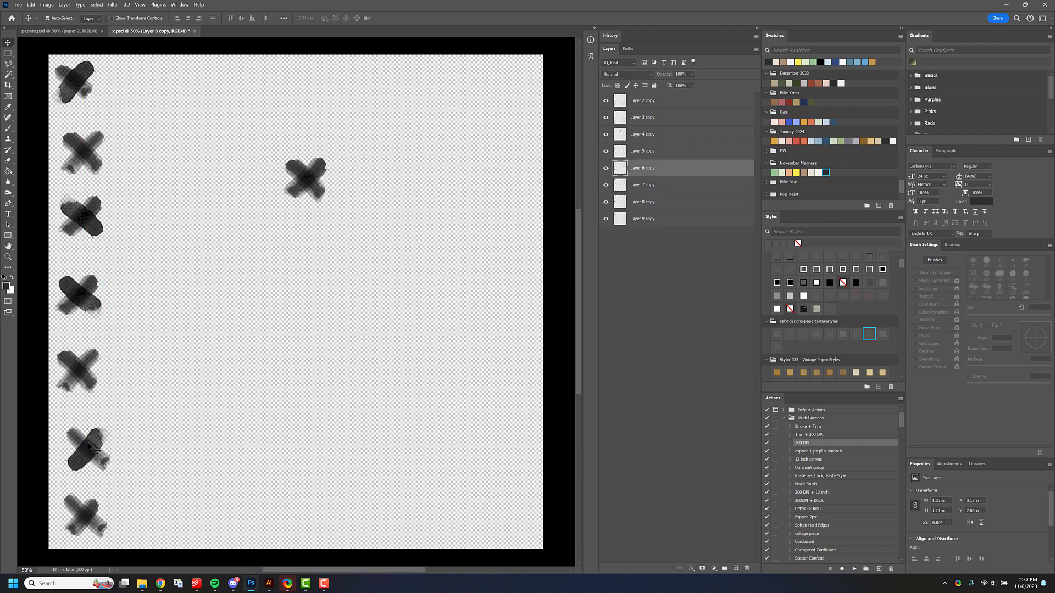
{"action": "left_click_drag", "start_coordinate": [91, 446], "coordinate": [83, 437]}
{"action": "left_click_drag", "start_coordinate": [46, 70], "coordinate": [112, 540]}
Duplicate the X column, rotate the copy 180° beside it, and add the lone X on top.
{"action": "key", "text": "ctrl+j"}
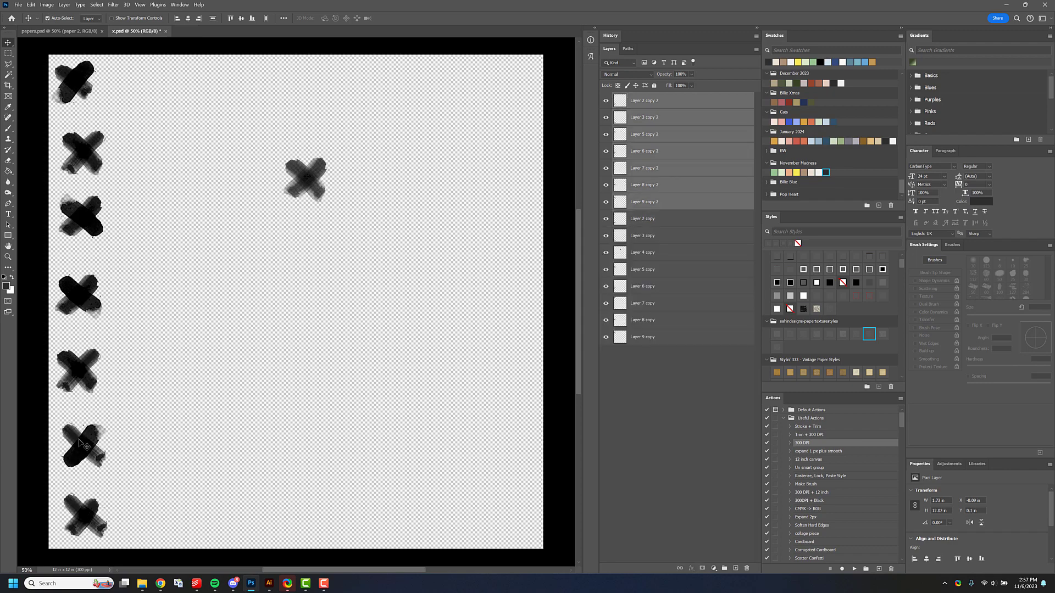
{"action": "left_click_drag", "start_coordinate": [94, 201], "coordinate": [184, 207]}
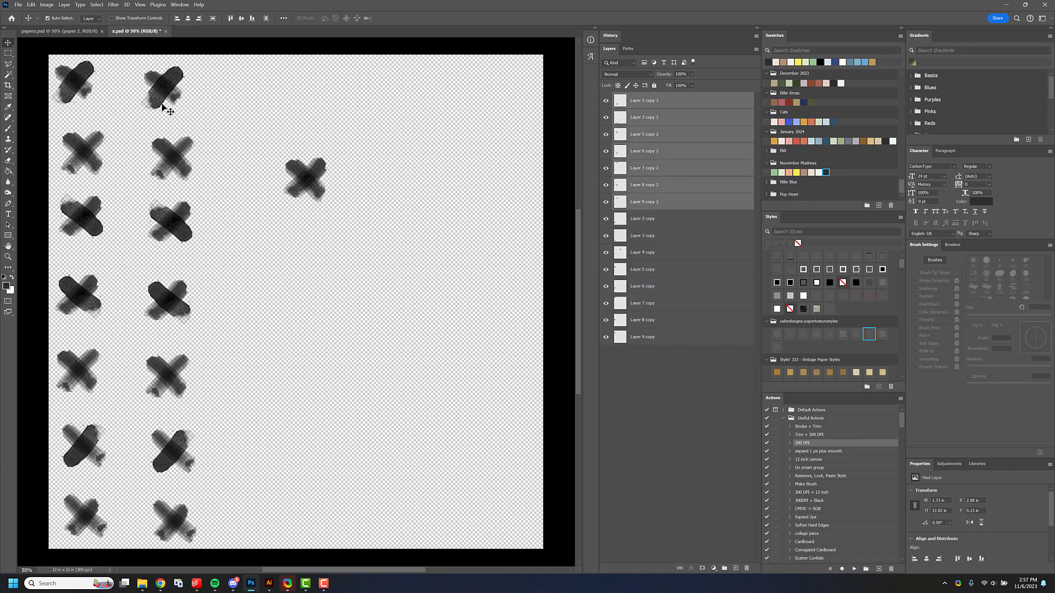
{"action": "key", "text": "ctrl+t"}
{"action": "left_click_drag", "start_coordinate": [181, 53], "coordinate": [244, 314]}
{"action": "left_click_drag", "start_coordinate": [176, 322], "coordinate": [213, 307]}
{"action": "key", "text": "Return"}
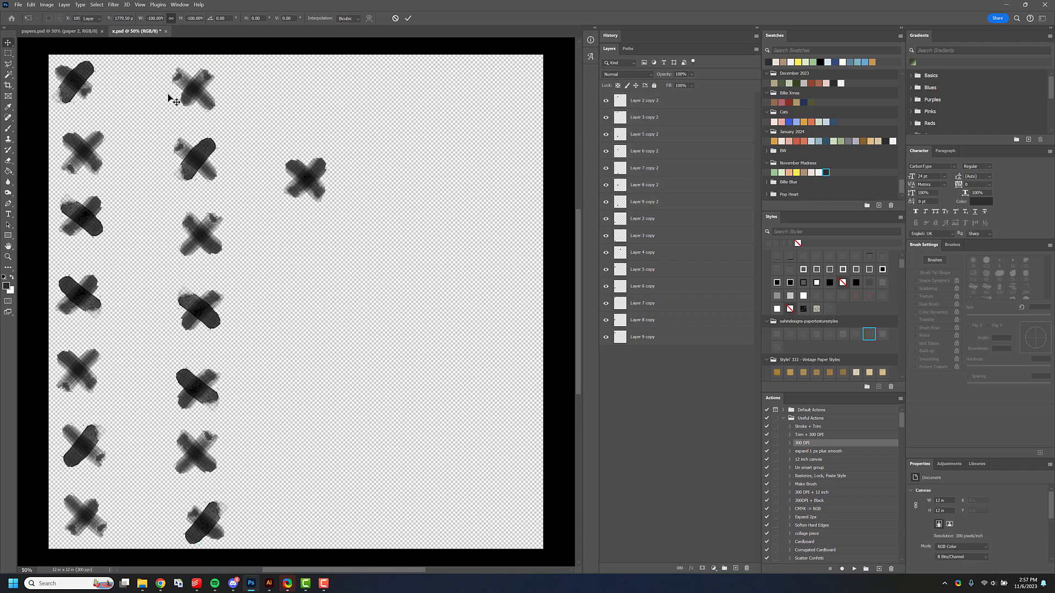
{"action": "left_click_drag", "start_coordinate": [162, 64], "coordinate": [225, 531]}
{"action": "left_click_drag", "start_coordinate": [215, 180], "coordinate": [215, 213]}
{"action": "left_click_drag", "start_coordinate": [283, 157], "coordinate": [255, 538]}
Merge each column into one layer, move the second column closer, and select both.
{"action": "right_click", "coordinate": [674, 257]}
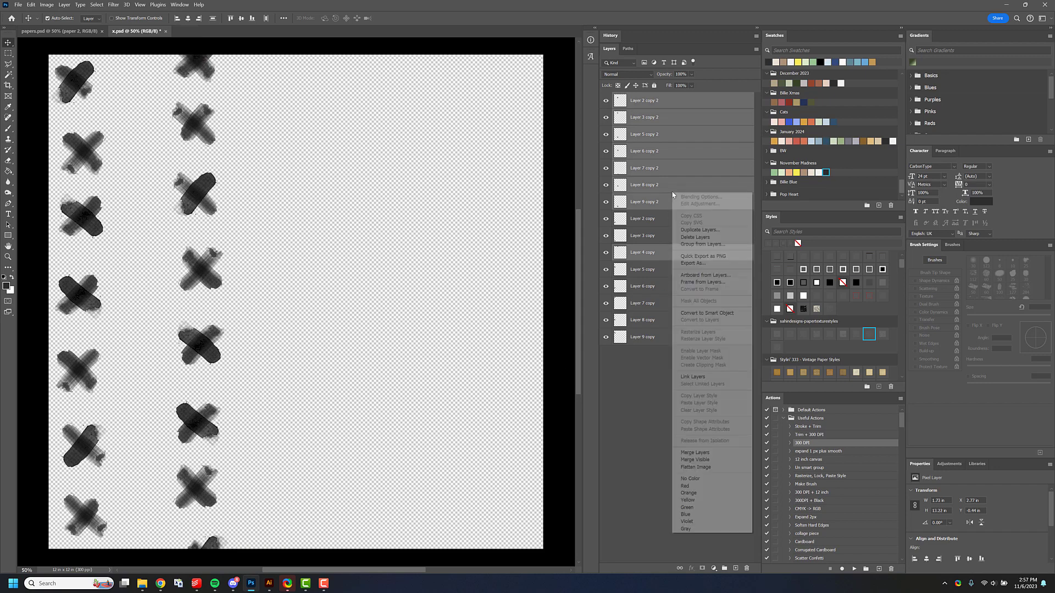
{"action": "left_click", "coordinate": [708, 453]}
{"action": "left_click_drag", "start_coordinate": [44, 56], "coordinate": [110, 530]}
{"action": "right_click", "coordinate": [708, 141]}
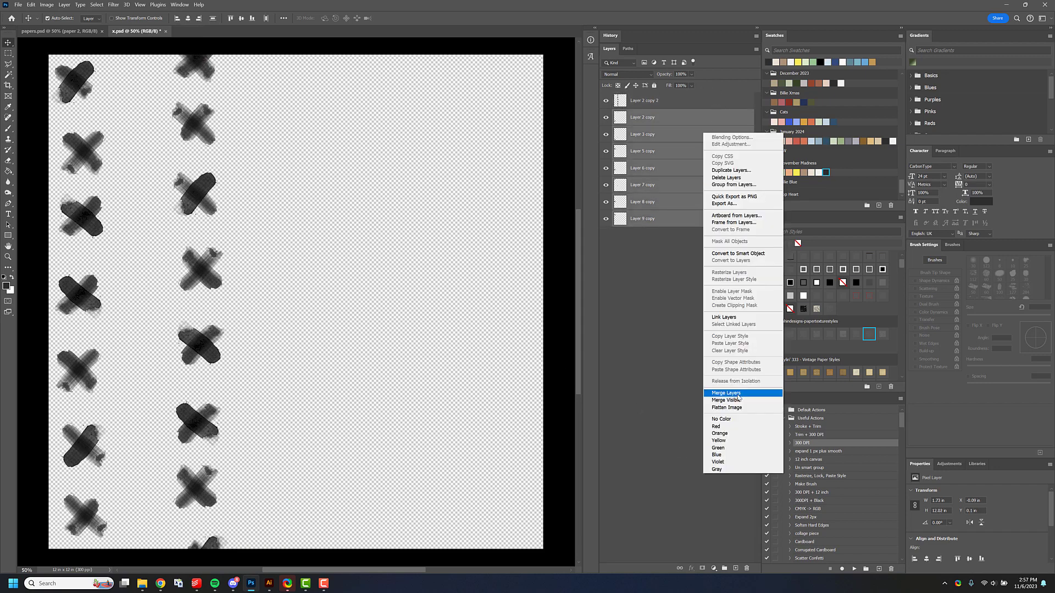
{"action": "left_click", "coordinate": [715, 394]}
{"action": "left_click_drag", "start_coordinate": [204, 125], "coordinate": [161, 116]}
{"action": "key", "text": "ctrl+alt+a"}
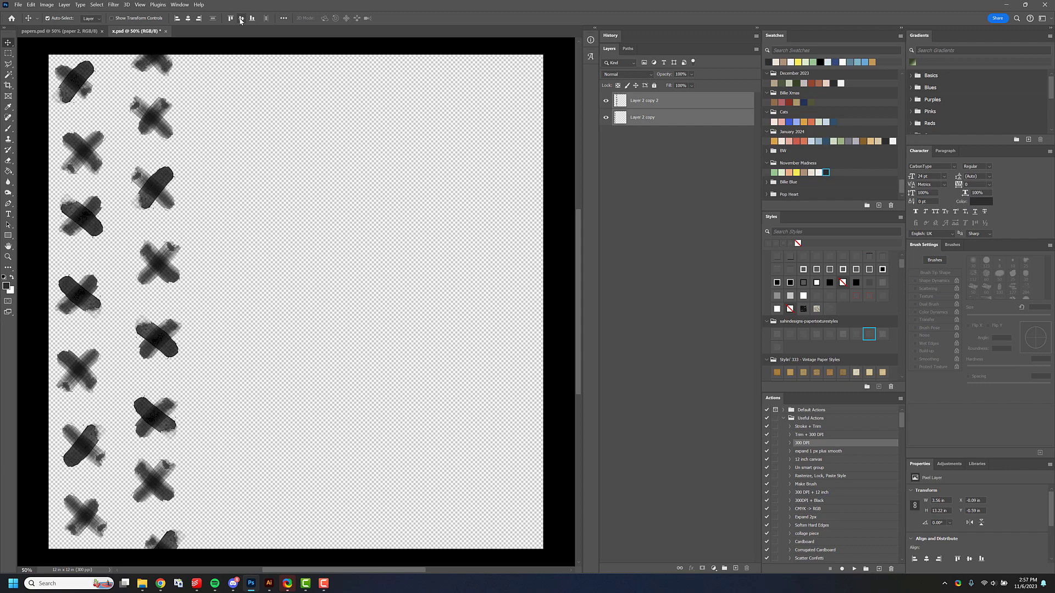
Align the two columns, then add a 180°-rotated copy of them to the right.
{"action": "left_click", "coordinate": [241, 19]}
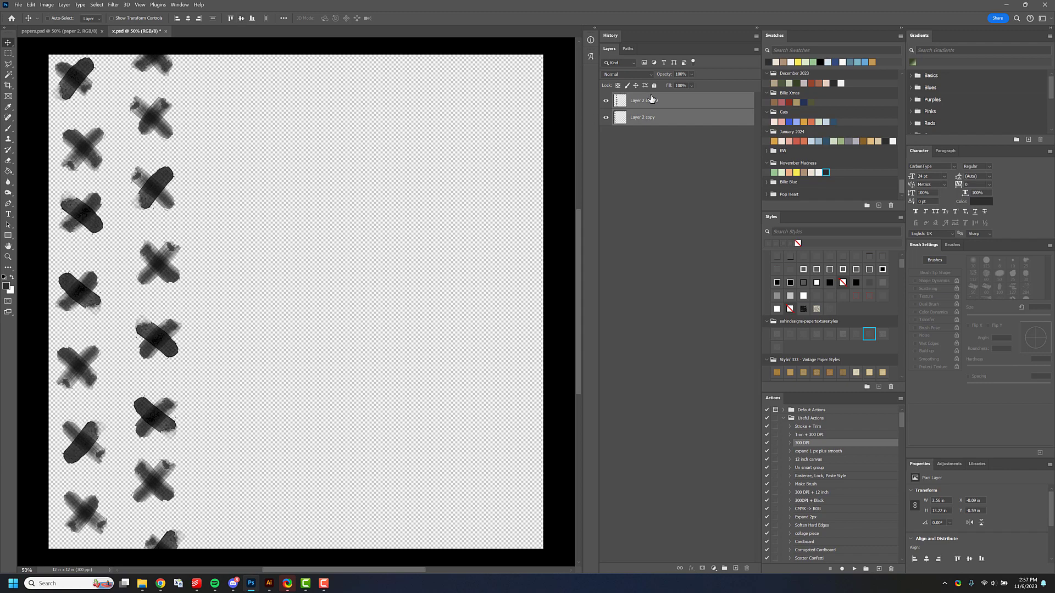
{"action": "key", "text": "ctrl+j"}
{"action": "left_click_drag", "start_coordinate": [115, 150], "coordinate": [271, 134]}
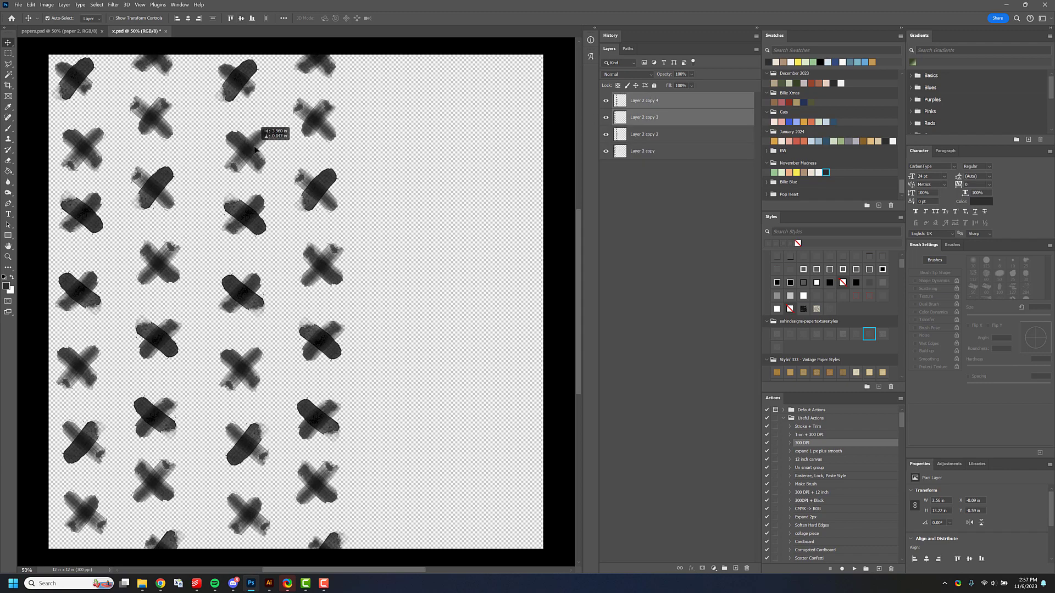
{"action": "key", "text": "ctrl+t"}
{"action": "left_click_drag", "start_coordinate": [237, 38], "coordinate": [356, 488]}
{"action": "key", "text": "Return"}
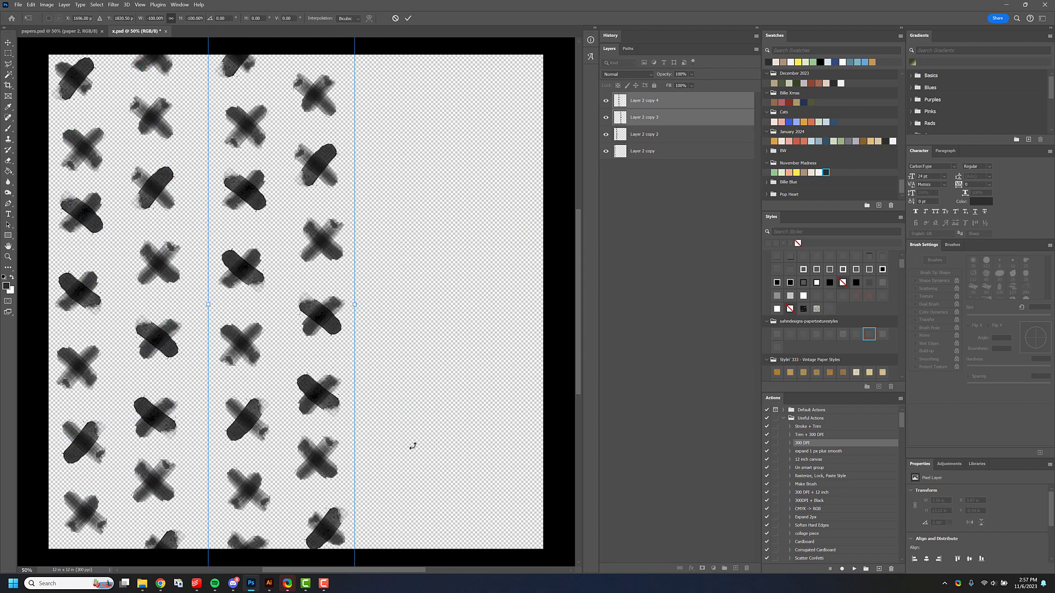
{"action": "left_click_drag", "start_coordinate": [246, 275], "coordinate": [345, 265]}
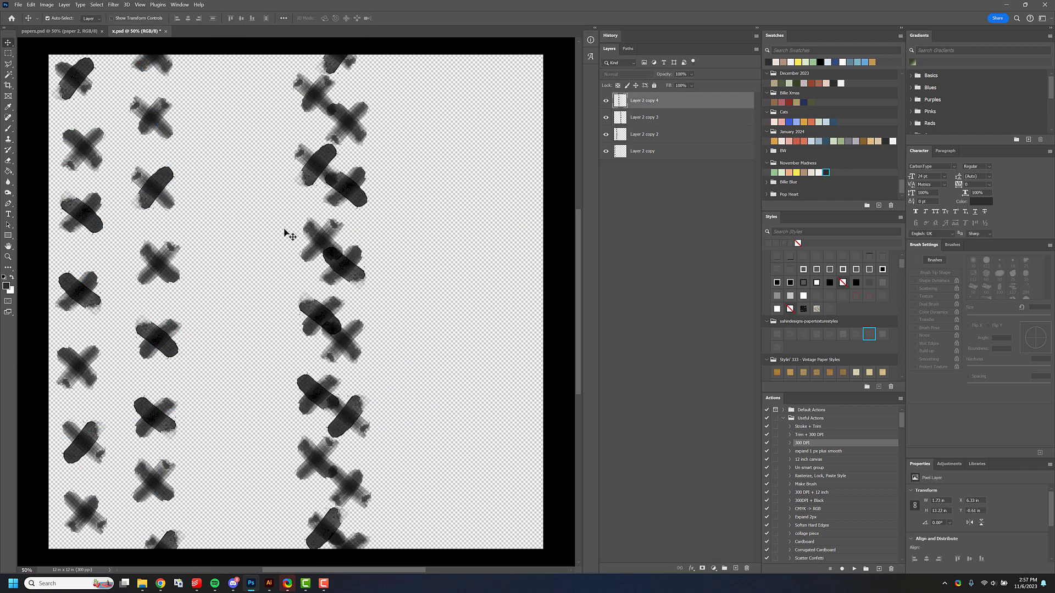
{"action": "left_click_drag", "start_coordinate": [316, 233], "coordinate": [232, 217]}
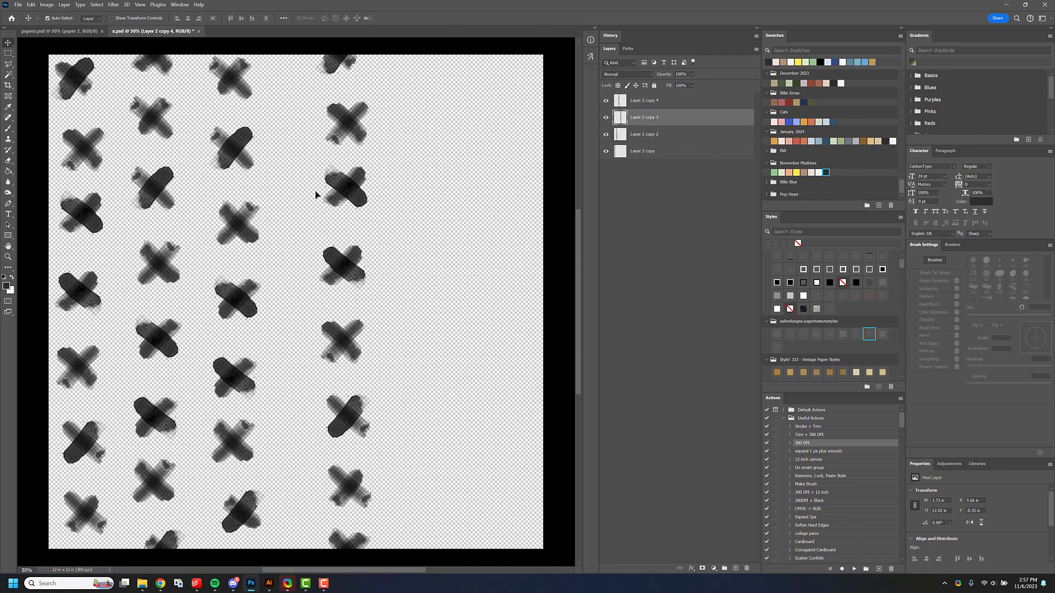
{"action": "left_click_drag", "start_coordinate": [316, 194], "coordinate": [285, 195]}
Copy the four columns across the page, then align and evenly distribute all eight.
{"action": "left_click_drag", "start_coordinate": [399, 176], "coordinate": [81, 254]}
{"action": "key", "text": "ctrl+j"}
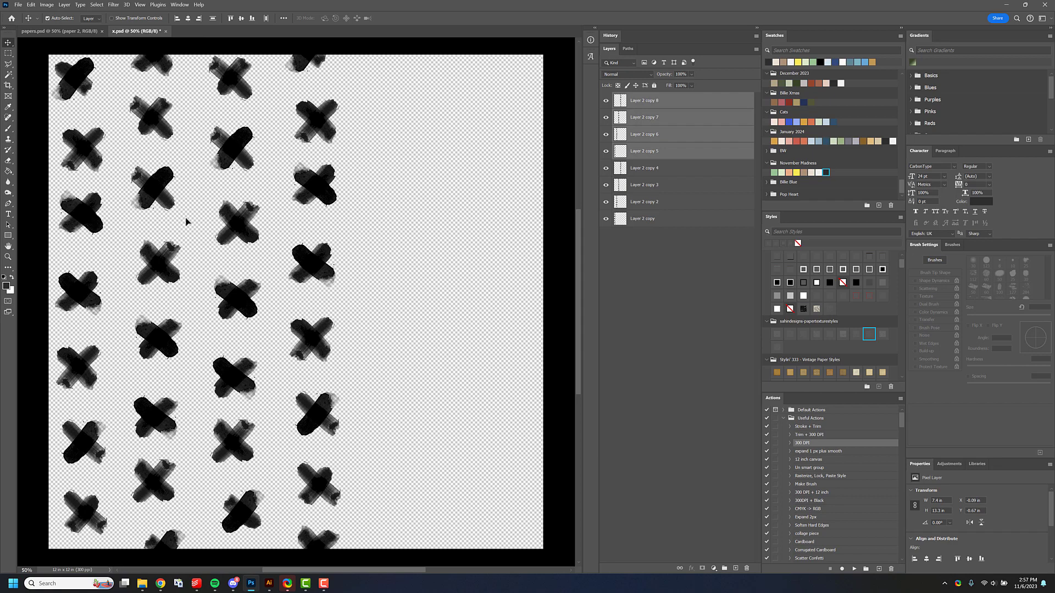
{"action": "left_click_drag", "start_coordinate": [79, 209], "coordinate": [383, 215]}
{"action": "left_click", "coordinate": [659, 219], "text": "shift"}
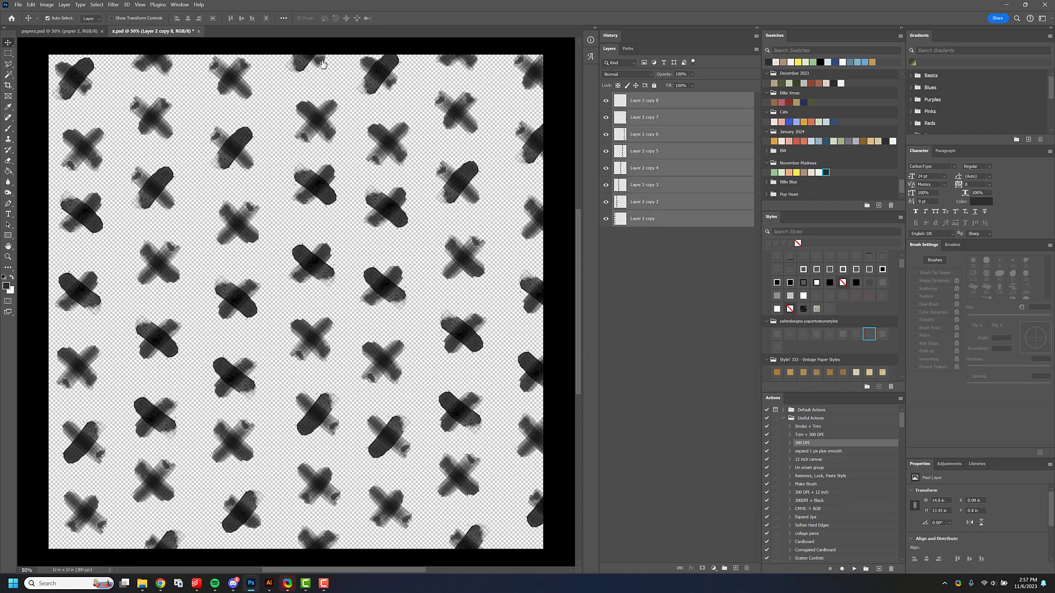
{"action": "left_click", "coordinate": [242, 18]}
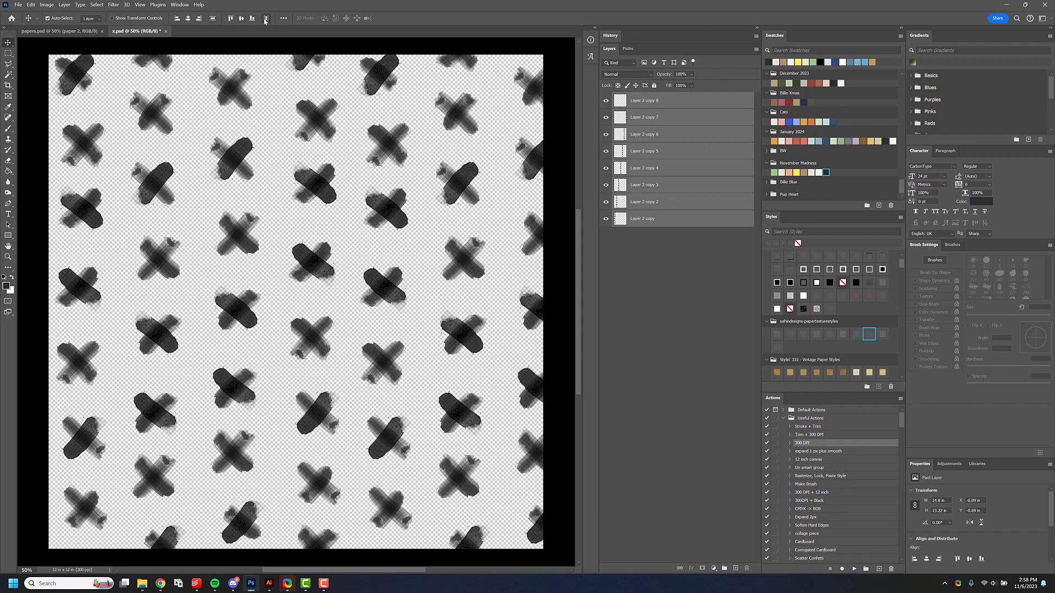
{"action": "left_click", "coordinate": [264, 19]}
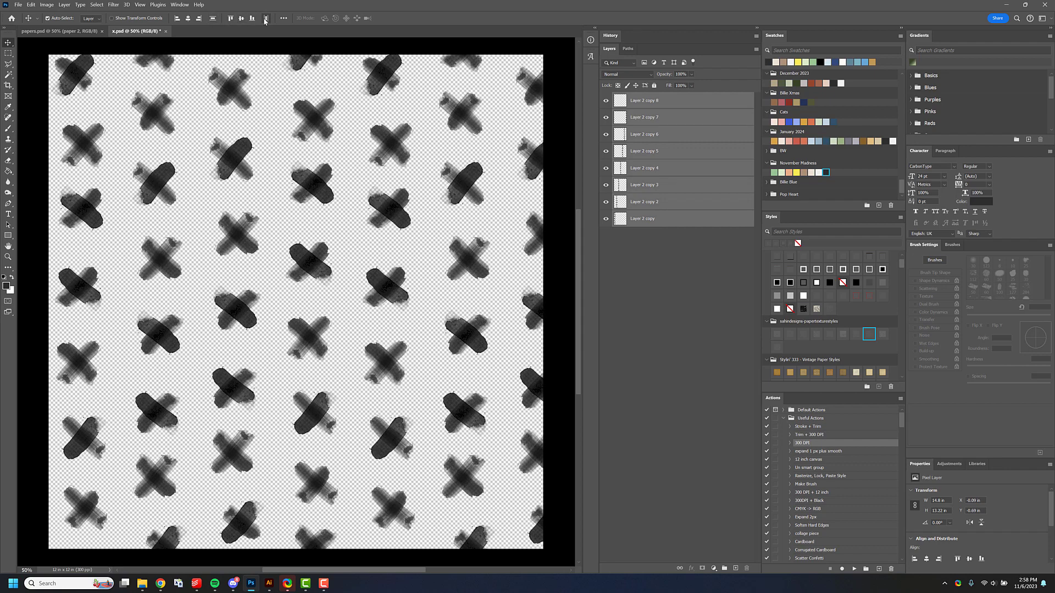
Merge the eight X layers into Layer 2 copy 8 and nudge it slightly left.
{"action": "right_click", "coordinate": [675, 151]}
{"action": "left_click", "coordinate": [708, 411]}
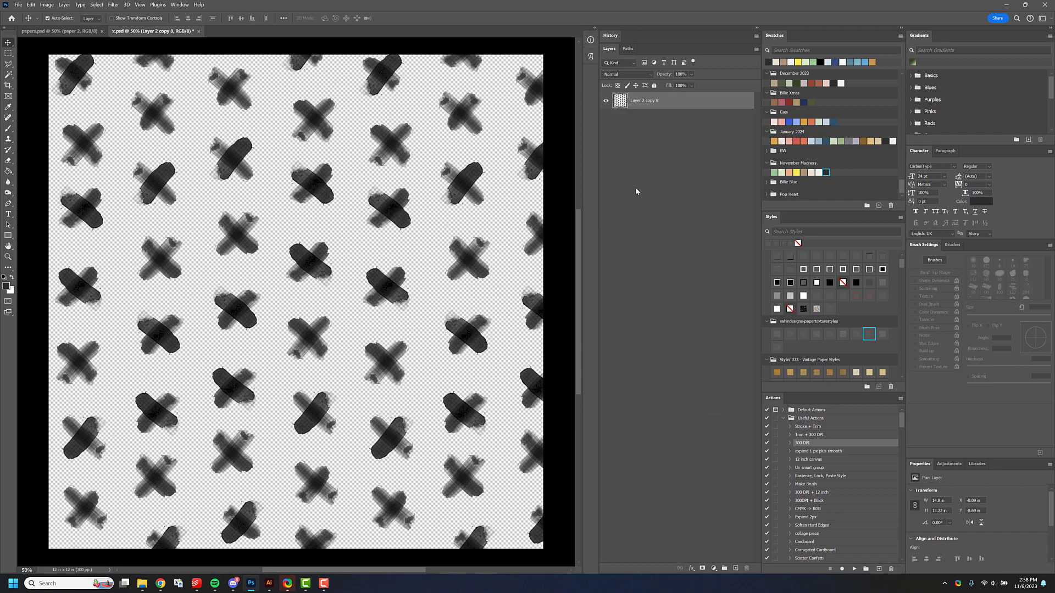
{"action": "key", "text": "shift+Left"}
{"action": "key", "text": "shift+Left"}
{"action": "key", "text": "shift+Left"}
{"action": "key", "text": "shift+Left"}
{"action": "key", "text": "shift+Left"}
{"action": "key", "text": "shift+Left"}
{"action": "key", "text": "shift+Left"}
{"action": "key", "text": "shift+Left"}
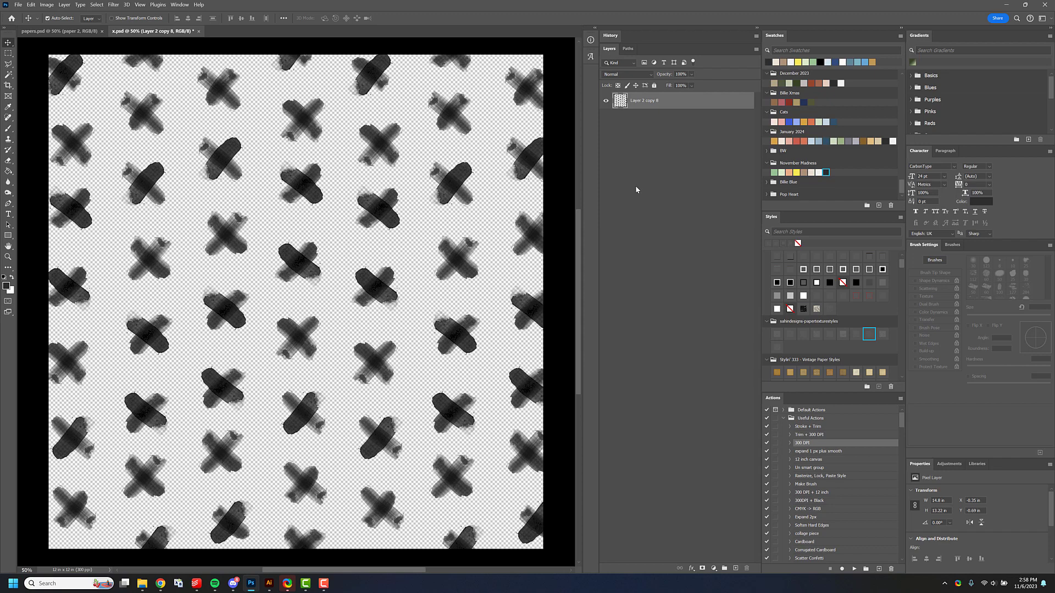
{"action": "key", "text": "shift+Left"}
{"action": "key", "text": "shift+Left"}
{"action": "key", "text": "shift+Left"}
{"action": "key", "text": "shift+Left"}
{"action": "key", "text": "shift+Left"}
{"action": "key", "text": "shift+Left"}
{"action": "key", "text": "shift+Left"}
{"action": "key", "text": "shift+Left"}
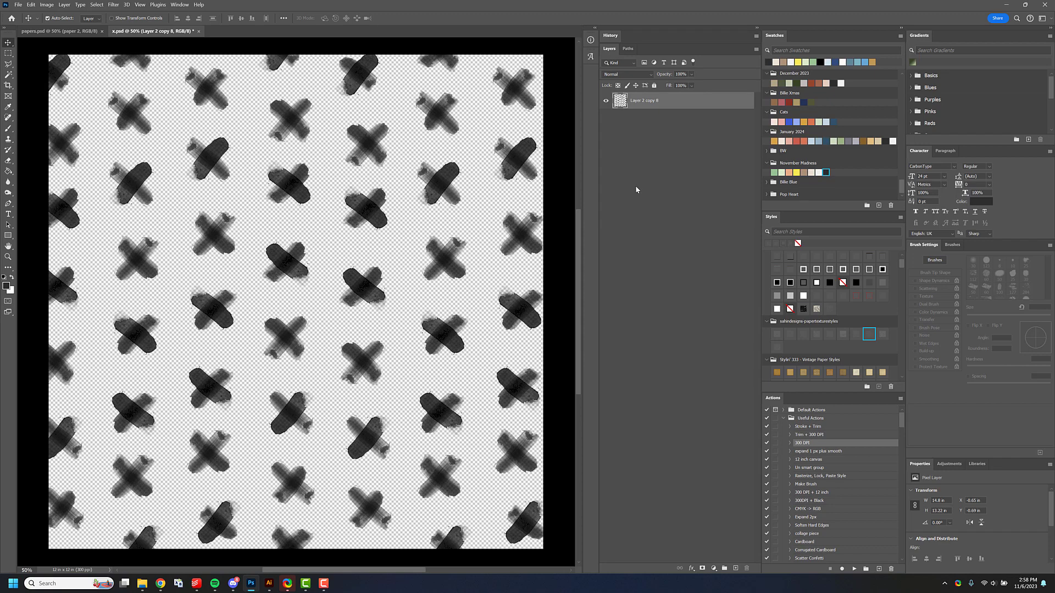
{"action": "key", "text": "shift+Right"}
{"action": "key", "text": "shift+Right"}
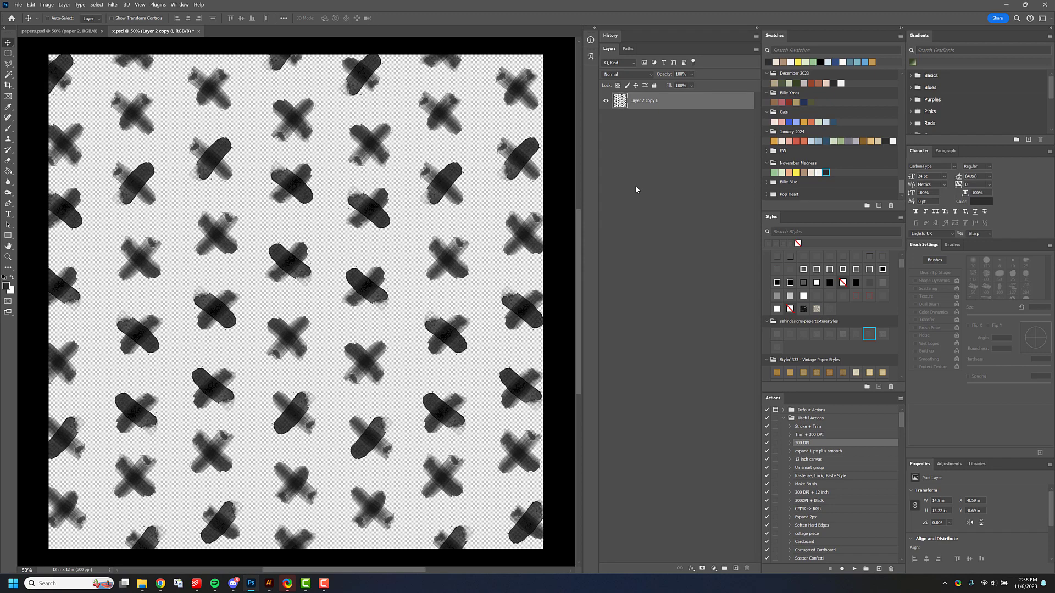
Save the document as paper 4.
{"action": "key", "text": "ctrl+shift+s"}
{"action": "type", "text": "paper 4"}
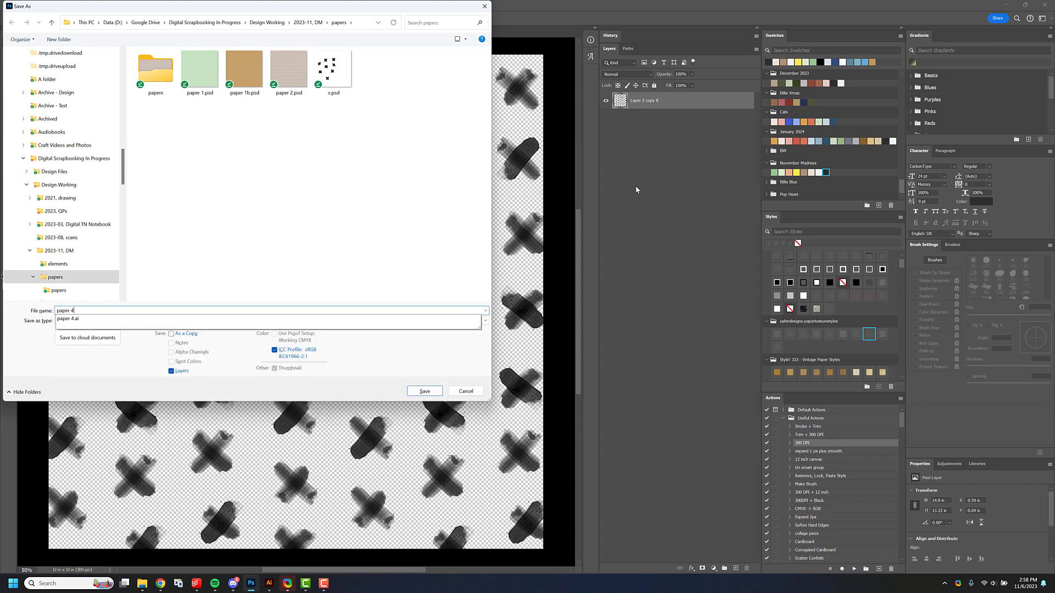
{"action": "key", "text": "Return"}
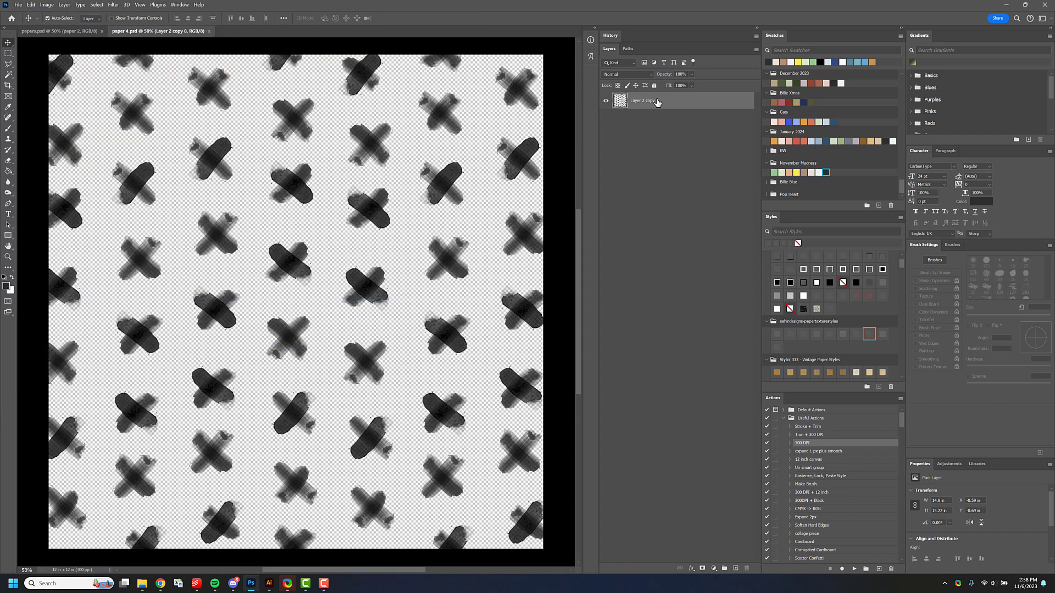
Add a new layer filled with yellow, placed below the X marks layer.
{"action": "key", "text": "ctrl+shift+n"}
{"action": "key", "text": "Return"}
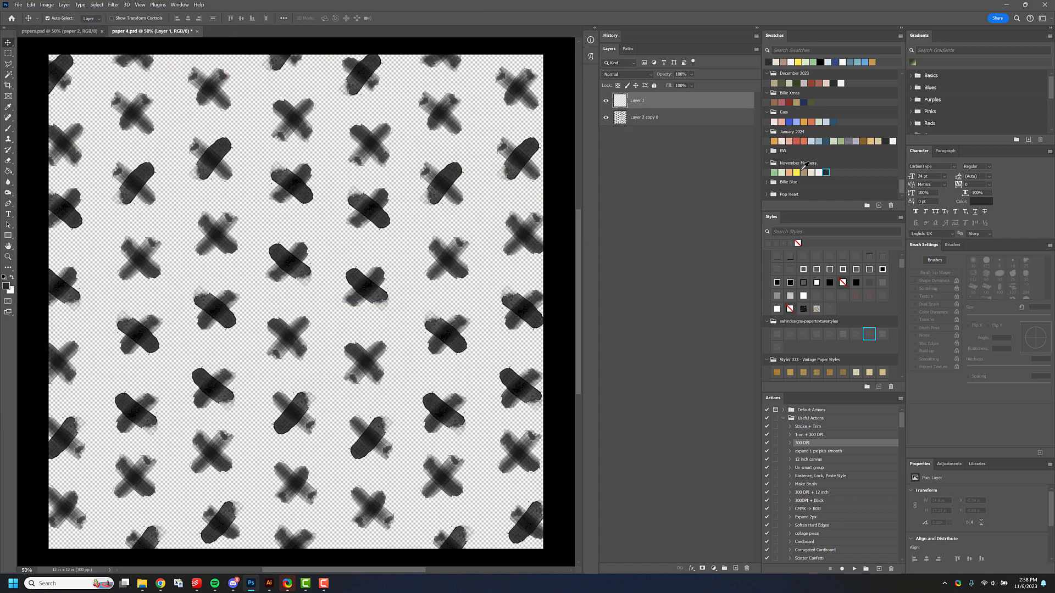
{"action": "left_click", "coordinate": [795, 172]}
{"action": "key", "text": "g"}
{"action": "left_click", "coordinate": [483, 158]}
{"action": "left_click_drag", "start_coordinate": [659, 101], "coordinate": [659, 125]}
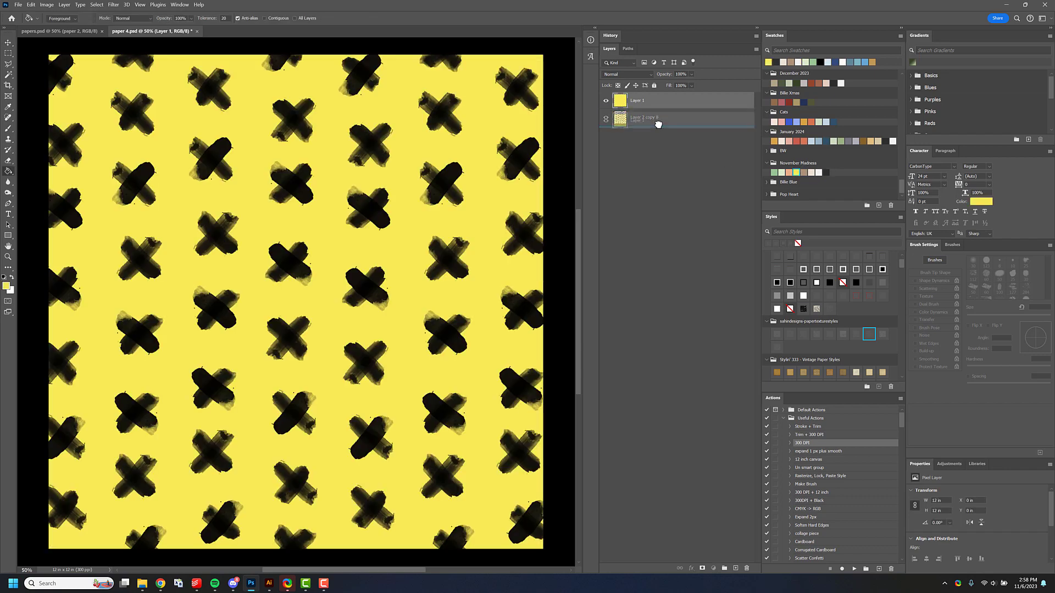
Apply the paper texture style to both the X marks and yellow layers.
{"action": "left_click", "coordinate": [661, 102]}
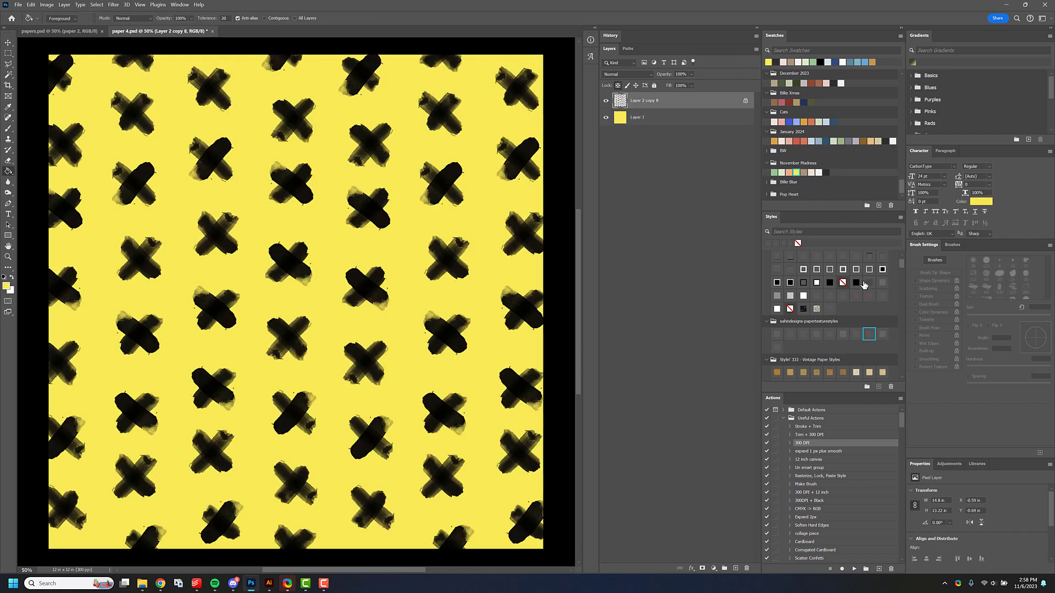
{"action": "left_click", "coordinate": [804, 334]}
{"action": "left_click", "coordinate": [704, 134]}
{"action": "left_click", "coordinate": [803, 334]}
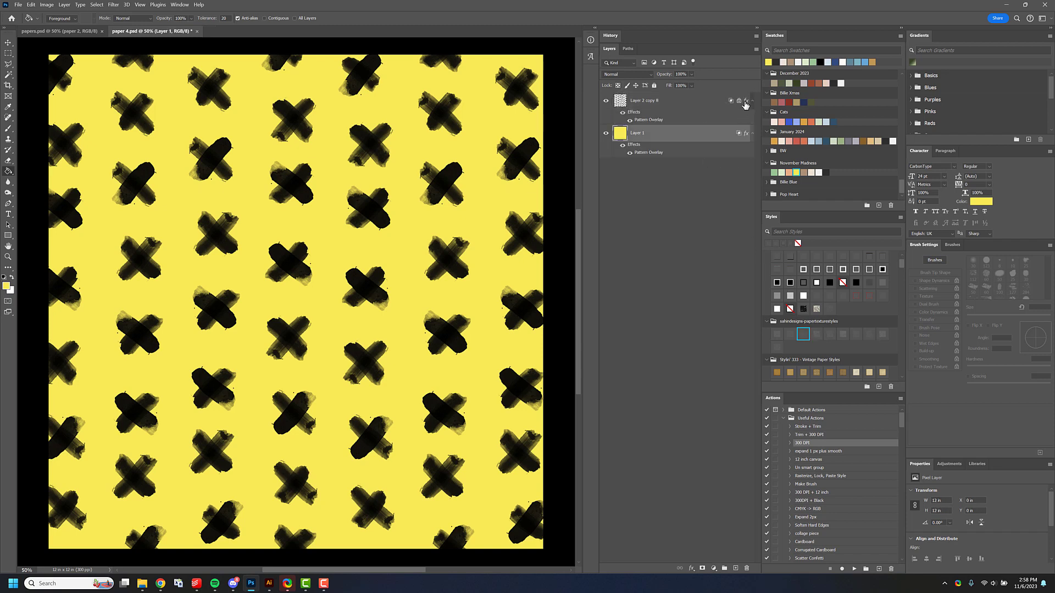
{"action": "left_click", "coordinate": [659, 102]}
{"action": "key", "text": "d"}
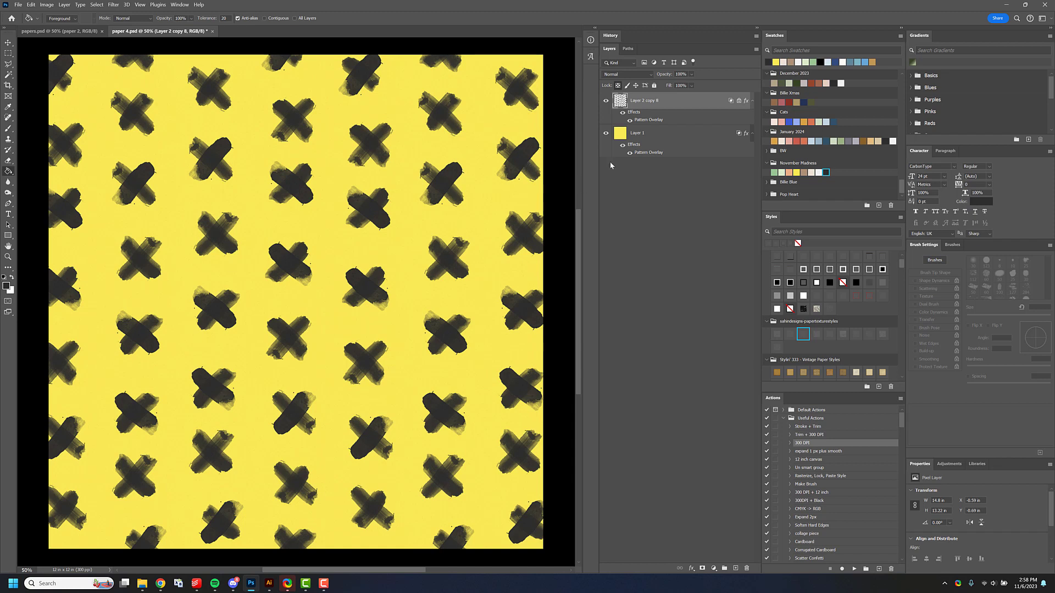
Inspect the X marks up close, switch to a different paper style, and save.
{"action": "key", "text": "z"}
{"action": "left_click_drag", "start_coordinate": [365, 284], "coordinate": [388, 286]}
{"action": "left_click", "coordinate": [365, 284]}
{"action": "left_click", "coordinate": [388, 287], "text": "alt"}
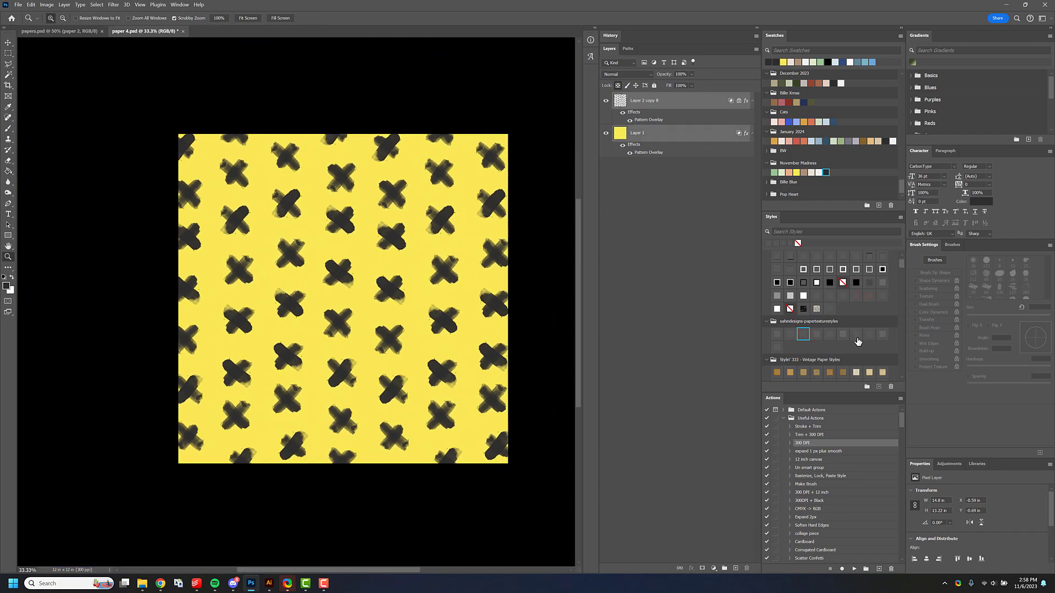
{"action": "left_click", "coordinate": [871, 335]}
{"action": "mouse_move", "coordinate": [464, 306]}
{"action": "left_mouse_down"}
{"action": "mouse_move", "coordinate": [415, 295]}
{"action": "mouse_move", "coordinate": [449, 299]}
{"action": "left_mouse_up"}
{"action": "left_click", "coordinate": [415, 296]}
{"action": "key", "text": "ctrl+s"}
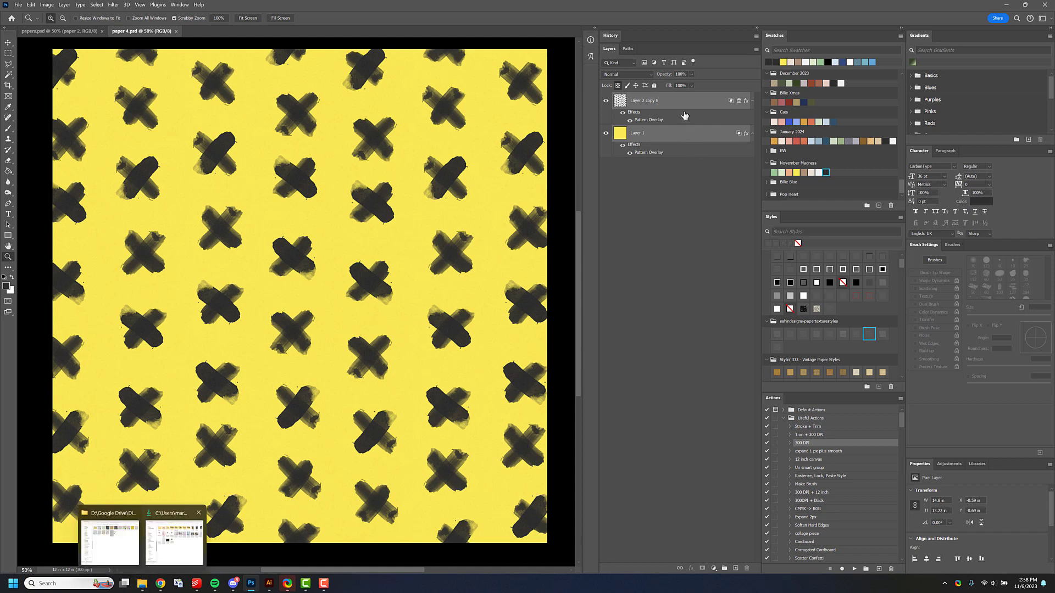
Try a white fill on the X marks, undo it, and bring up the papers folder.
{"action": "left_click", "coordinate": [819, 173]}
{"action": "key", "text": "g"}
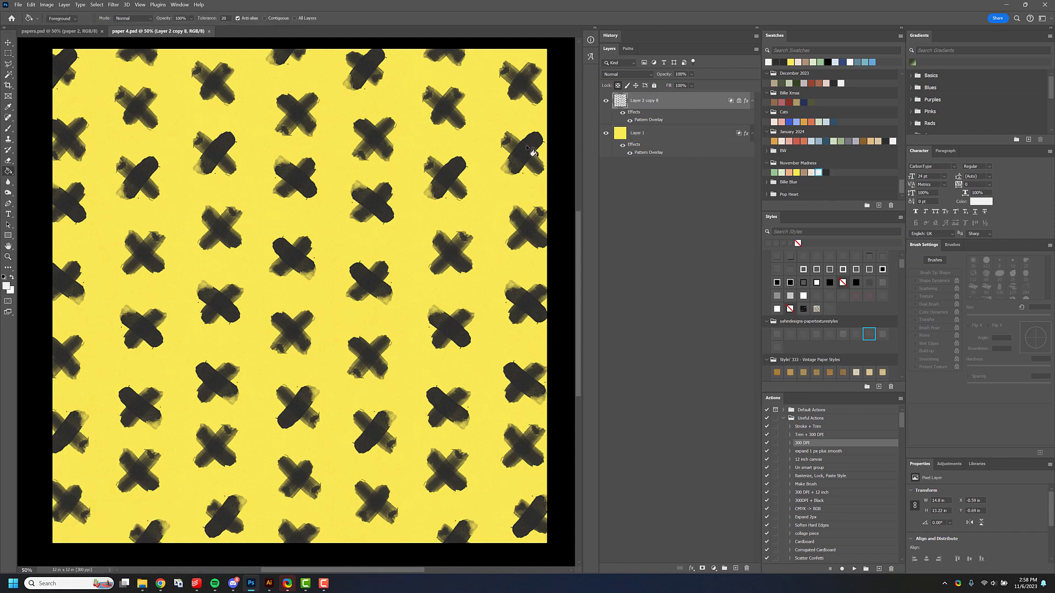
{"action": "left_click", "coordinate": [526, 148]}
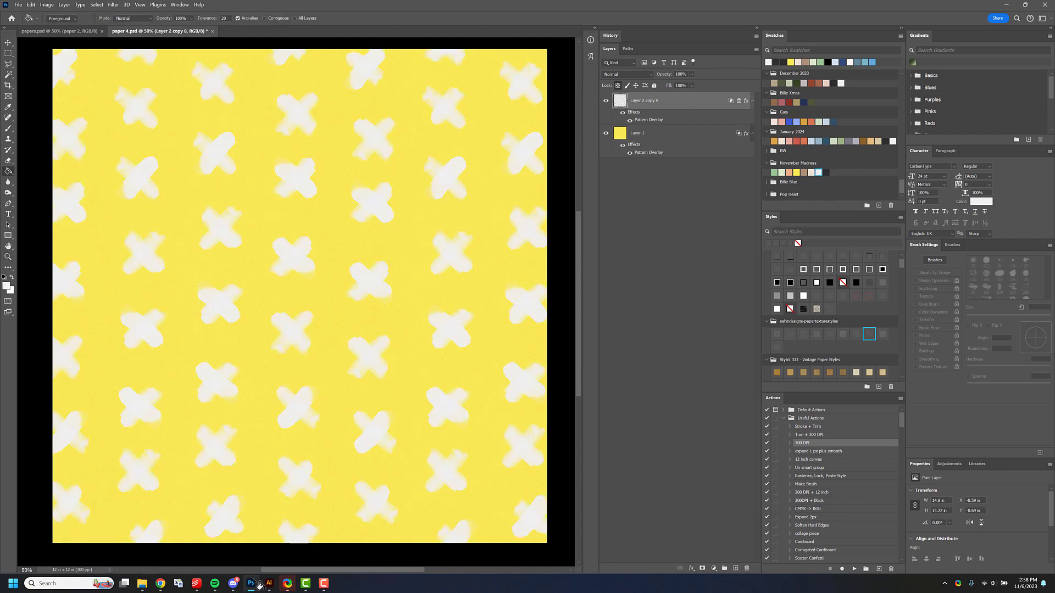
{"action": "key", "text": "ctrl+z"}
{"action": "mouse_move", "coordinate": [145, 590]}
{"action": "left_click", "coordinate": [106, 541]}
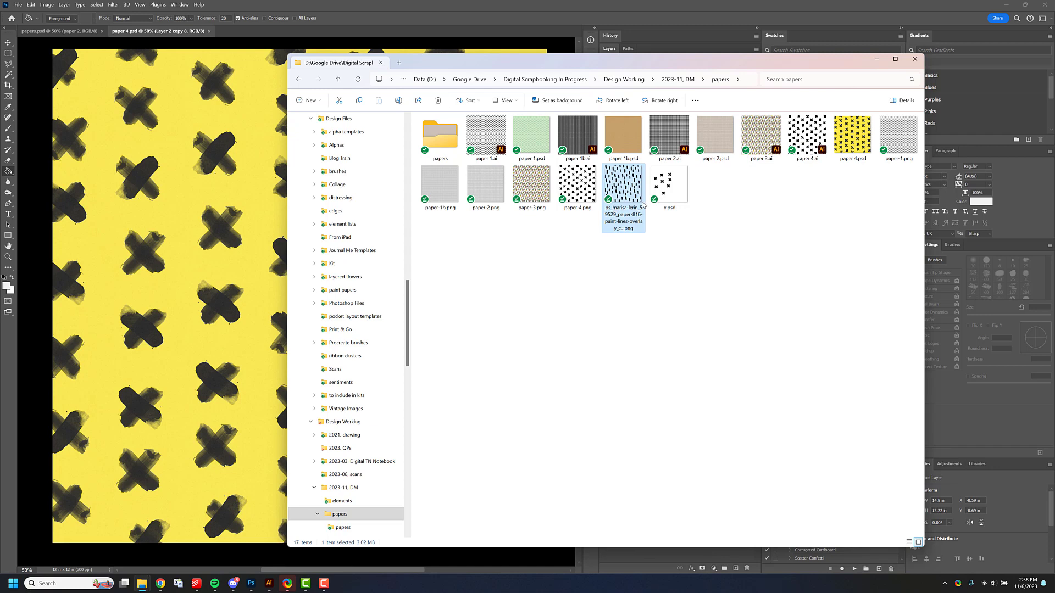
Place the paper-4 PNG onto the canvas and hide the grey brush X layer.
{"action": "left_click_drag", "start_coordinate": [623, 184], "coordinate": [230, 263]}
{"action": "key", "text": "Return"}
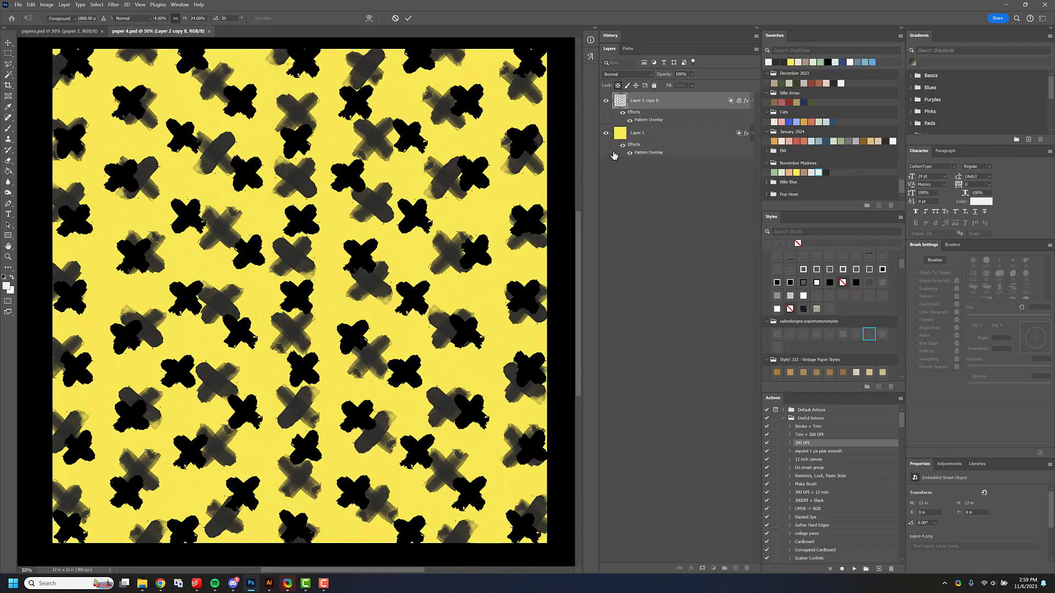
{"action": "left_click", "coordinate": [606, 119]}
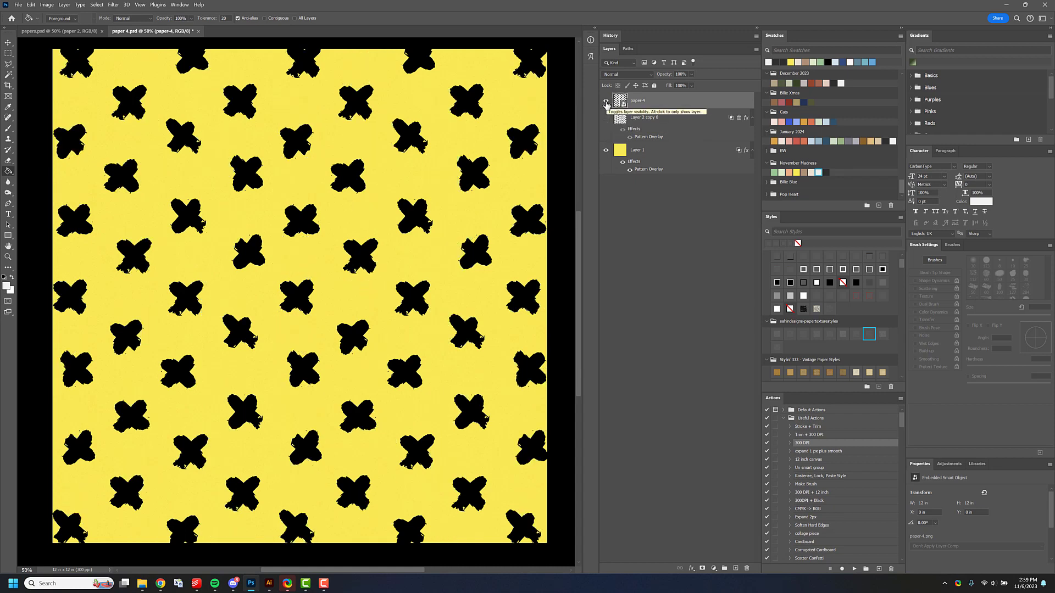
{"action": "left_click", "coordinate": [606, 104]}
{"action": "left_click", "coordinate": [607, 118]}
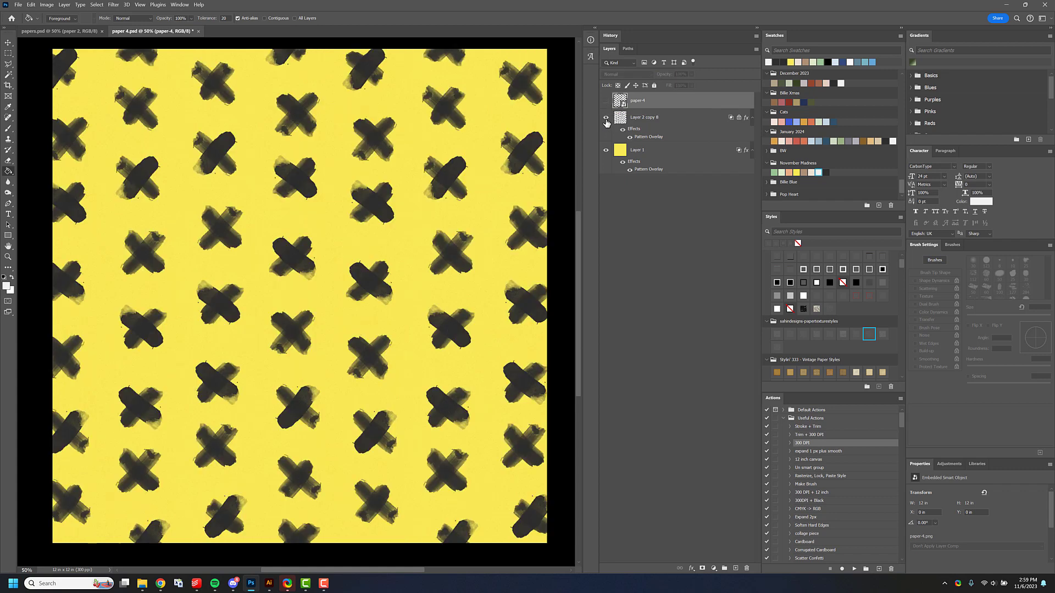
{"action": "left_click", "coordinate": [606, 118]}
{"action": "left_click", "coordinate": [607, 101]}
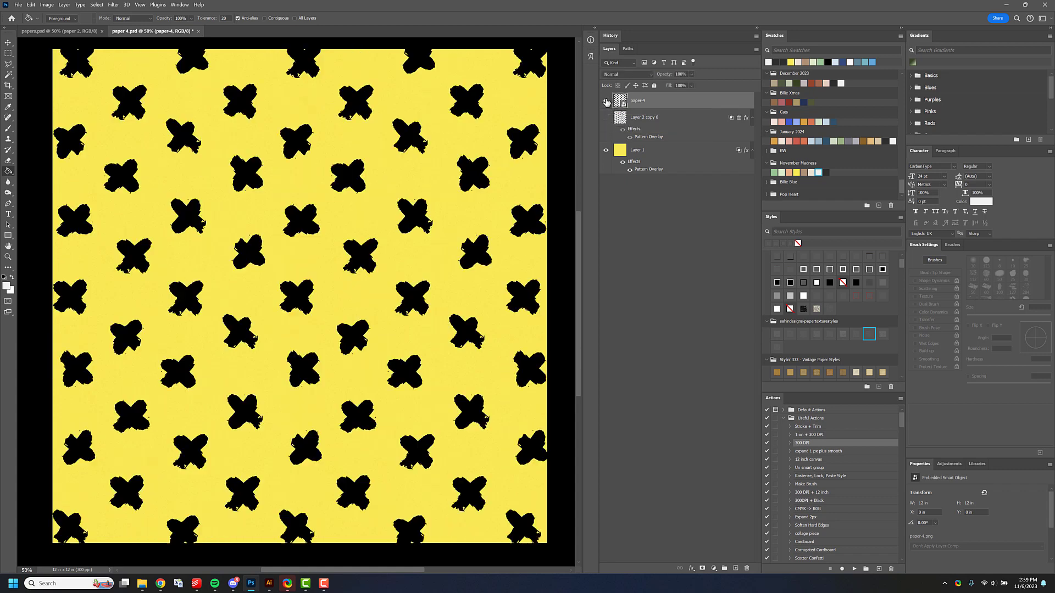
Rasterize the paper-4 layer and apply the paper texture style to it.
{"action": "right_click", "coordinate": [655, 100]}
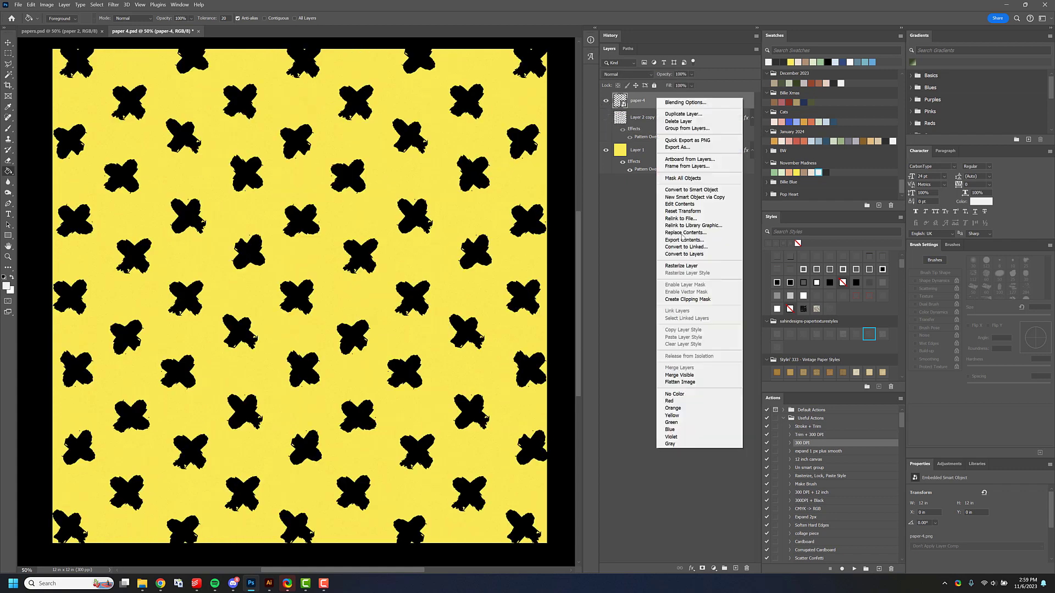
{"action": "left_click", "coordinate": [691, 268]}
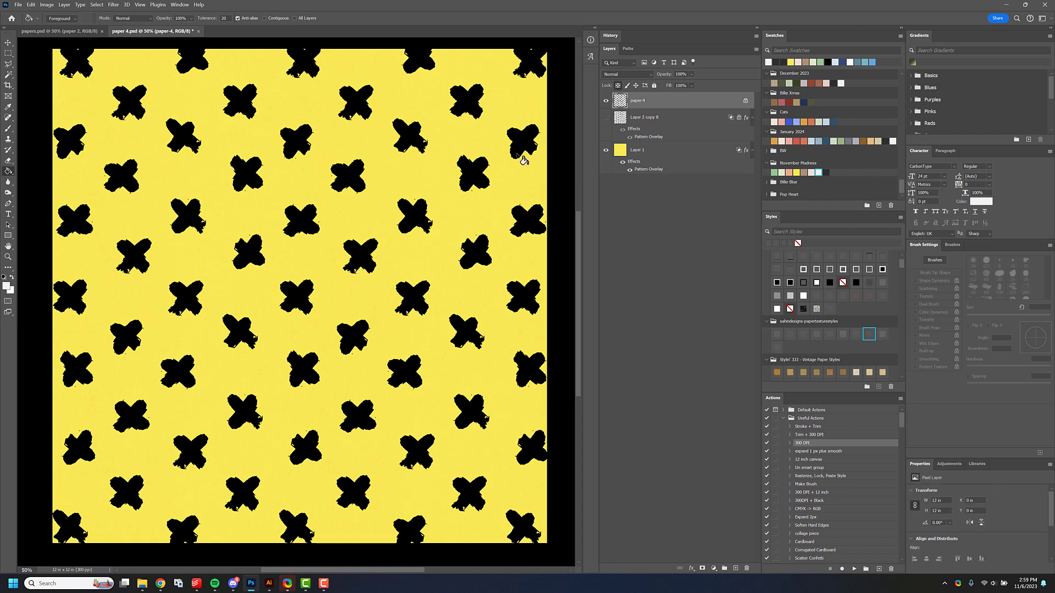
{"action": "left_click", "coordinate": [868, 337]}
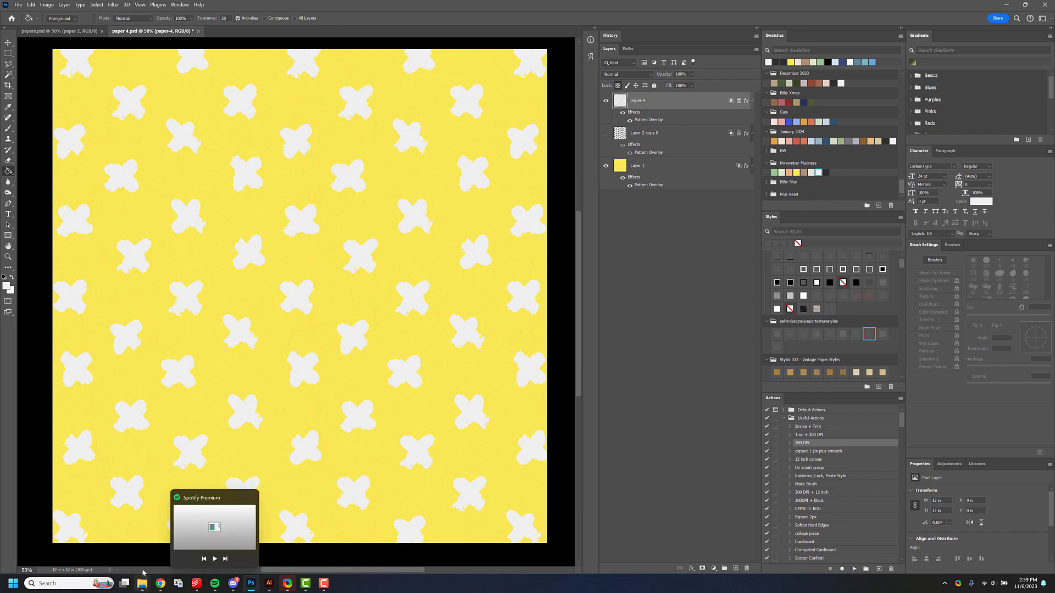
Fill paper 4's yellow background layer with dark grey.
{"action": "left_click", "coordinate": [59, 31]}
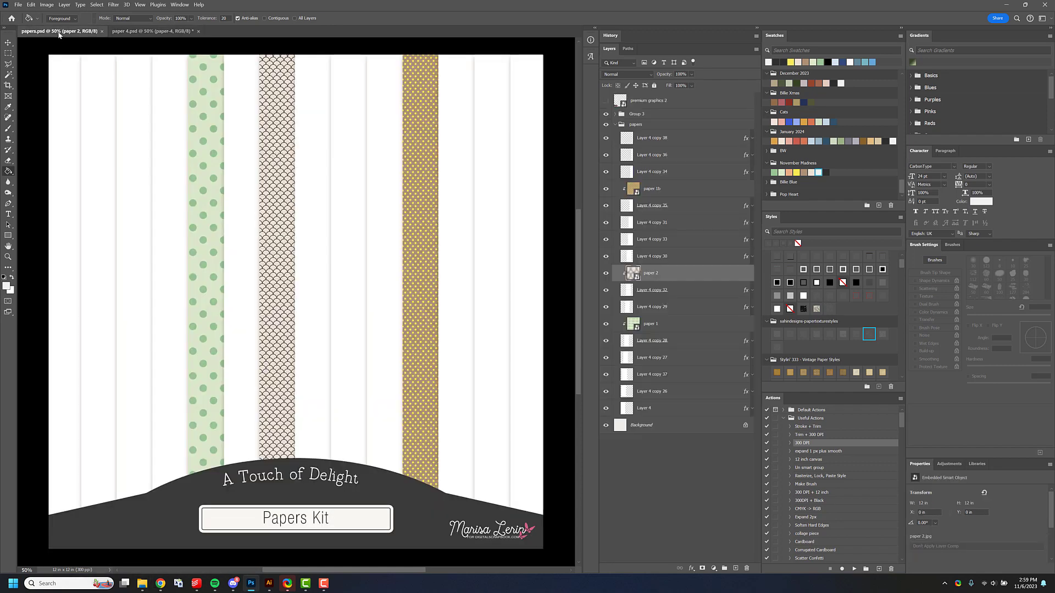
{"action": "left_click", "coordinate": [145, 32]}
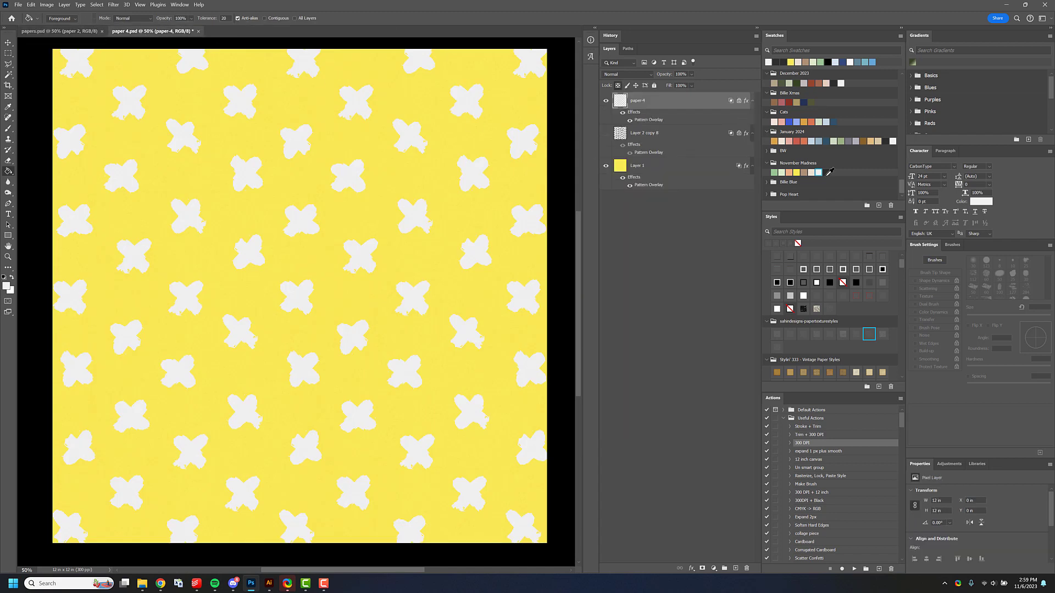
{"action": "left_click", "coordinate": [828, 174]}
{"action": "left_click", "coordinate": [665, 172]}
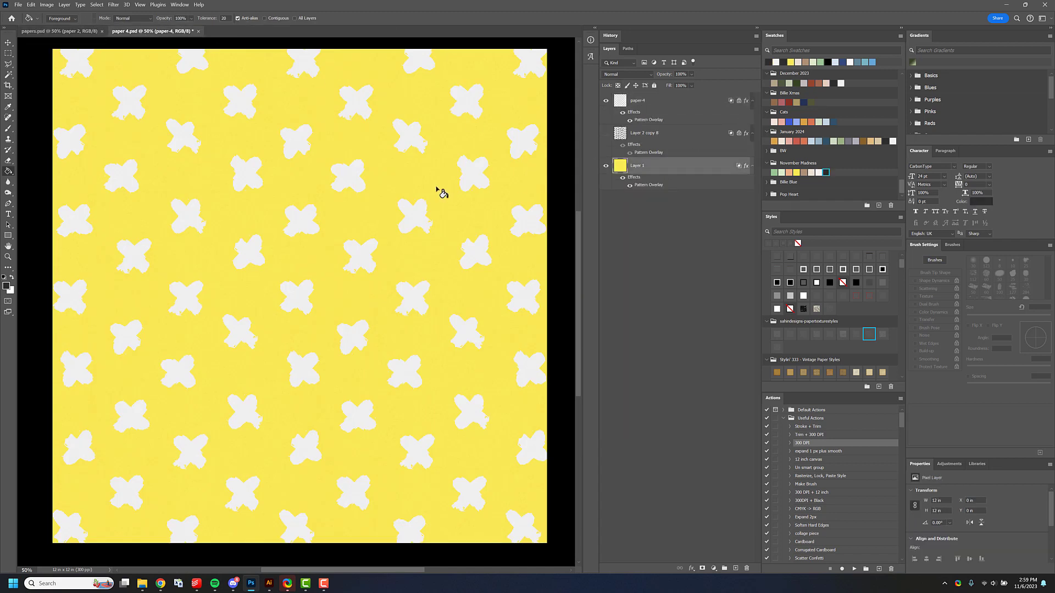
{"action": "left_click", "coordinate": [441, 192]}
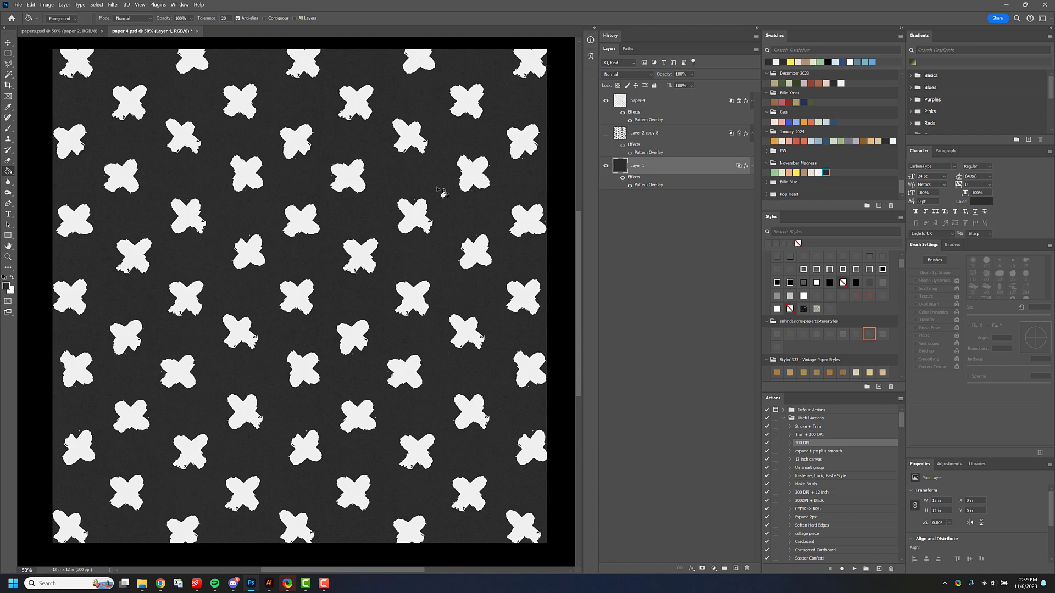
Save, then export the paper as paper 4.jpg into the papers subfolder.
{"action": "key", "text": "ctrl+s"}
{"action": "key", "text": "ctrl+shift+s"}
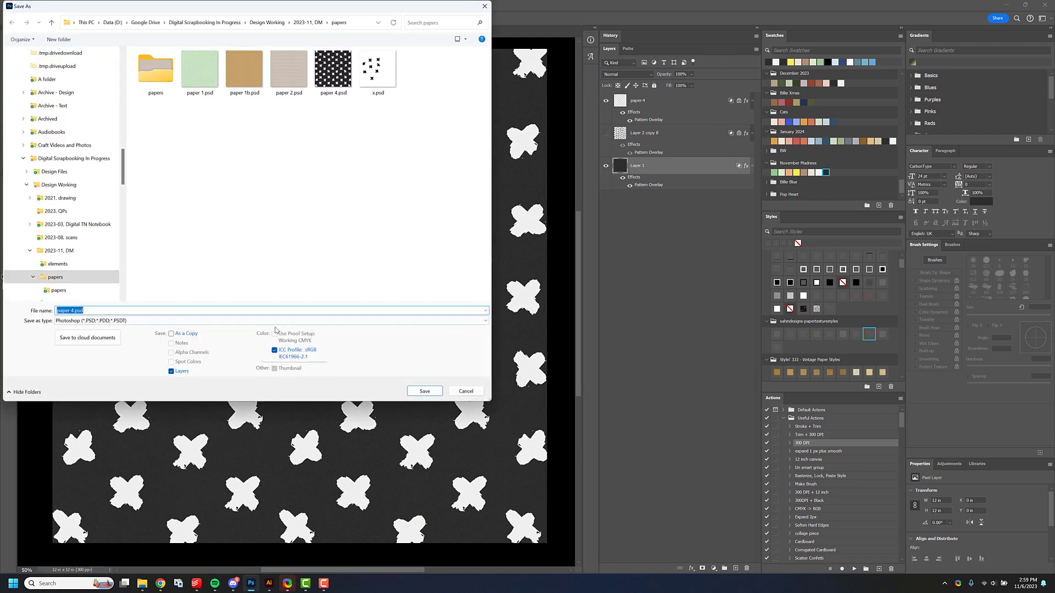
{"action": "left_click", "coordinate": [270, 320]}
{"action": "left_click", "coordinate": [273, 384]}
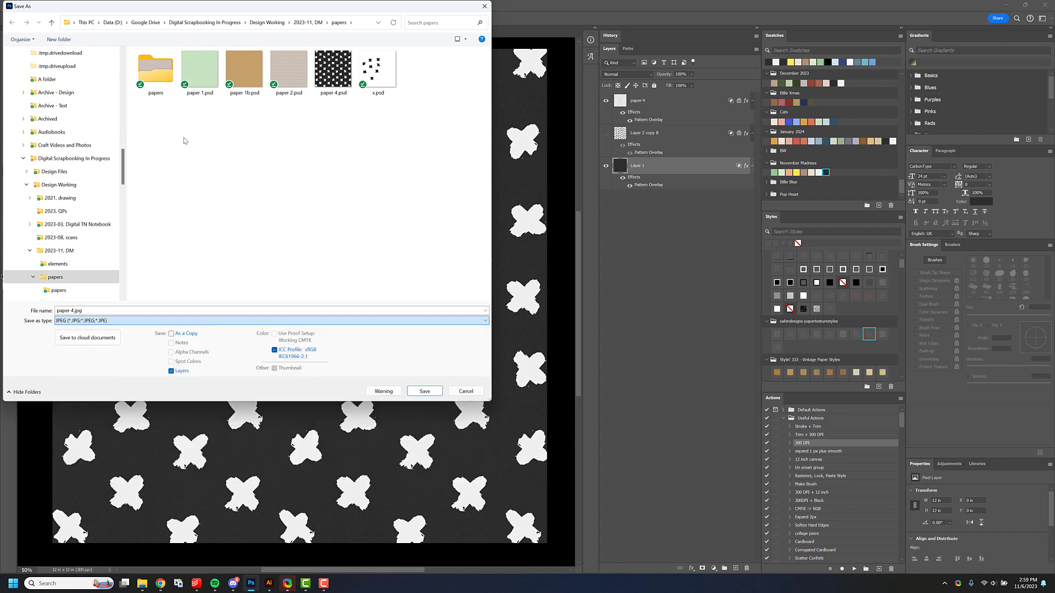
{"action": "double_click", "coordinate": [159, 69]}
{"action": "key", "text": "Return"}
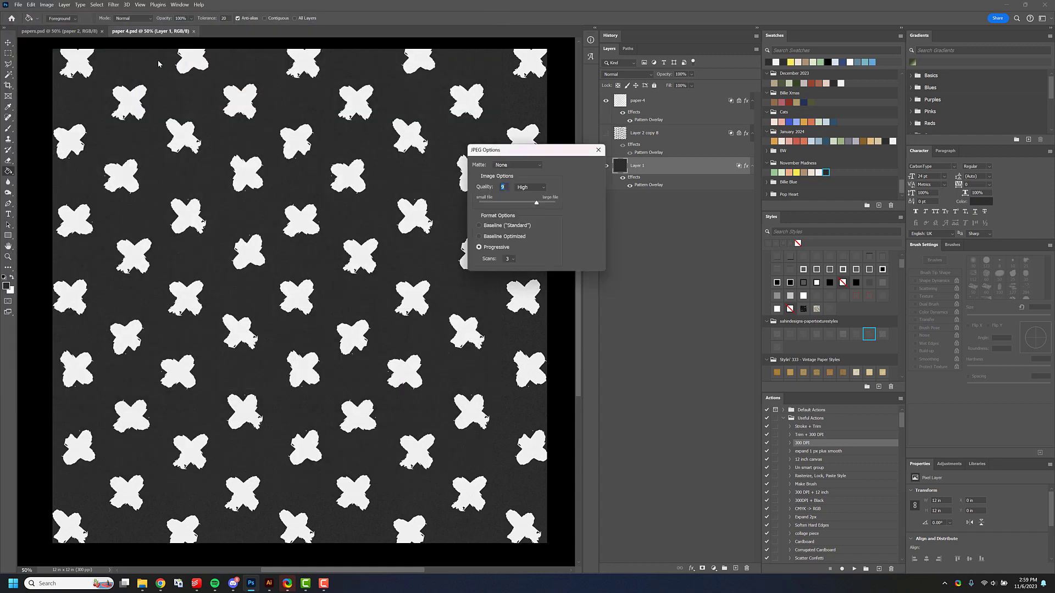
{"action": "key", "text": "Return"}
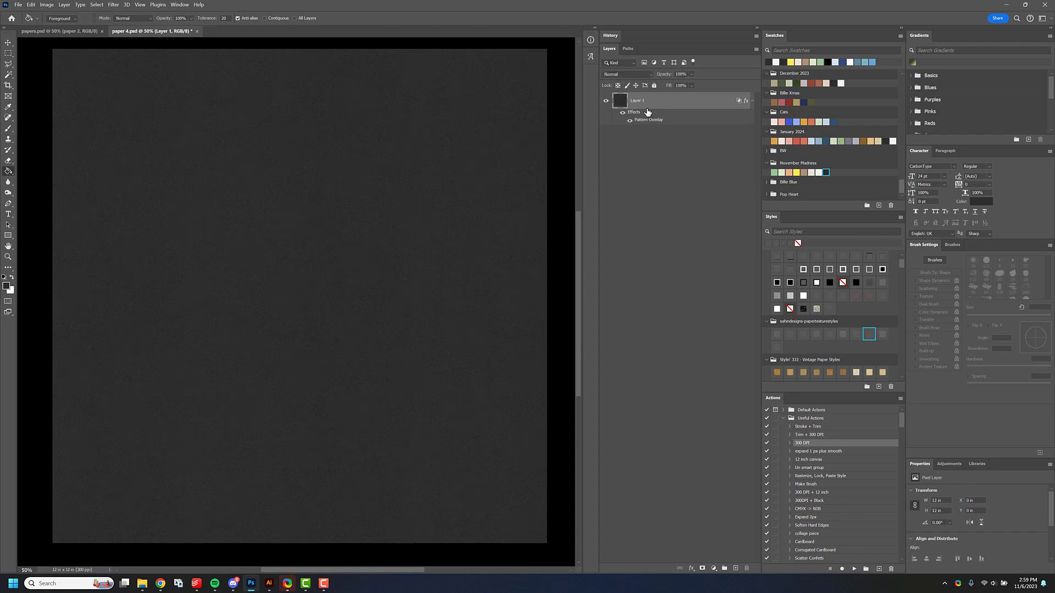
Save the document as paper 5.
{"action": "key", "text": "ctrl+shift+s"}
{"action": "type", "text": "paper 5"}
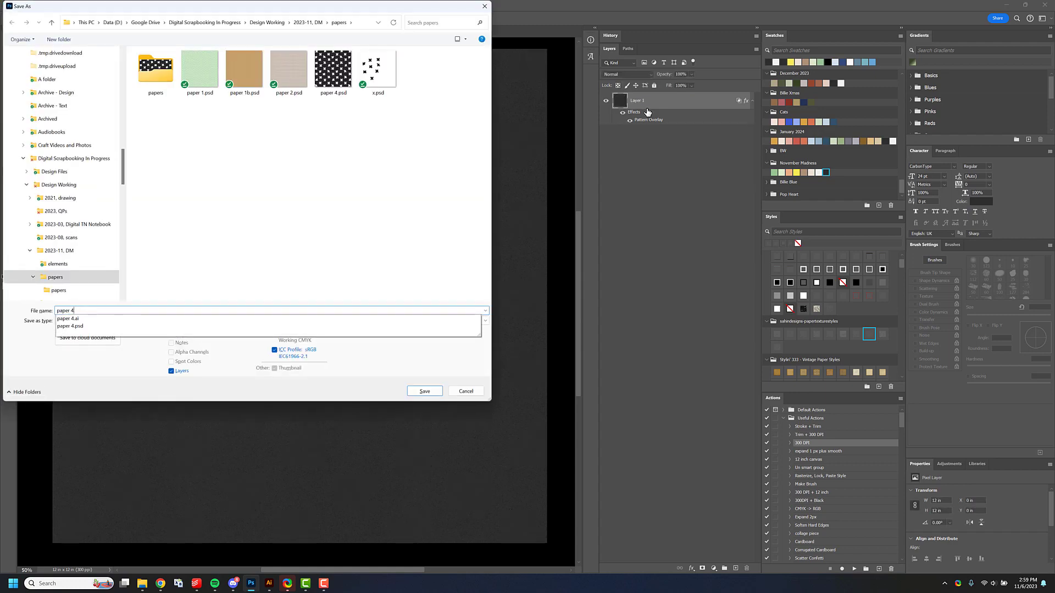
{"action": "key", "text": "Return"}
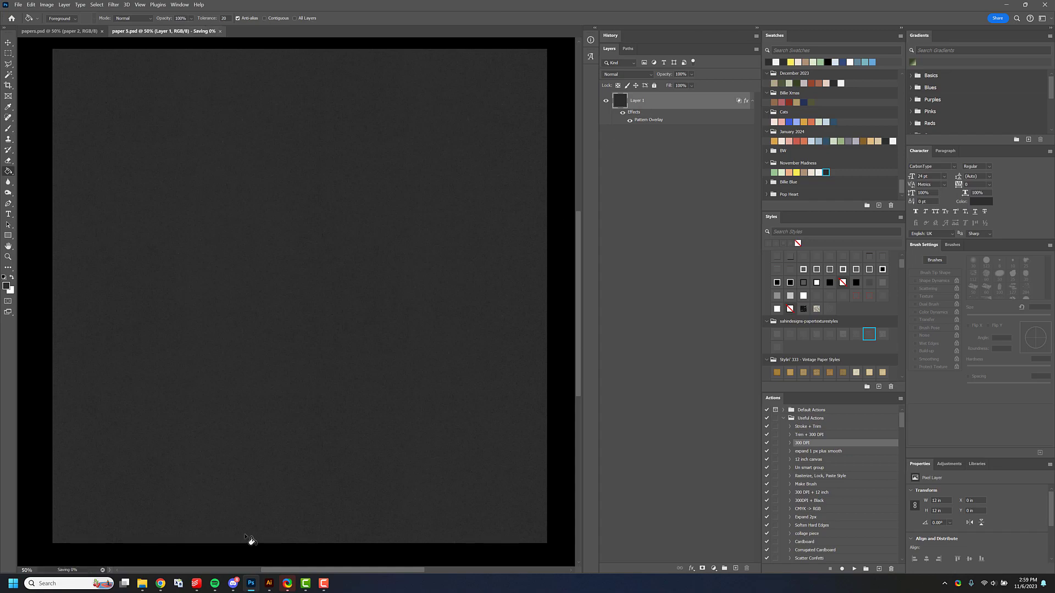
Place the paper-3.png koala print over a light-filled background, add a paper style, and save.
{"action": "mouse_move", "coordinate": [141, 587]}
{"action": "left_click", "coordinate": [123, 546]}
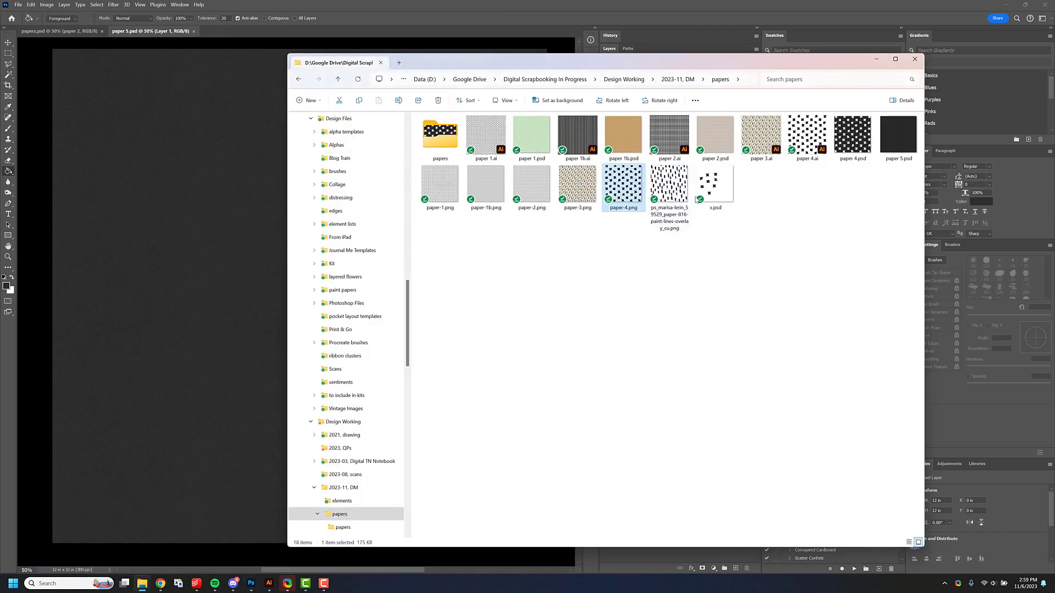
{"action": "left_click_drag", "start_coordinate": [584, 193], "coordinate": [231, 230]}
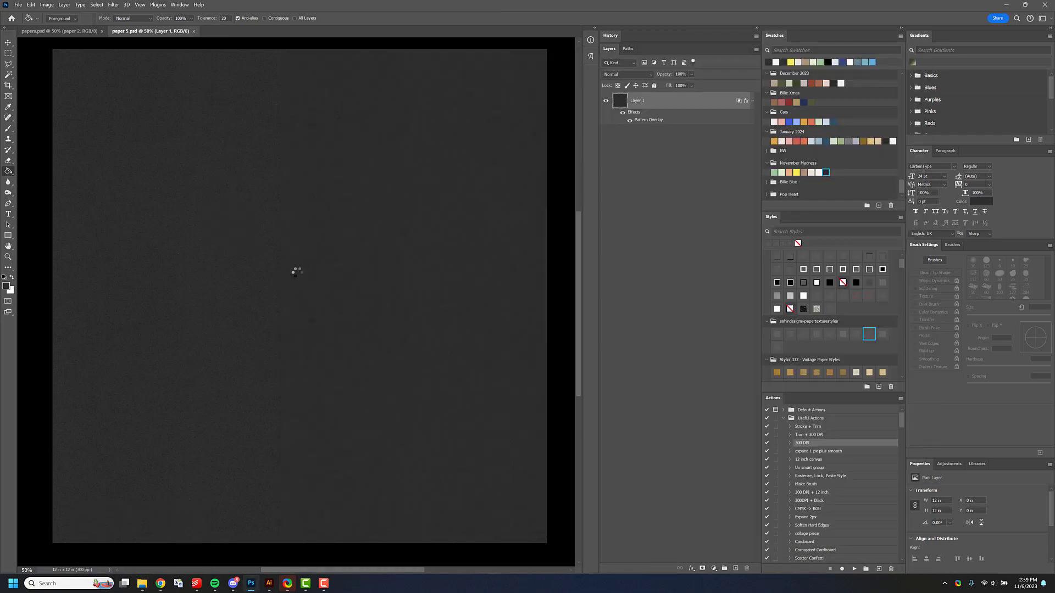
{"action": "key", "text": "Return"}
{"action": "key", "text": "g"}
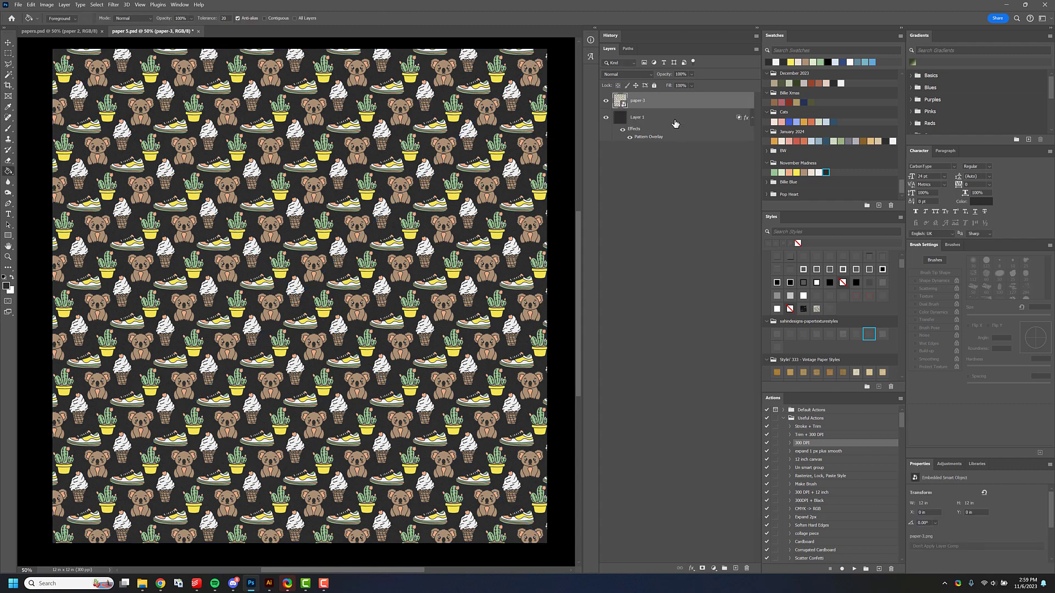
{"action": "left_click", "coordinate": [817, 173]}
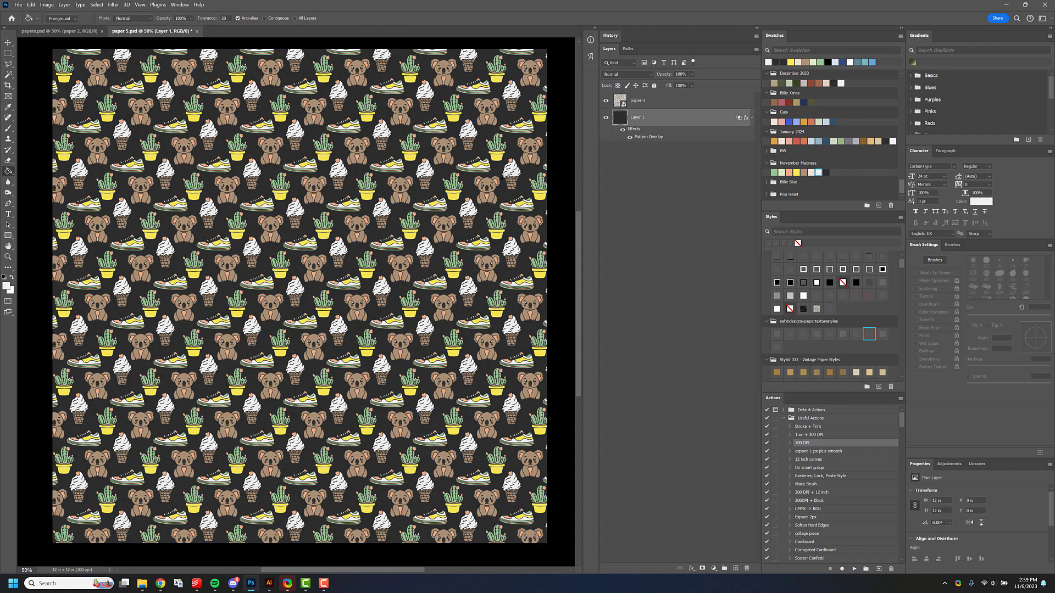
{"action": "key", "text": "alt+BackSpace"}
{"action": "left_click", "coordinate": [680, 104]}
{"action": "left_click", "coordinate": [801, 333]}
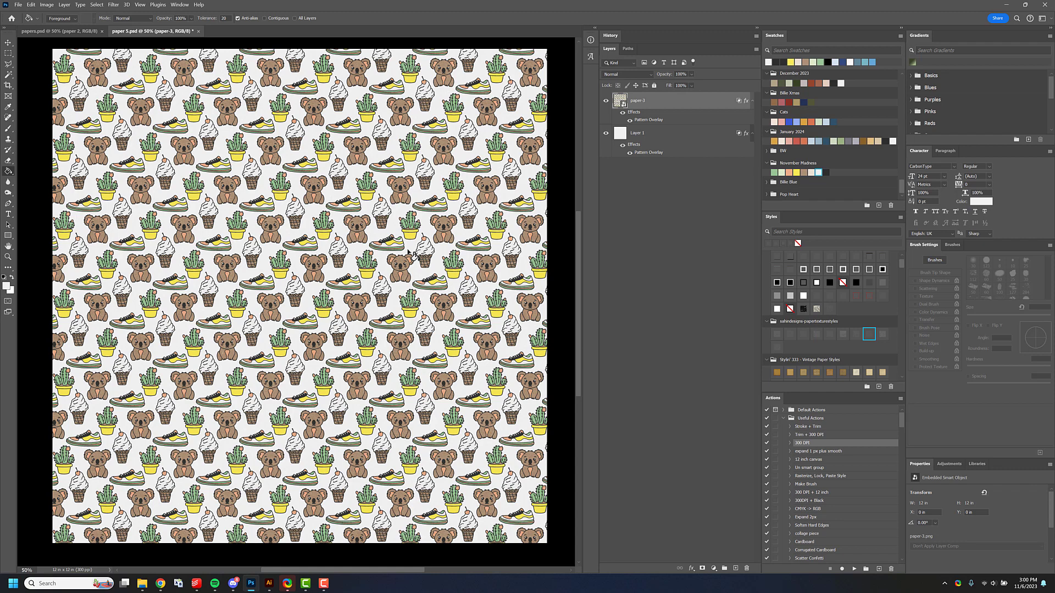
{"action": "key", "text": "ctrl+s"}
Export paper 5 as a JPEG into the inner papers folder, then close the document.
{"action": "key", "text": "ctrl+shift+s"}
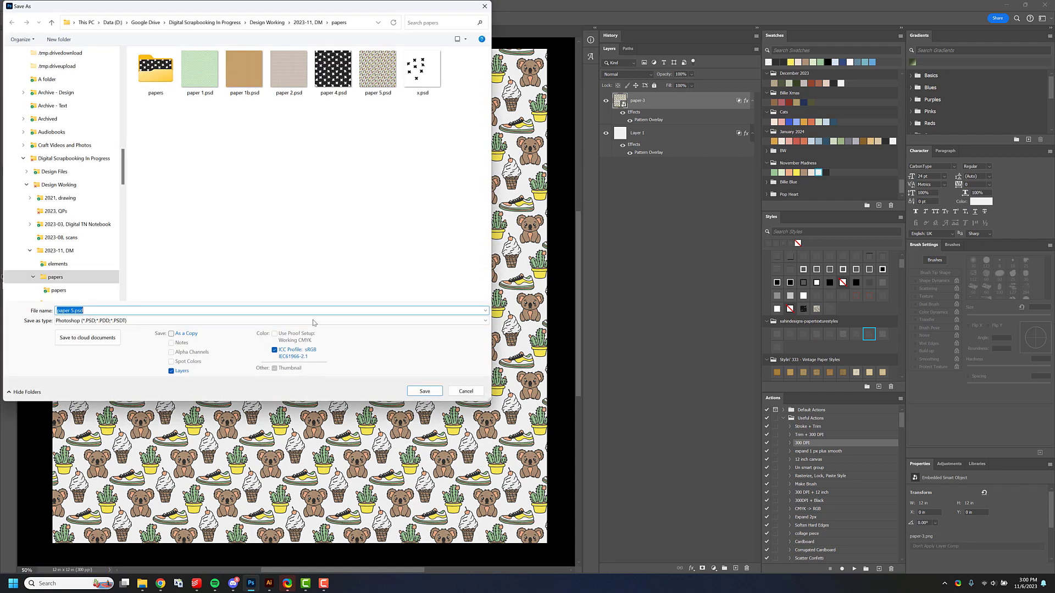
{"action": "left_click", "coordinate": [296, 321]}
{"action": "left_click", "coordinate": [288, 391]}
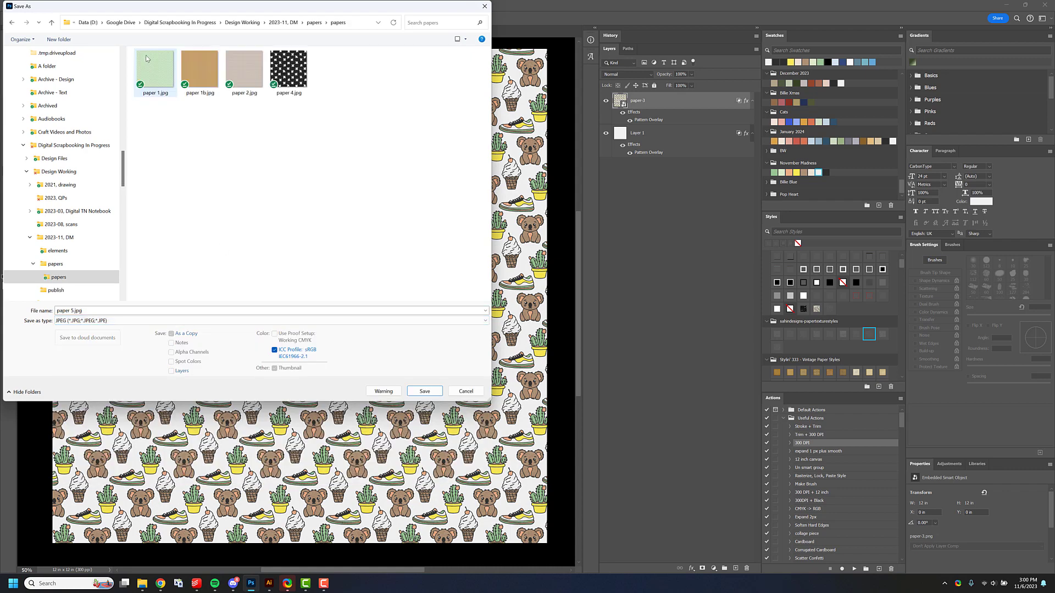
{"action": "left_click", "coordinate": [425, 393]}
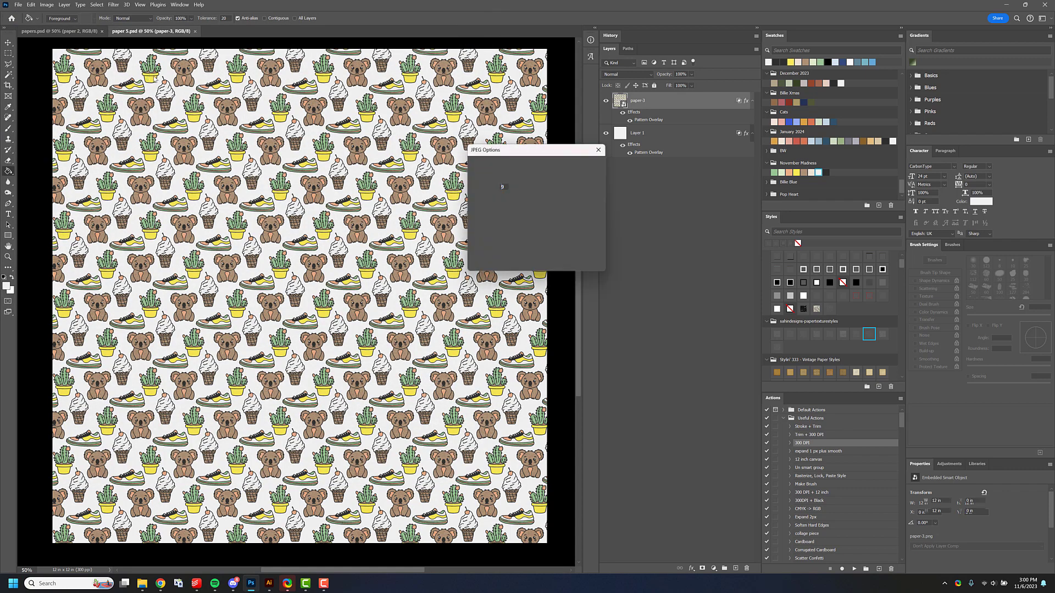
{"action": "key", "text": "Return"}
{"action": "left_click", "coordinate": [195, 31]}
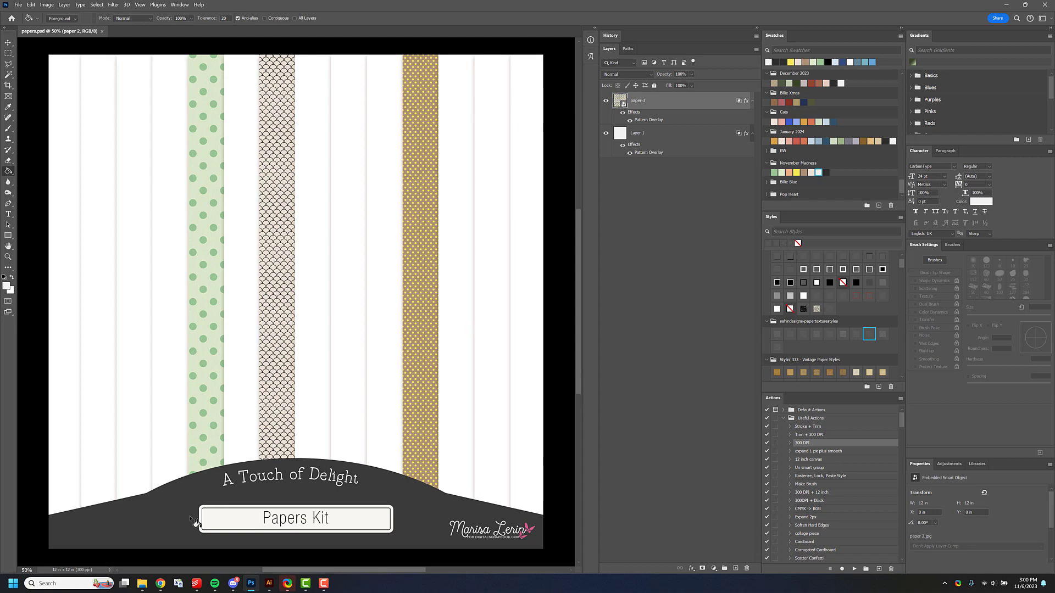
Place paper 4.jpg and paper 5.jpg from the inner papers folder into papers.psd.
{"action": "mouse_move", "coordinate": [145, 588]}
{"action": "left_click", "coordinate": [110, 538]}
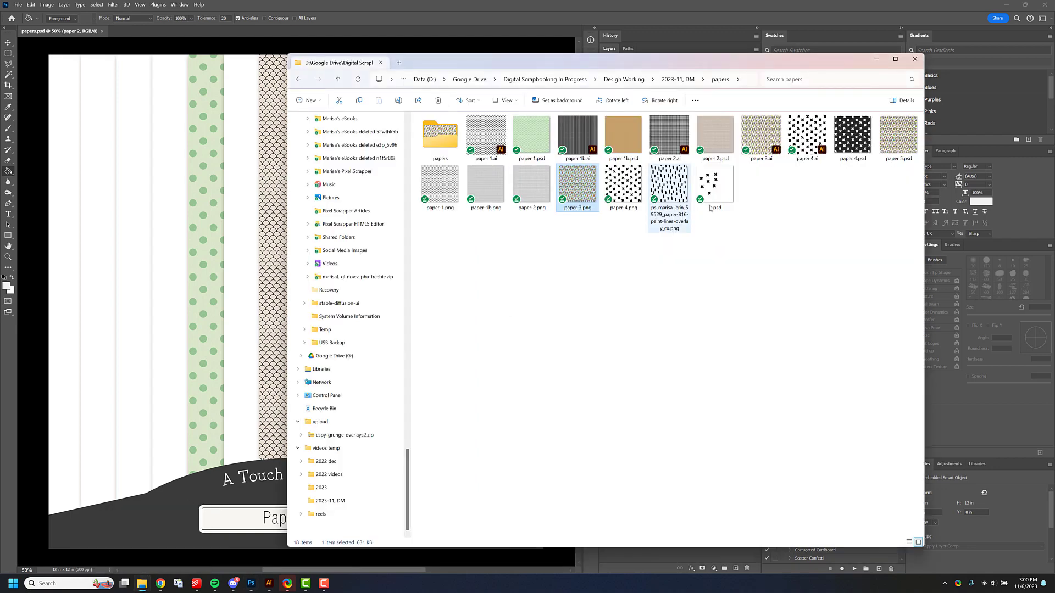
{"action": "double_click", "coordinate": [444, 143]}
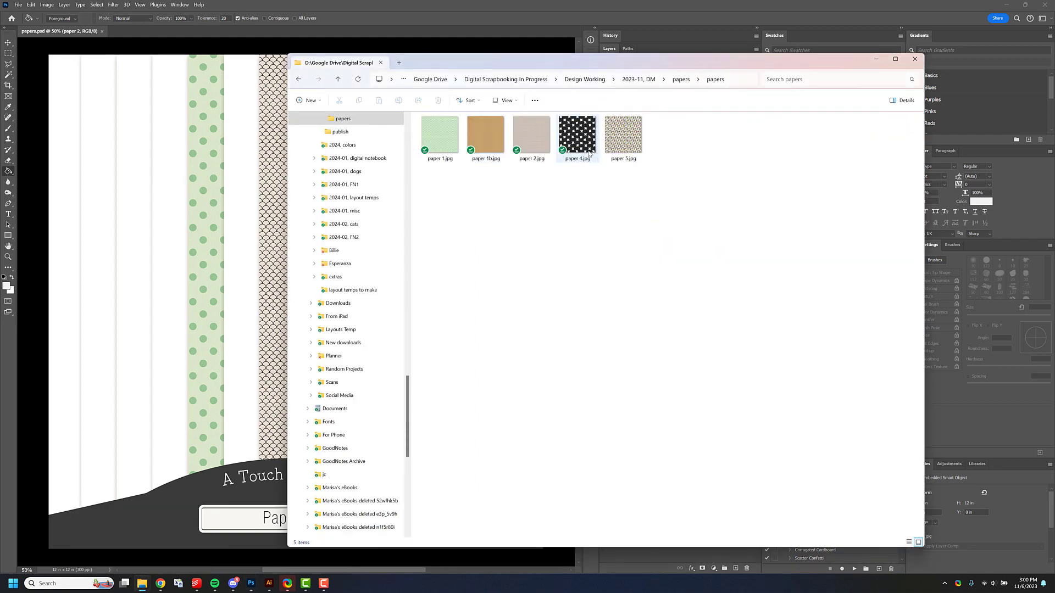
{"action": "left_click", "coordinate": [577, 134]}
{"action": "left_click", "coordinate": [623, 135], "text": "ctrl"}
{"action": "left_click_drag", "start_coordinate": [571, 140], "coordinate": [156, 230]}
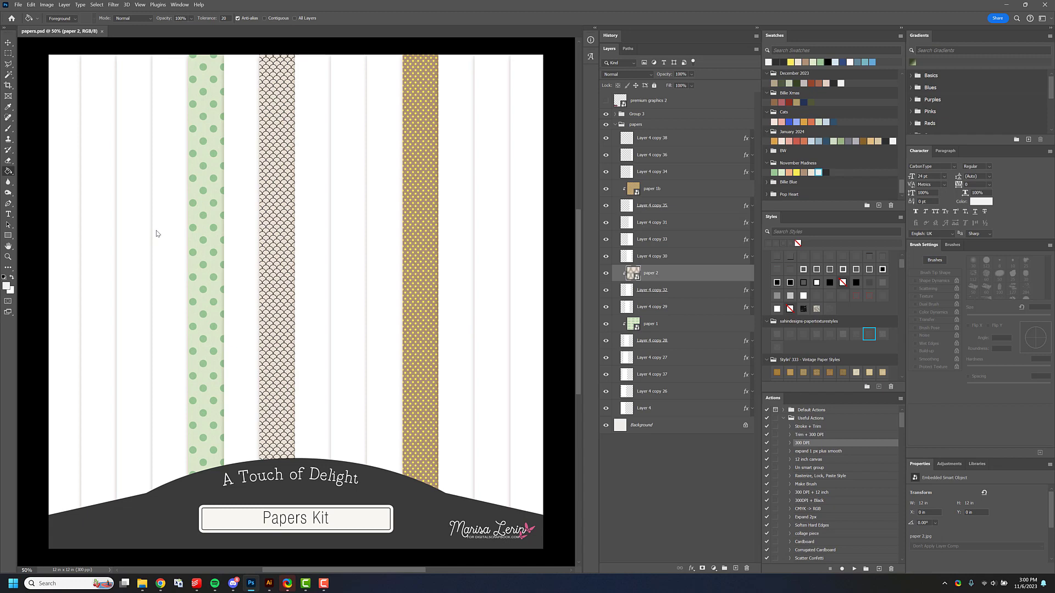
{"action": "key", "text": "Return"}
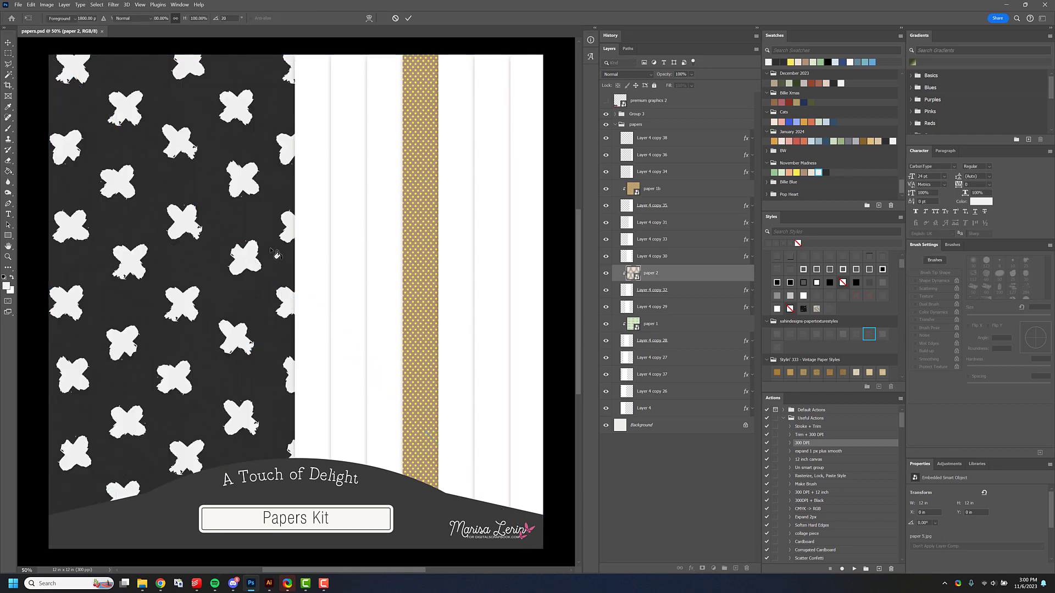
{"action": "key", "text": "Return"}
Move paper 4 above Layer 4 copy 33 and clip it into that strip.
{"action": "left_click_drag", "start_coordinate": [660, 288], "coordinate": [661, 239]}
{"action": "right_click", "coordinate": [662, 240]}
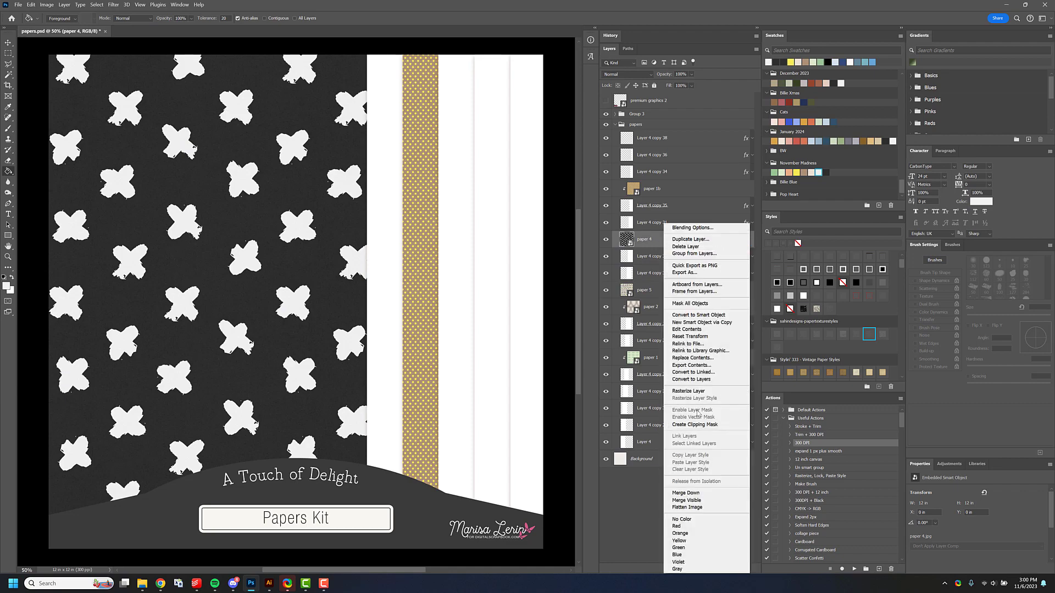
{"action": "left_click", "coordinate": [701, 426]}
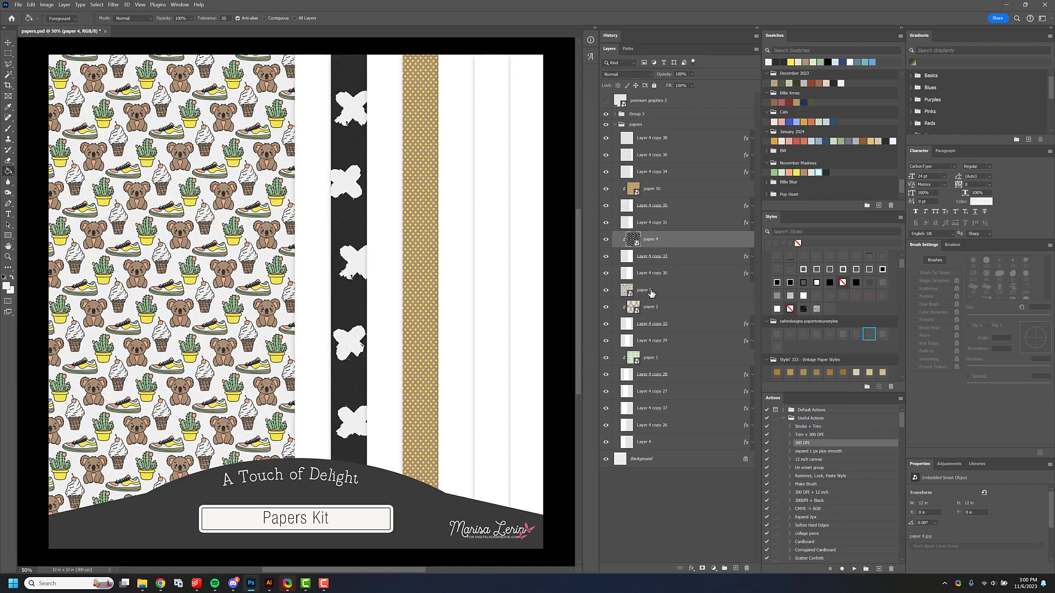
Move paper 5 lower in the stack and clip it into its strip.
{"action": "left_click_drag", "start_coordinate": [651, 291], "coordinate": [663, 339]}
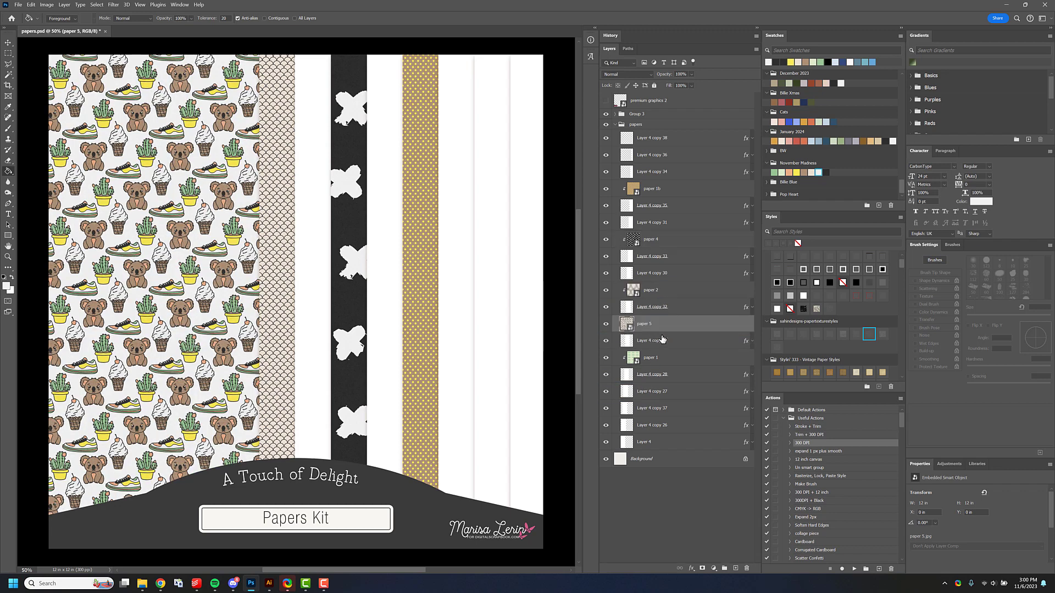
{"action": "right_click", "coordinate": [662, 340]}
{"action": "left_click", "coordinate": [709, 406]}
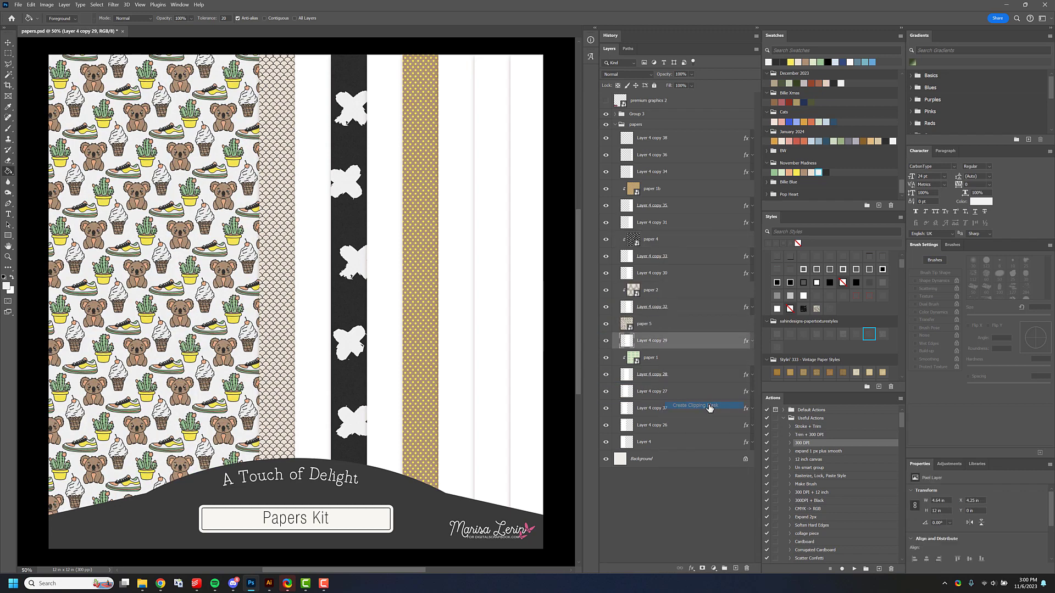
{"action": "left_click", "coordinate": [686, 349], "text": "alt"}
{"action": "right_click", "coordinate": [668, 325]}
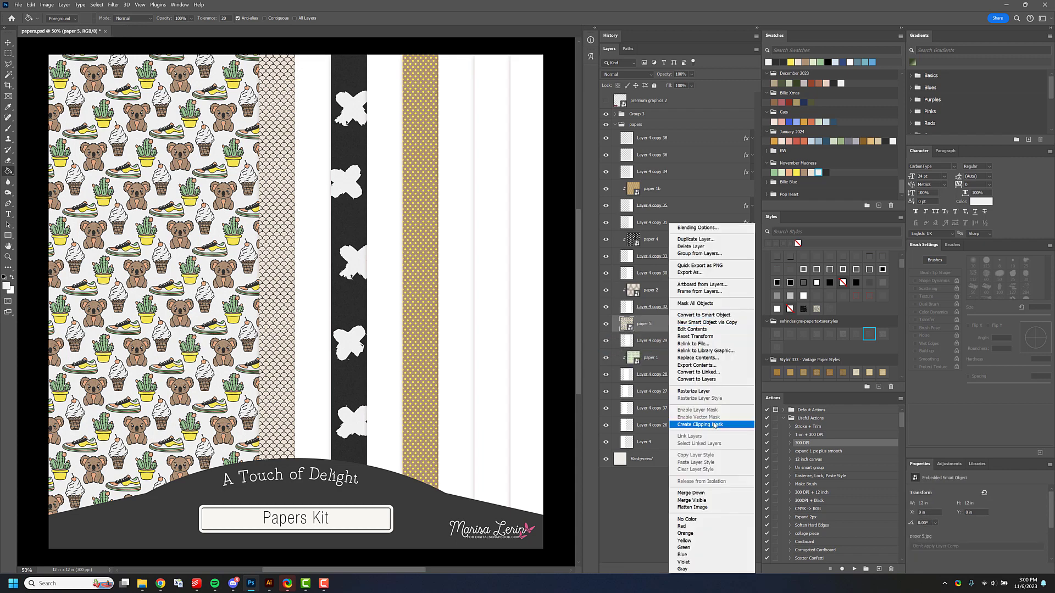
{"action": "left_click", "coordinate": [714, 425]}
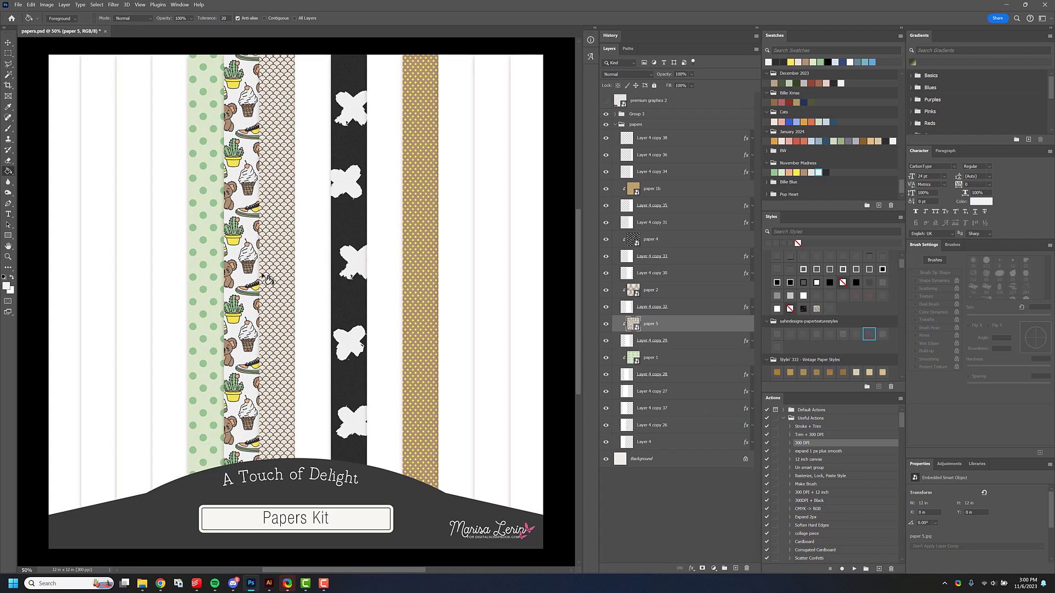
Nudge the koala paper slightly right and save the kit preview.
{"action": "key", "text": "v"}
{"action": "key", "text": "shift+Right"}
{"action": "key", "text": "shift+Right"}
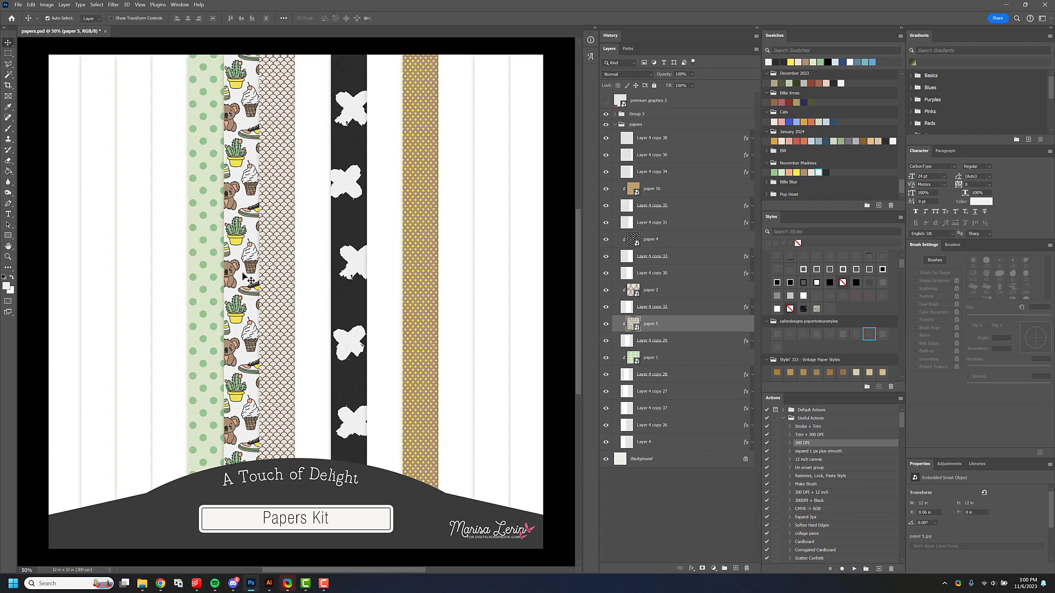
{"action": "key", "text": "ctrl+s"}
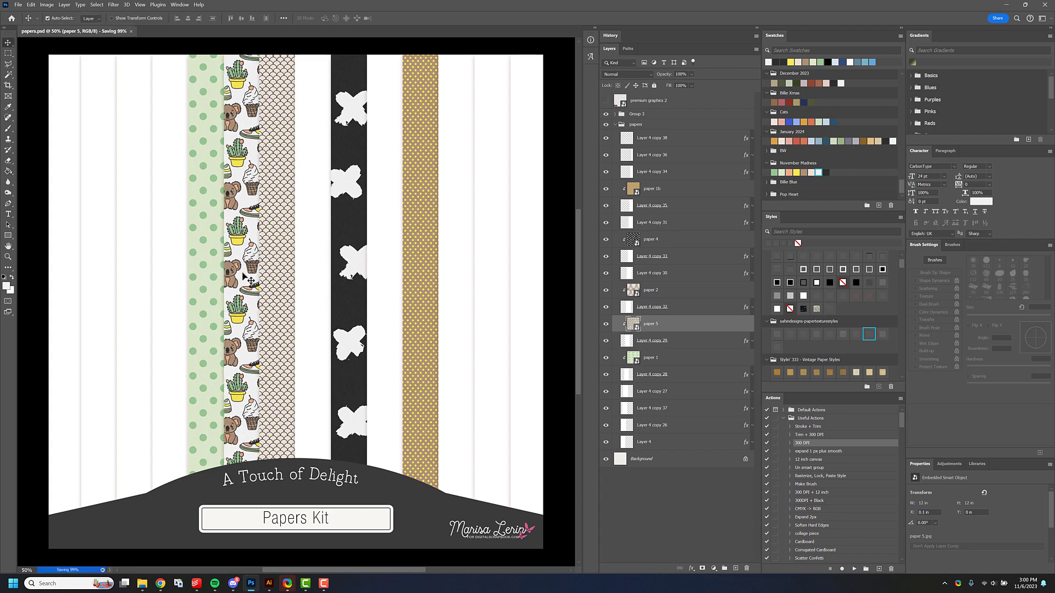